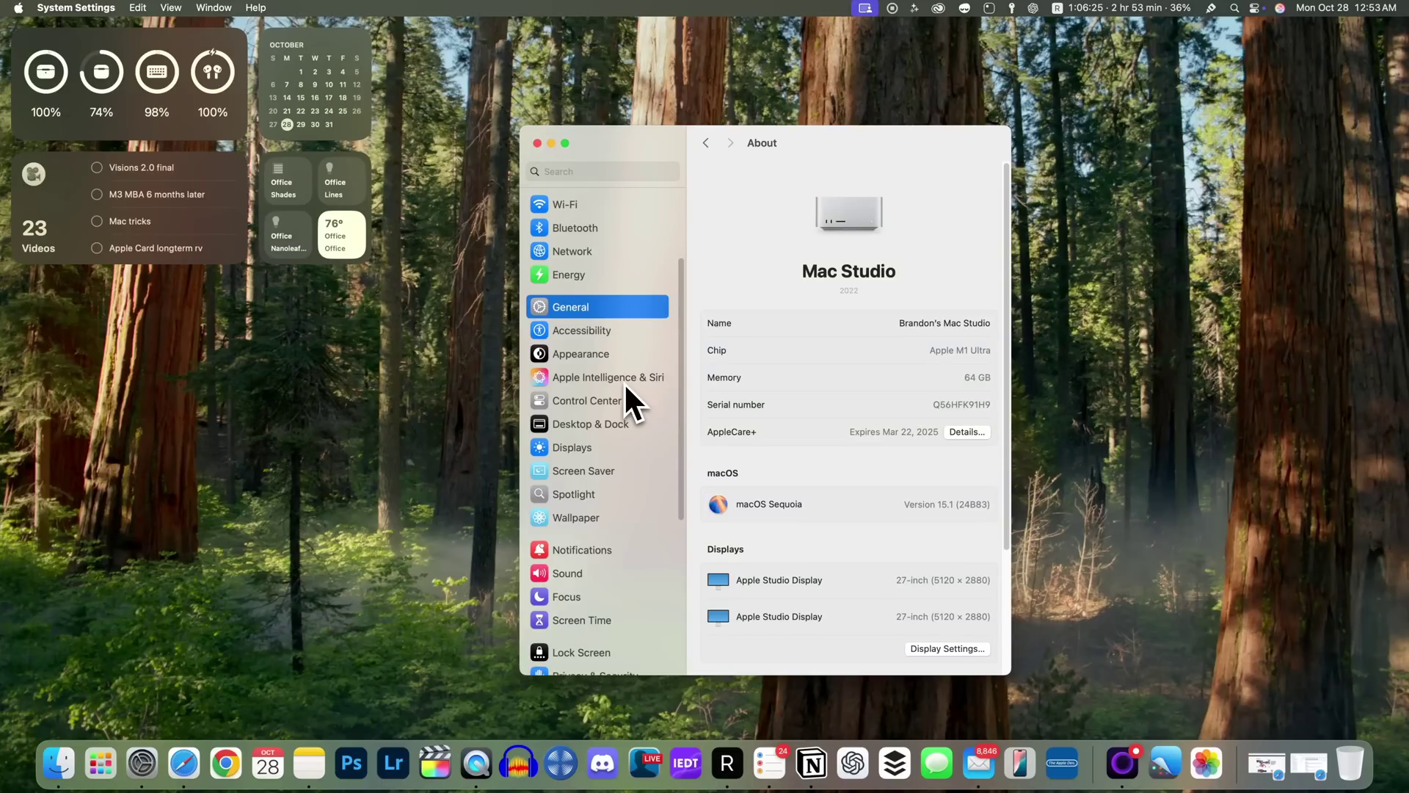
Step: Switch System Settings from the Mac Studio About page to the Apple Intelligence & Siri pane
{"action": "left_click", "coordinate": [625, 383]}
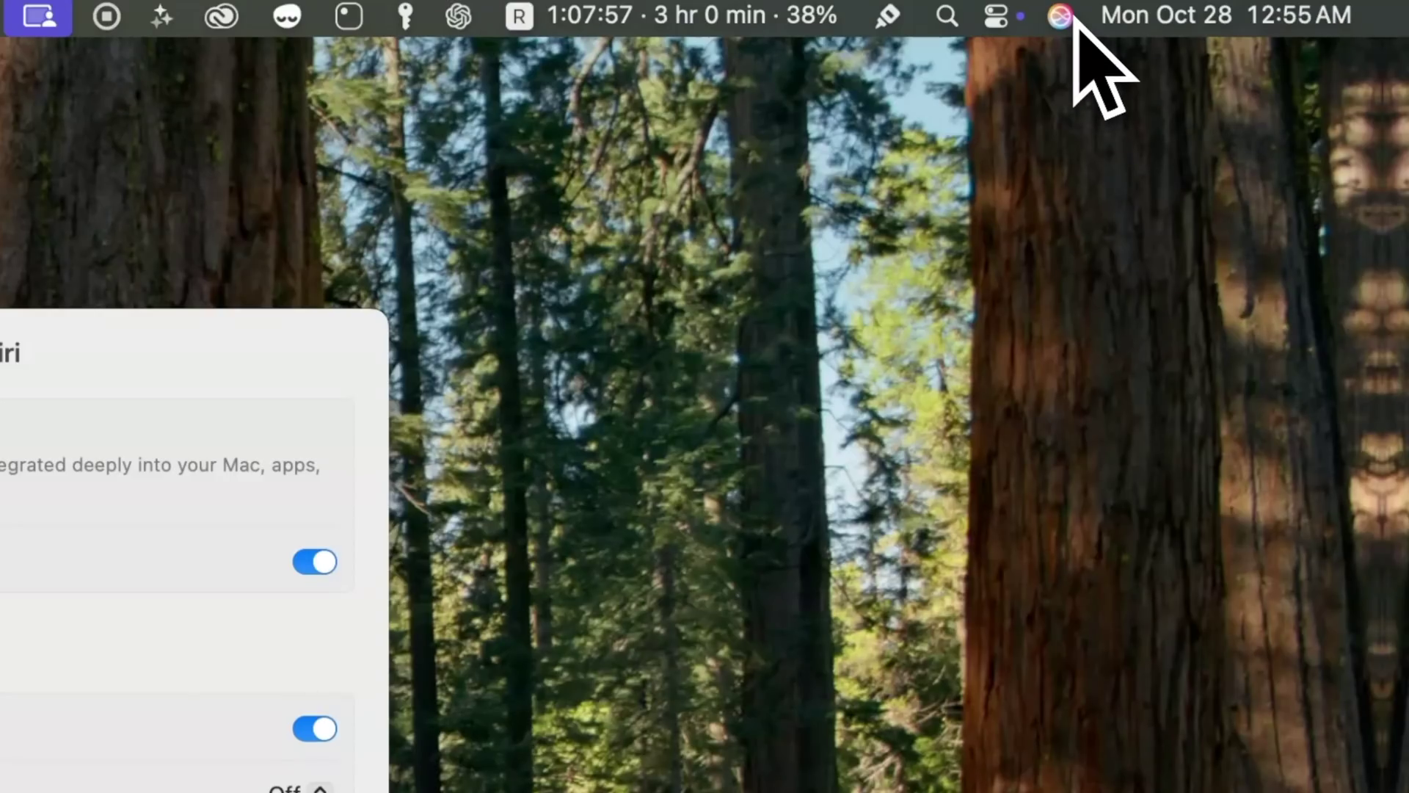
Step: Try the Type to Siri bar from the menu bar, then show Siri's keyboard shortcut choices (currently ^S)
{"action": "left_click", "coordinate": [1061, 16]}
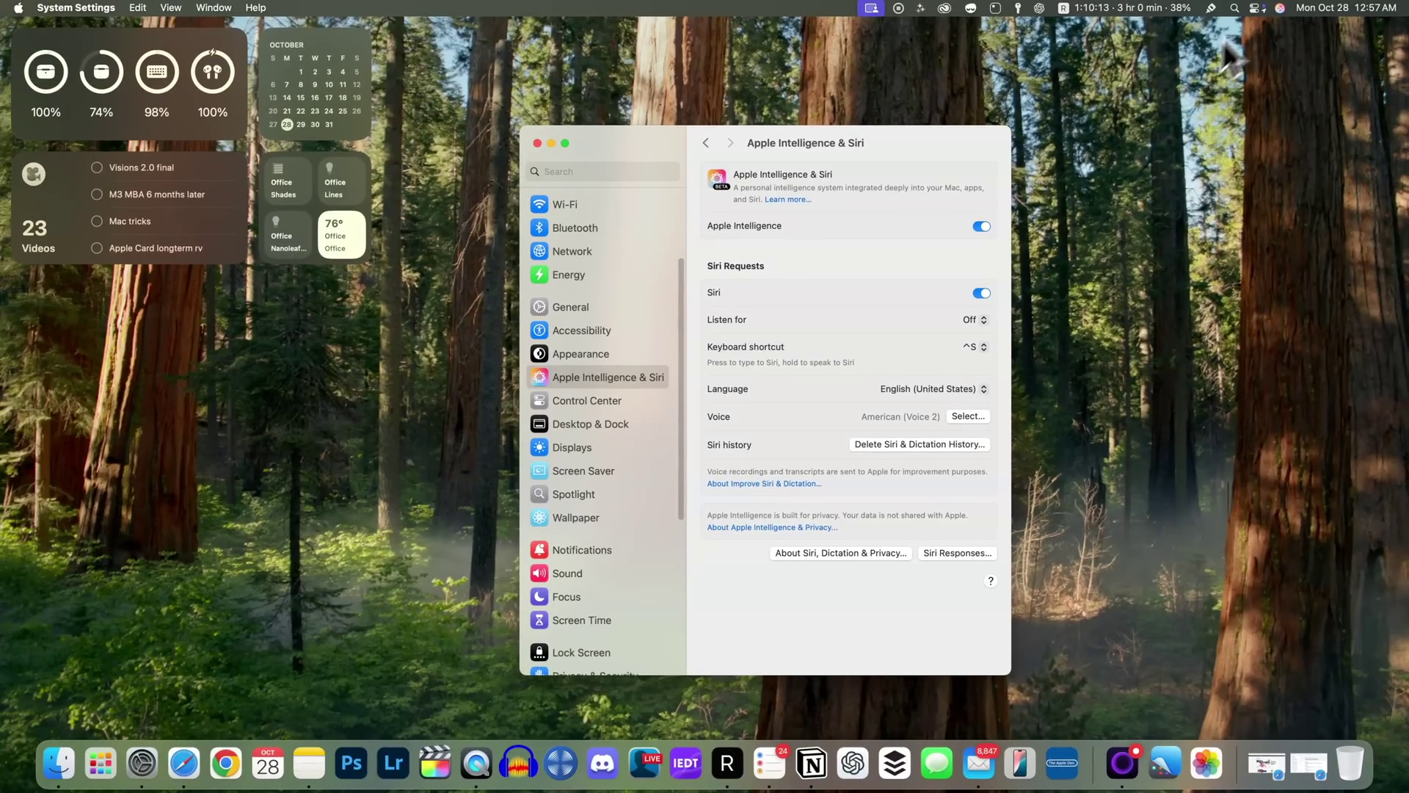
{"action": "left_click", "coordinate": [1281, 9]}
{"action": "left_click", "coordinate": [1279, 9]}
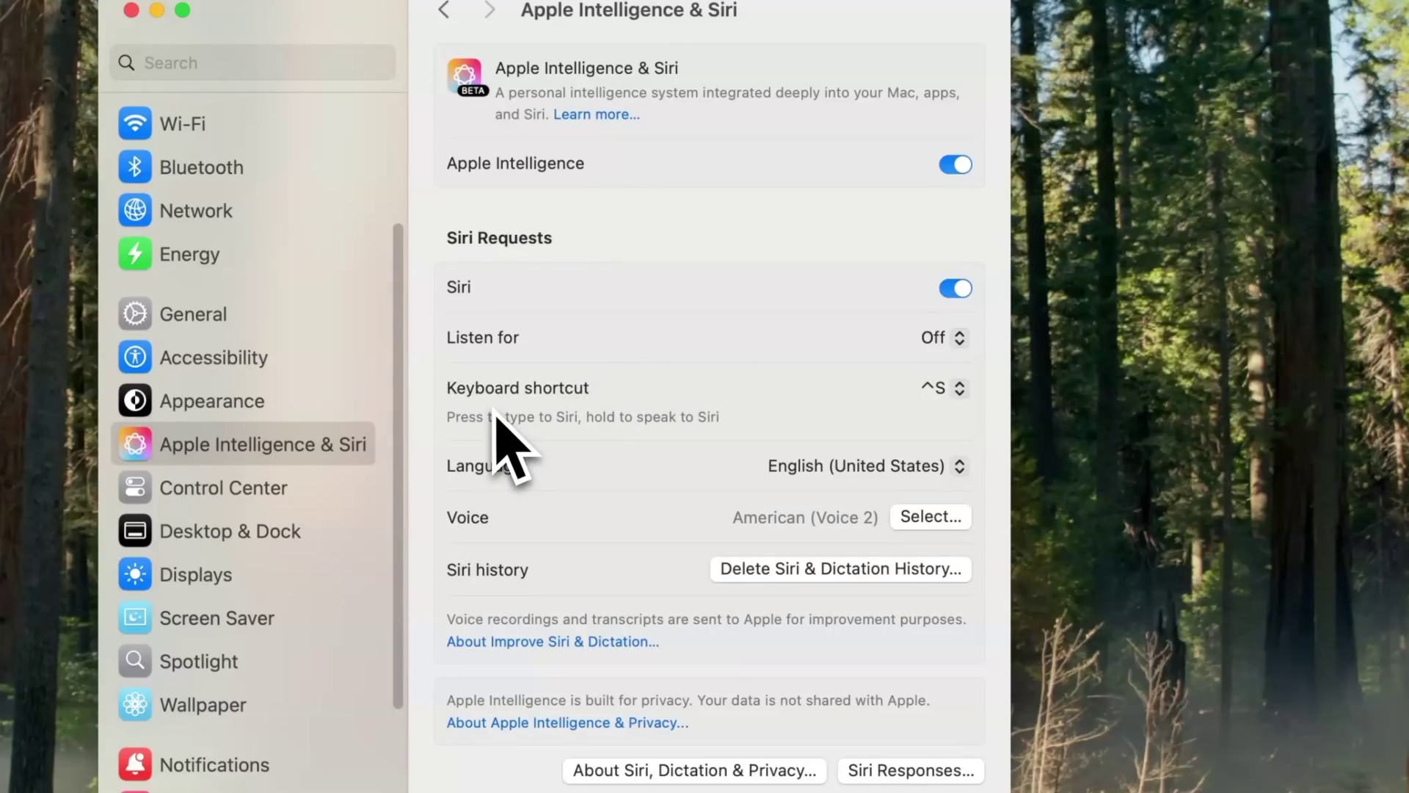
{"action": "left_click", "coordinate": [939, 388]}
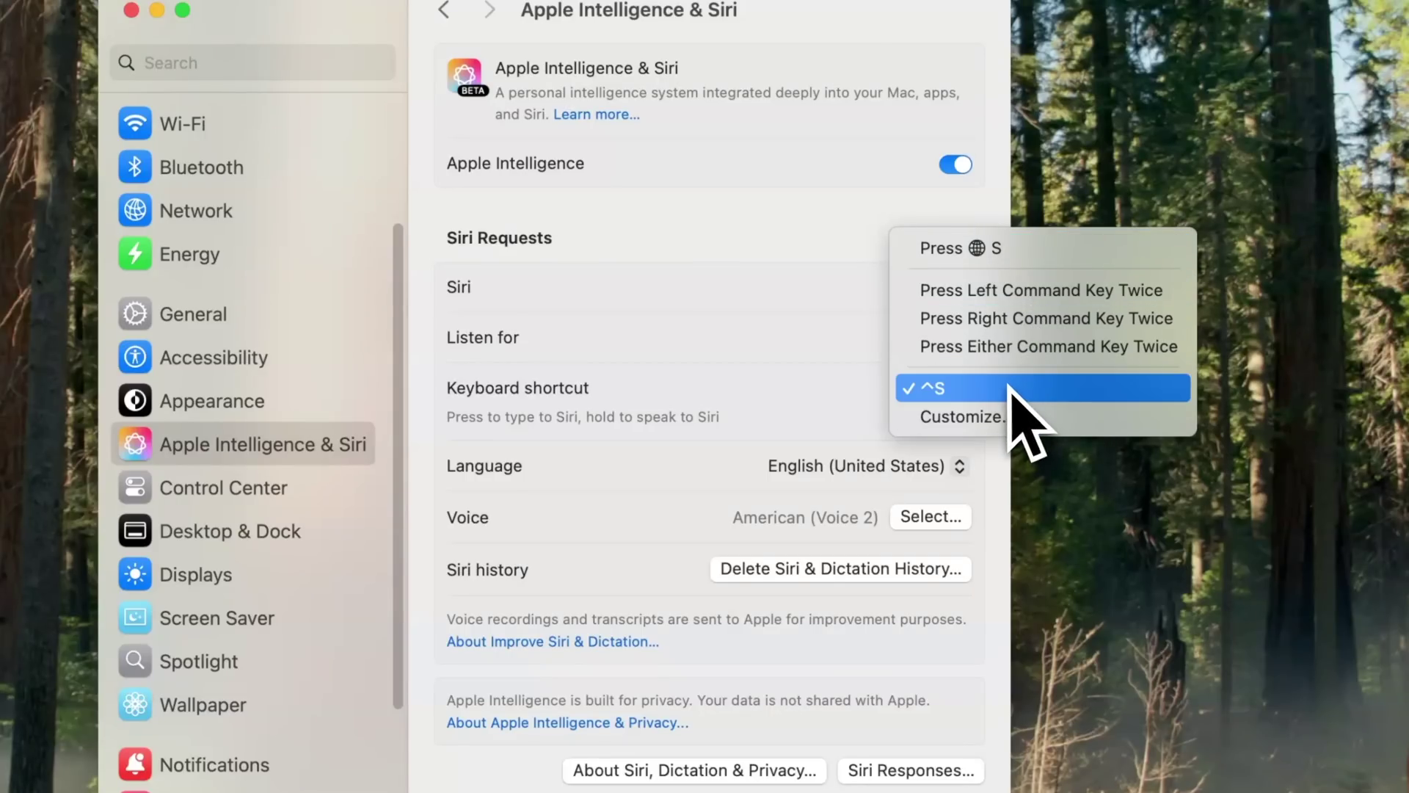
Step: Record ⌘S as Siri's custom keyboard shortcut, test it, and leave Listen for set to Off
{"action": "left_click", "coordinate": [976, 415]}
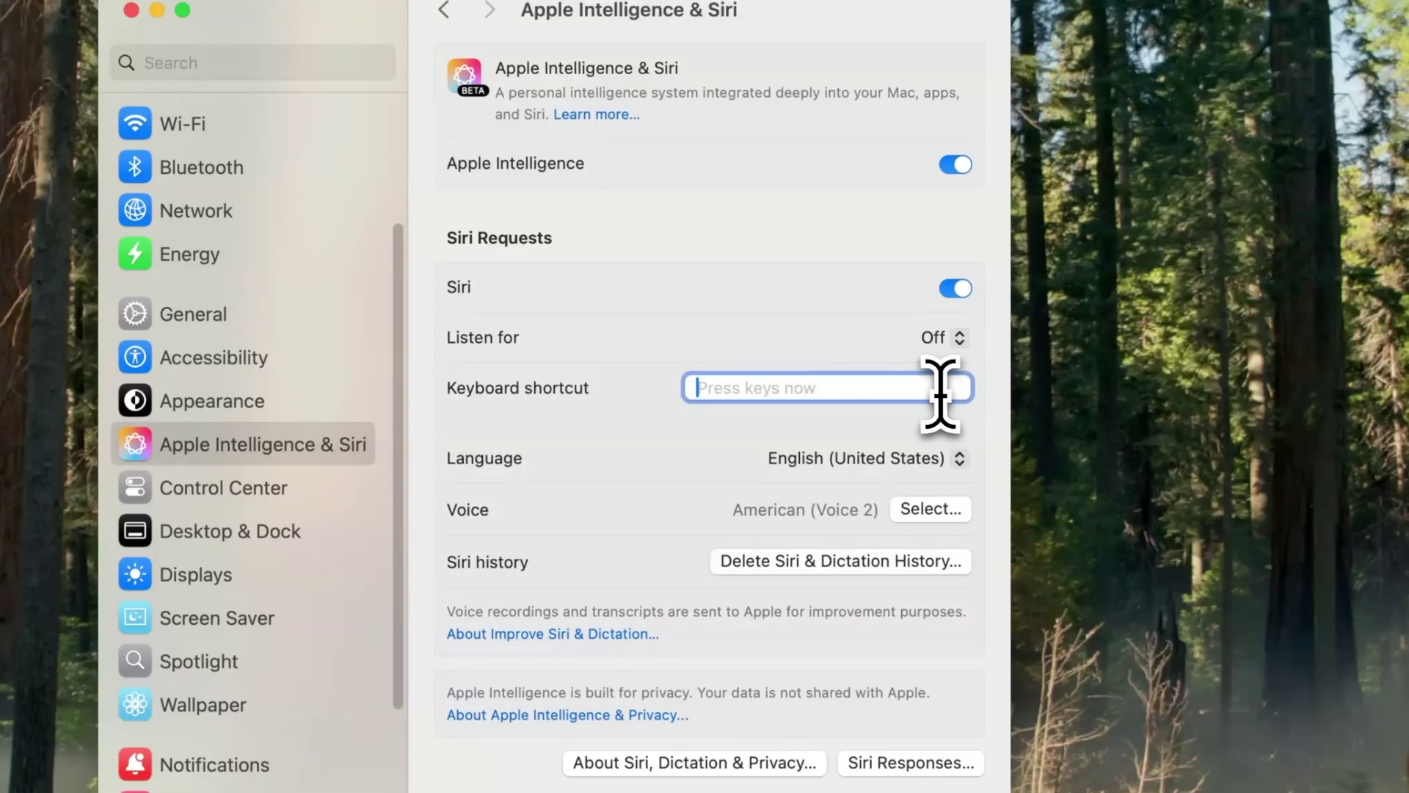
{"action": "key", "text": "super+s"}
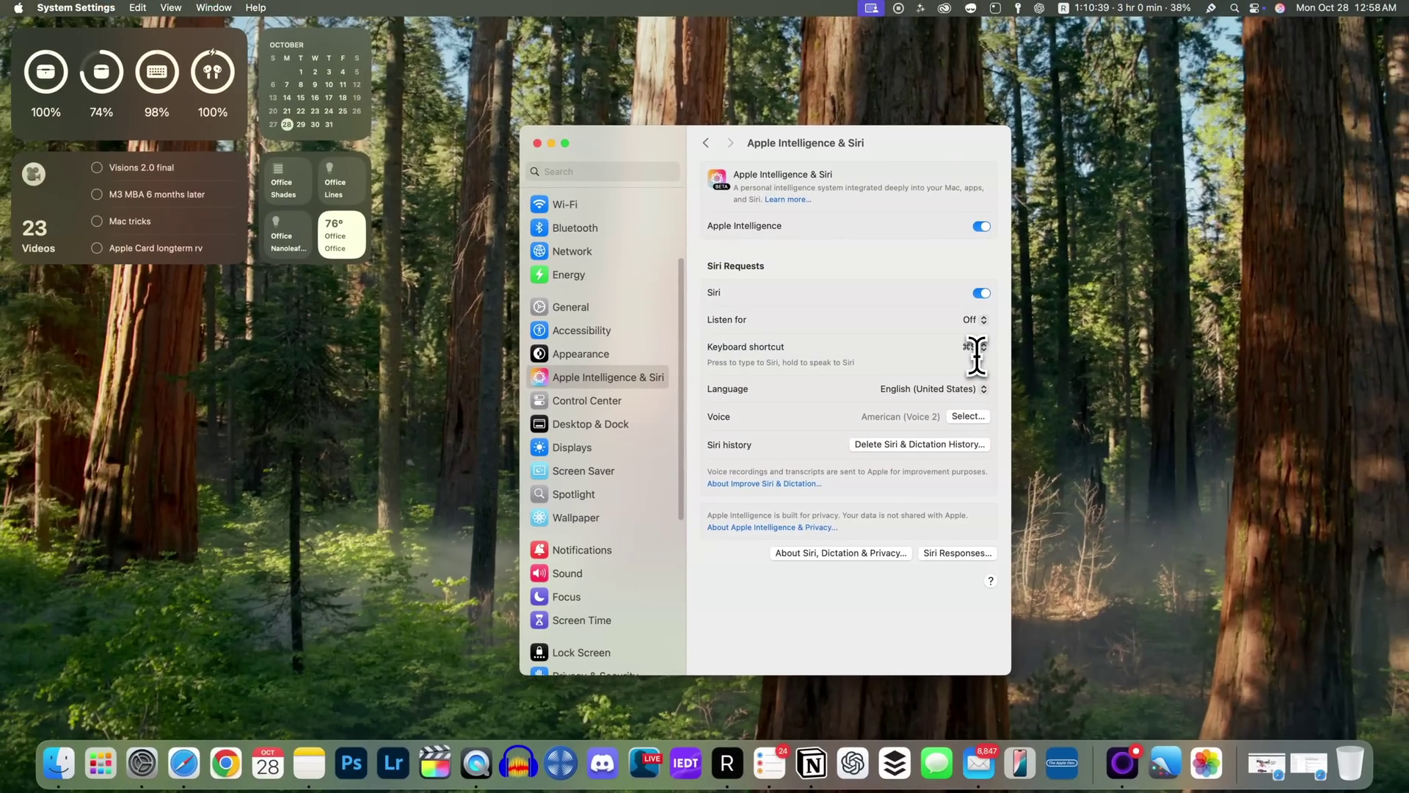
{"action": "key", "text": "super+s"}
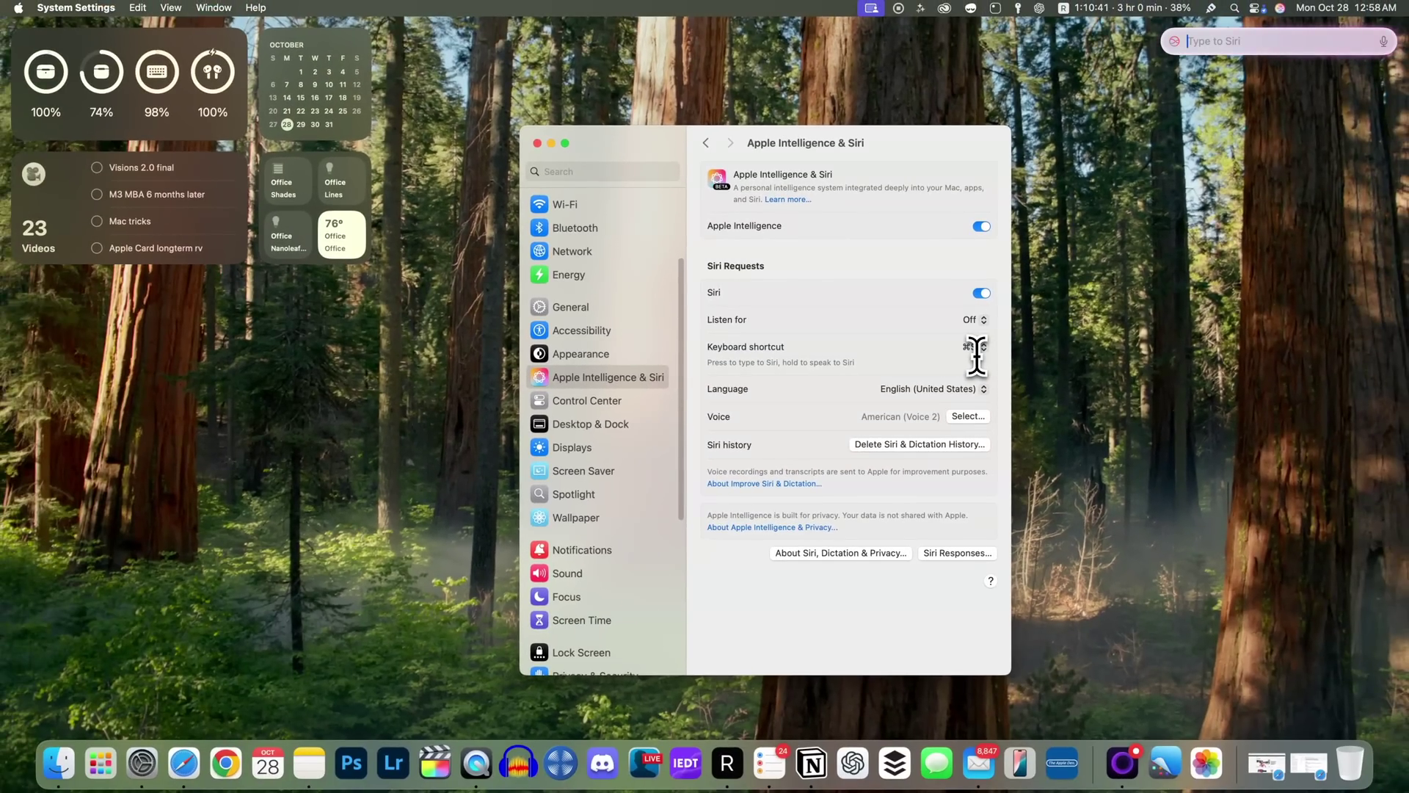
{"action": "key", "text": "Escape"}
{"action": "key", "text": "super+s"}
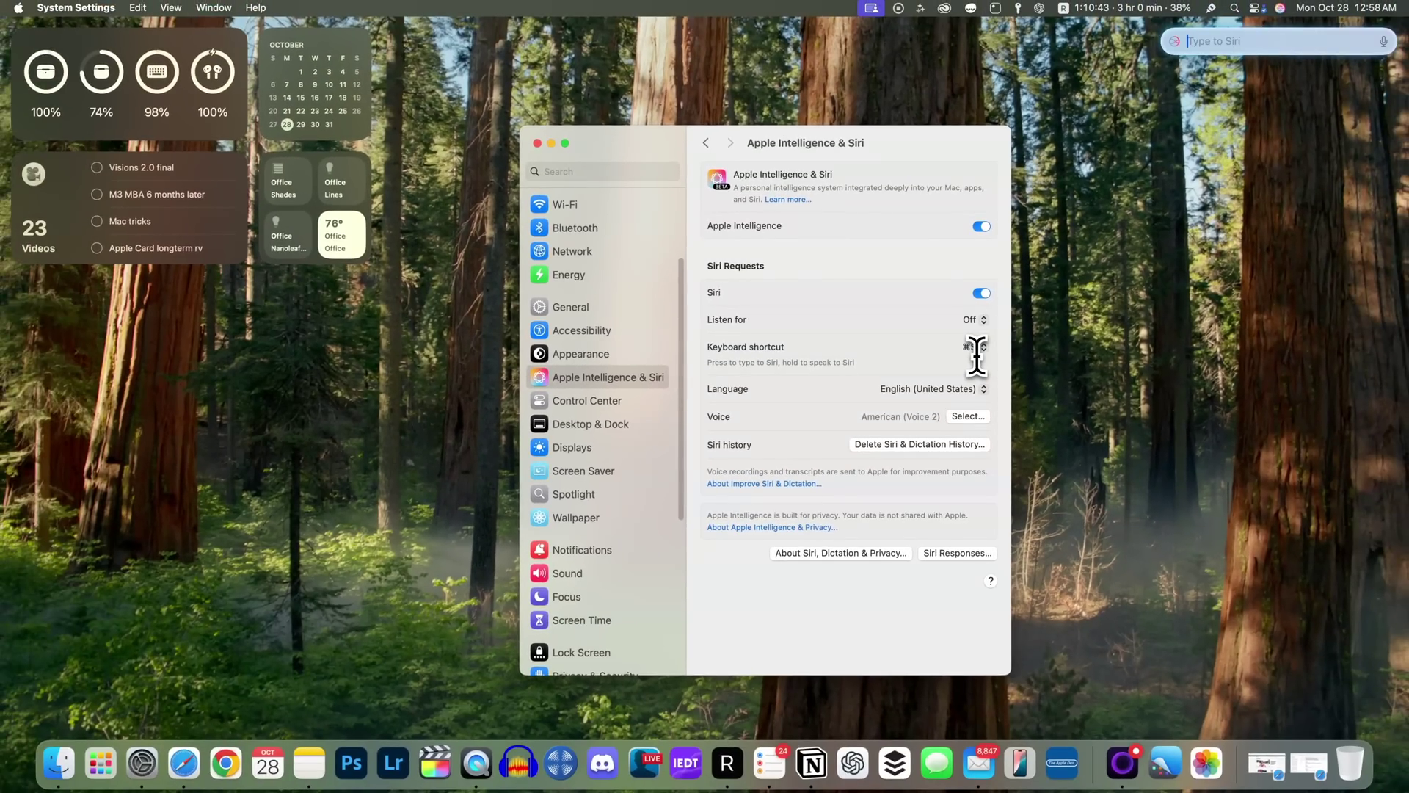
{"action": "left_click", "coordinate": [978, 320]}
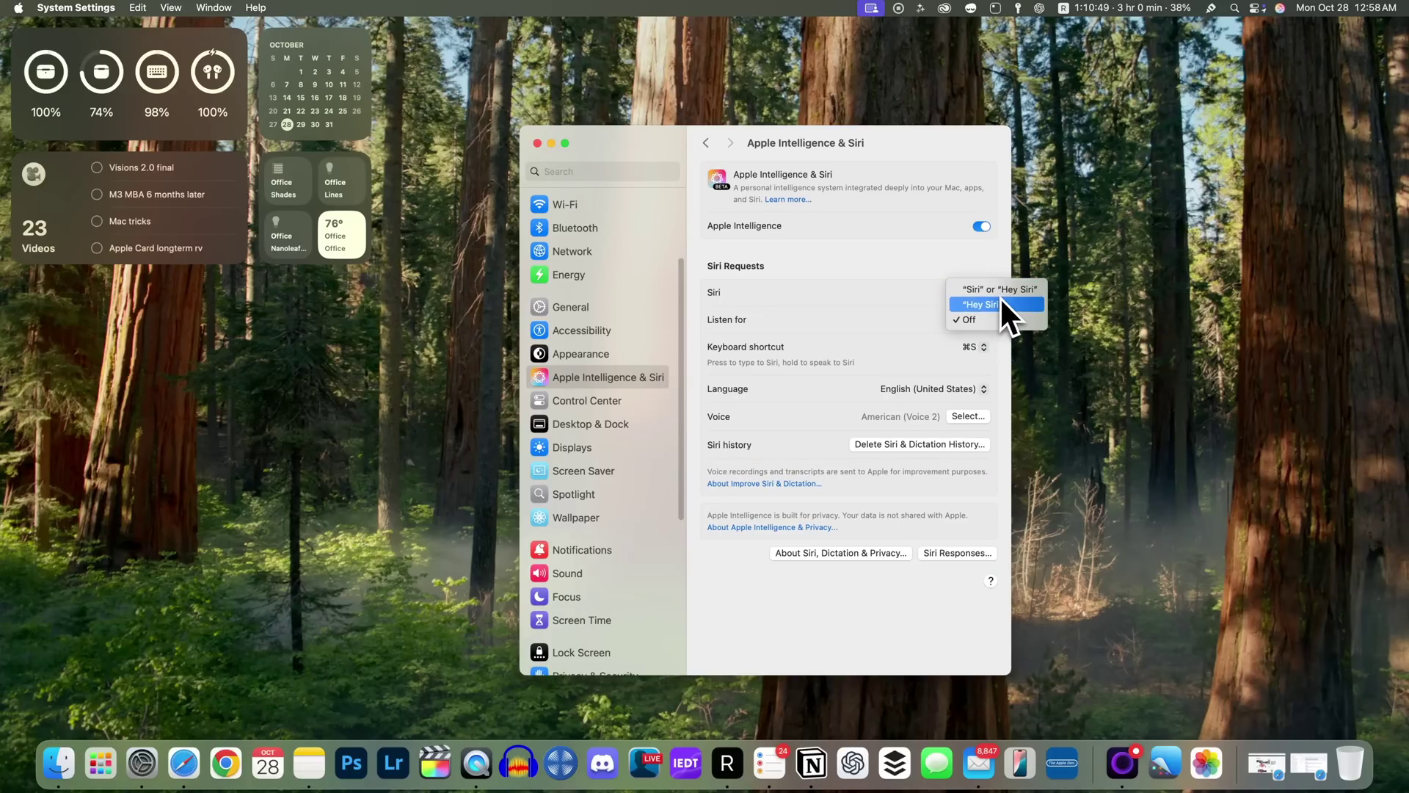
{"action": "key", "text": "Escape"}
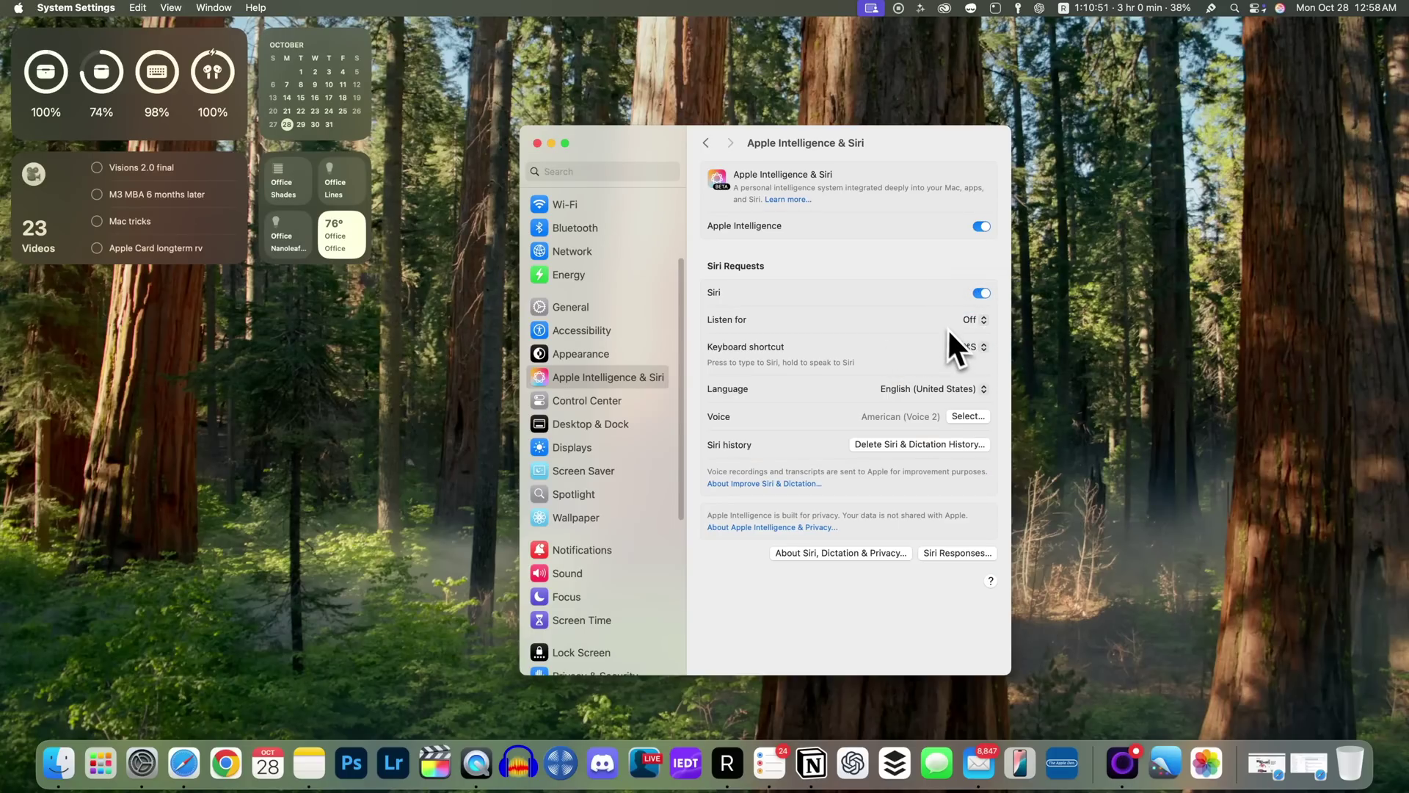
Step: Open Type to Siri and enter the partial query 'tell'
{"action": "left_click", "coordinate": [1279, 8]}
{"action": "left_click", "coordinate": [1278, 9]}
{"action": "left_click", "coordinate": [1278, 10]}
{"action": "type", "text": "what"}
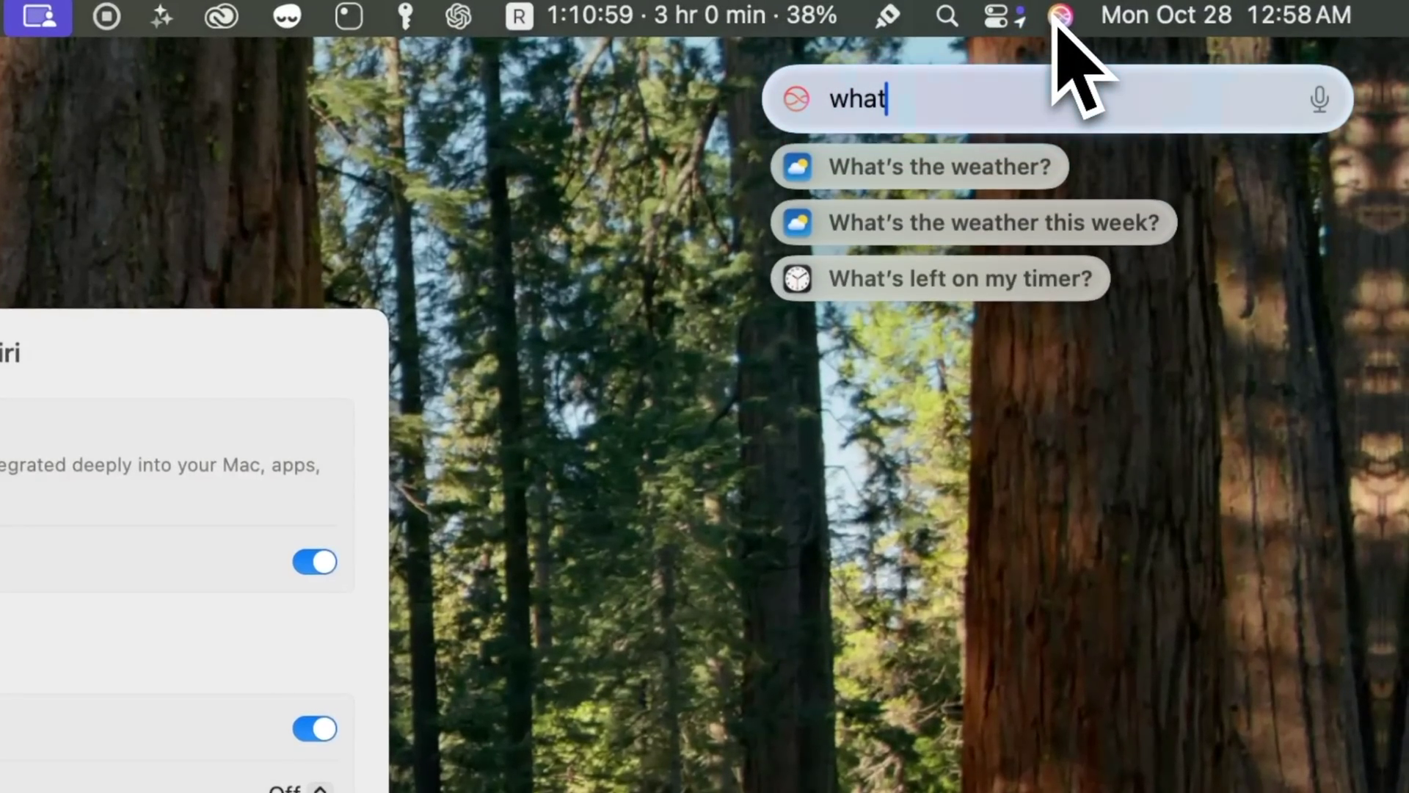
{"action": "type", "text": "'s"}
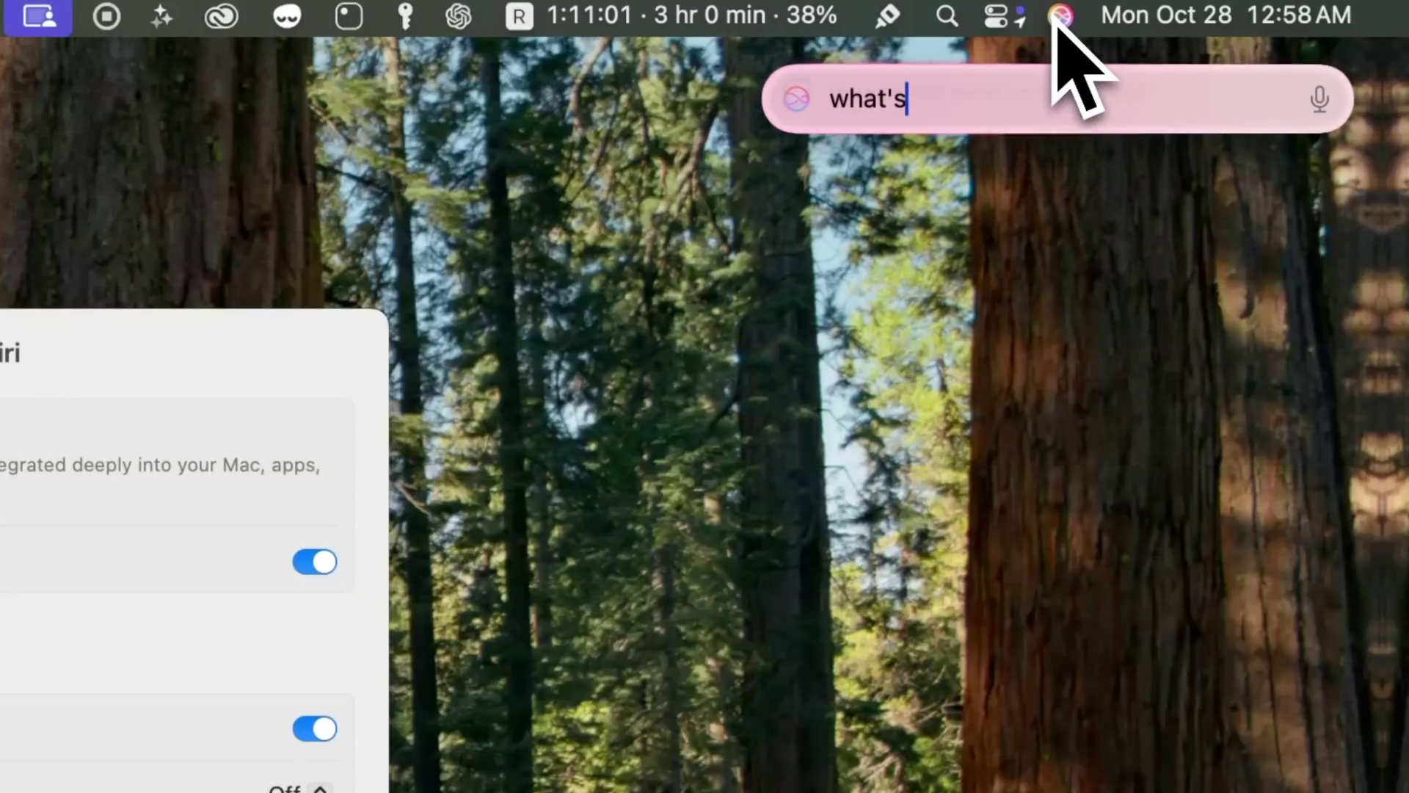
{"action": "key", "text": "BackSpace"}
{"action": "key", "text": "BackSpace"}
{"action": "key", "text": "BackSpace"}
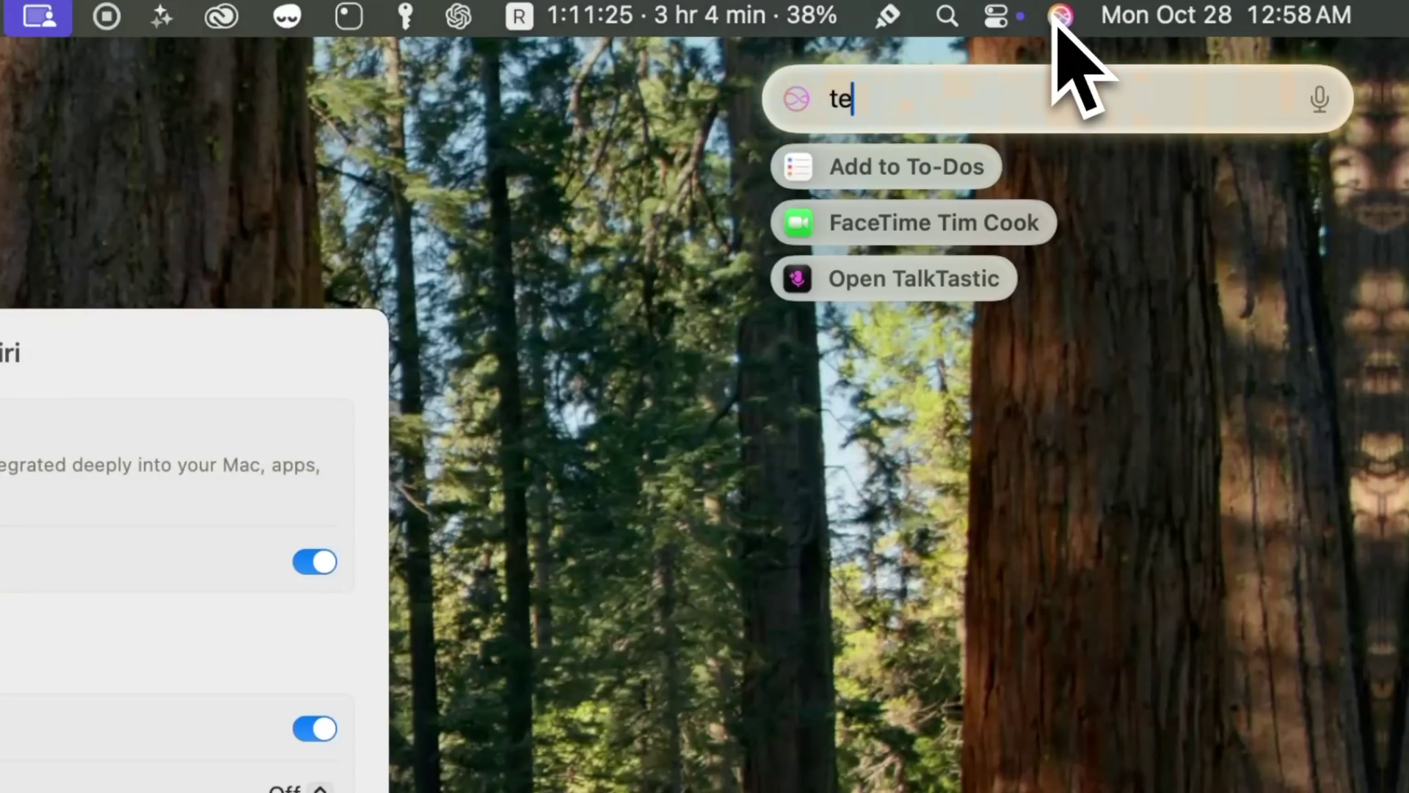
{"action": "type", "text": "ll"}
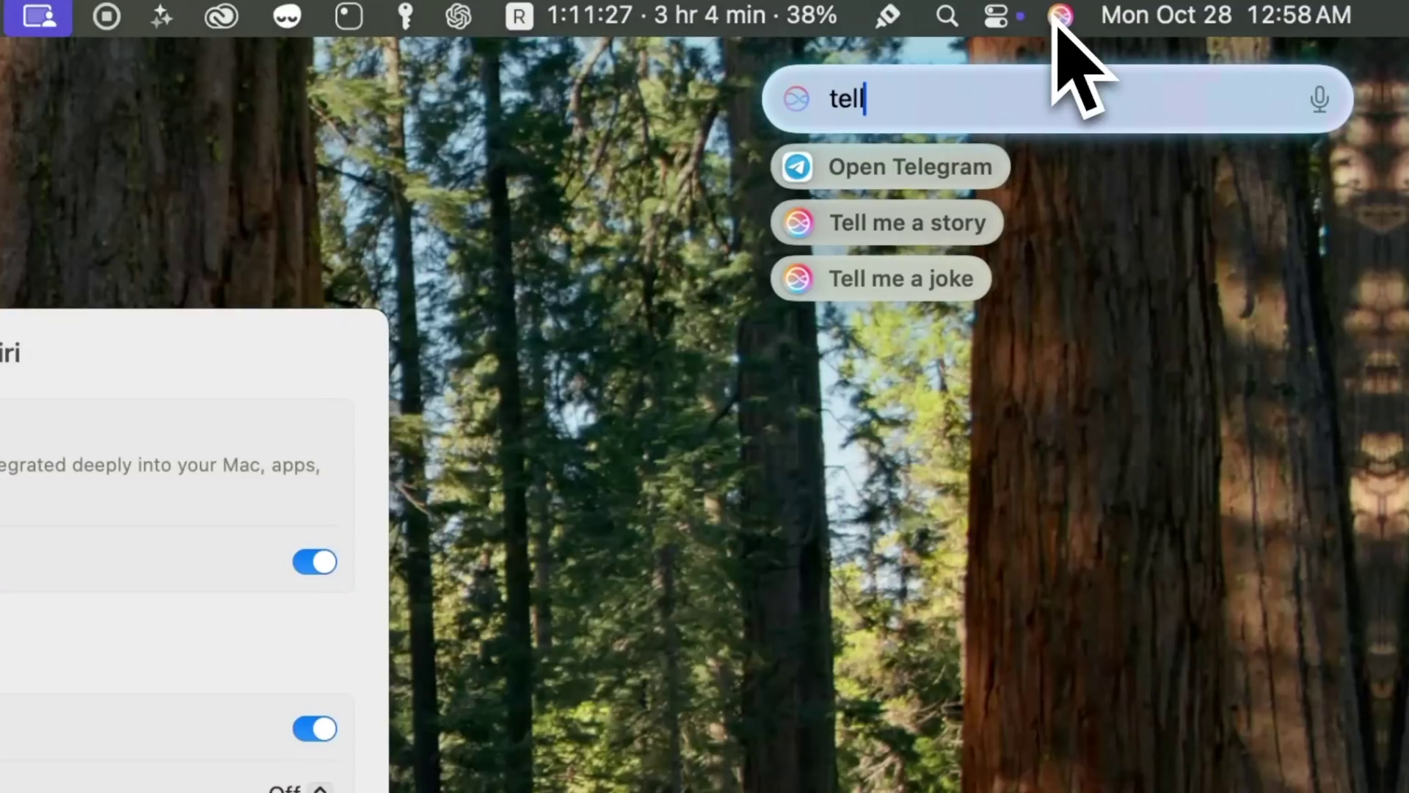
Step: Pick the 'Tell me a joke' suggestion and send it to Siri
{"action": "key", "text": "Down"}
{"action": "key", "text": "Down"}
{"action": "key", "text": "Down"}
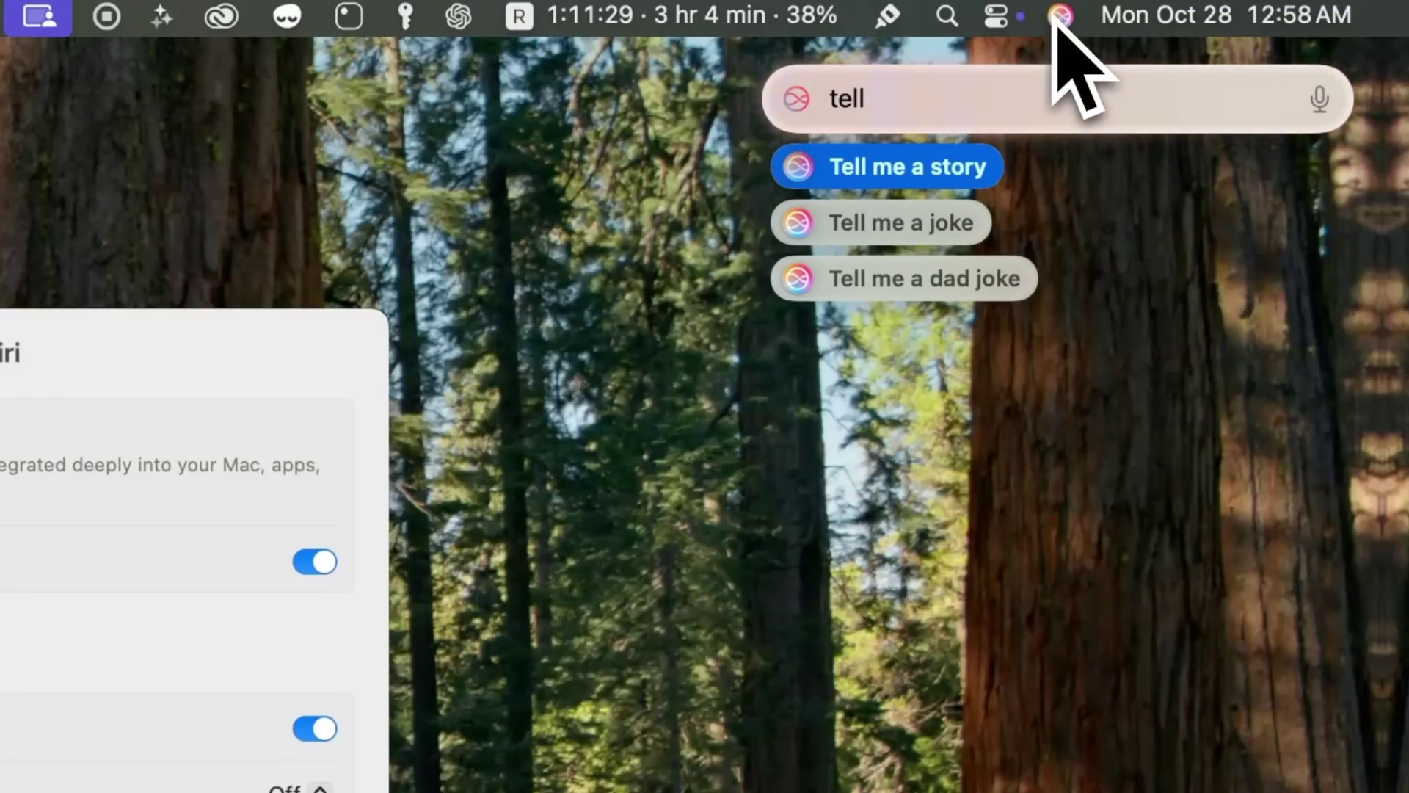
{"action": "key", "text": "Up"}
{"action": "key", "text": "Up"}
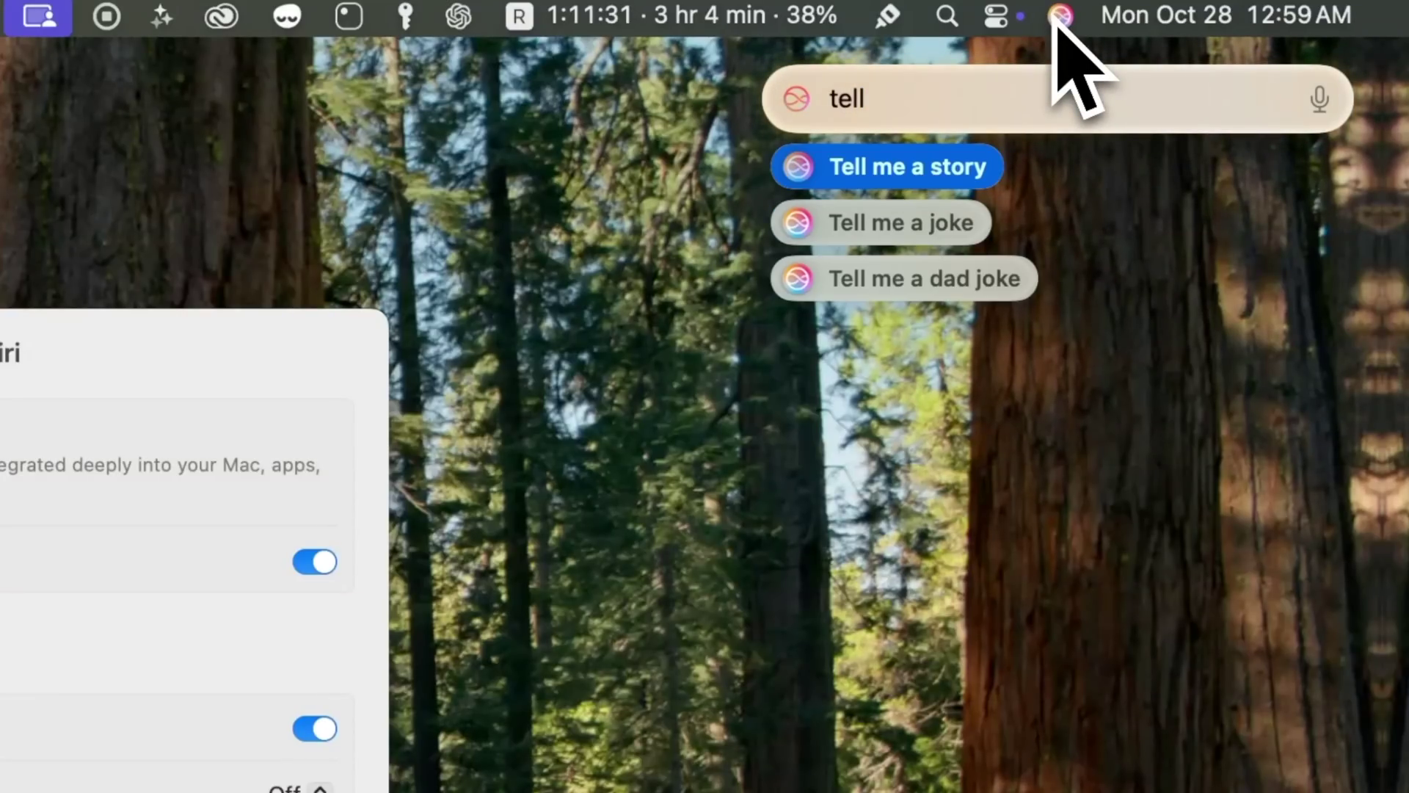
{"action": "key", "text": "Down"}
{"action": "key", "text": "Down"}
{"action": "key", "text": "Up"}
{"action": "key", "text": "Up"}
{"action": "key", "text": "Down"}
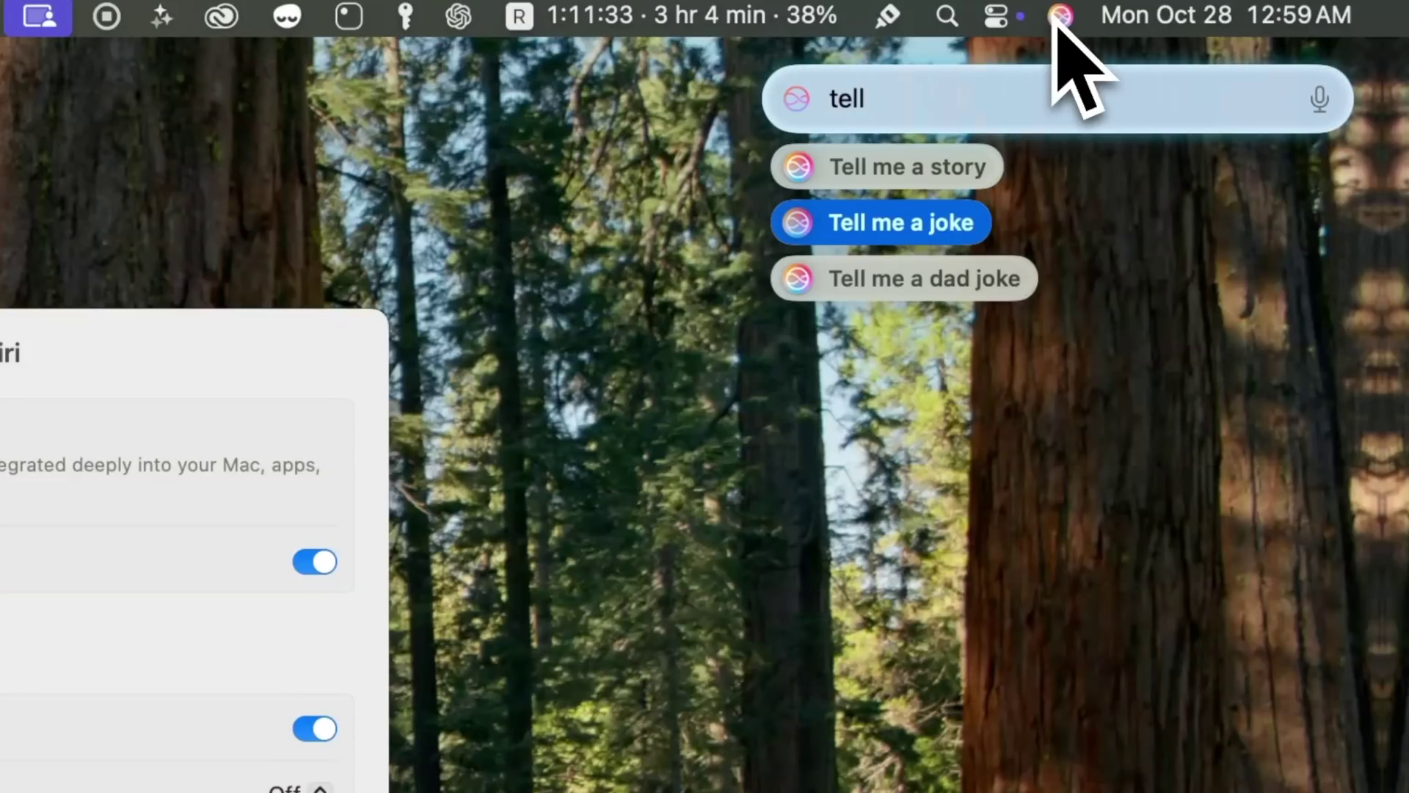
{"action": "key", "text": "Down"}
{"action": "key", "text": "Up"}
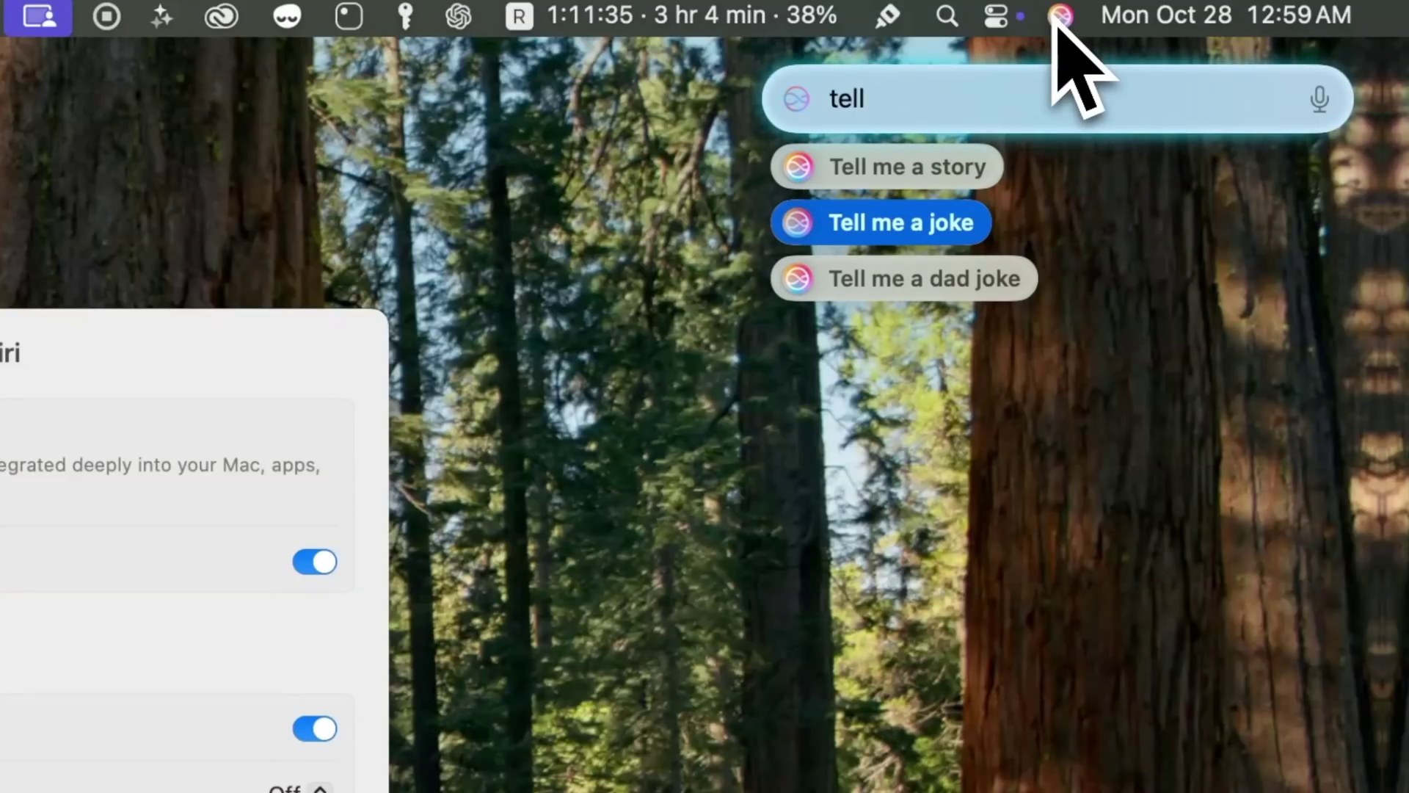
{"action": "key", "text": "Return"}
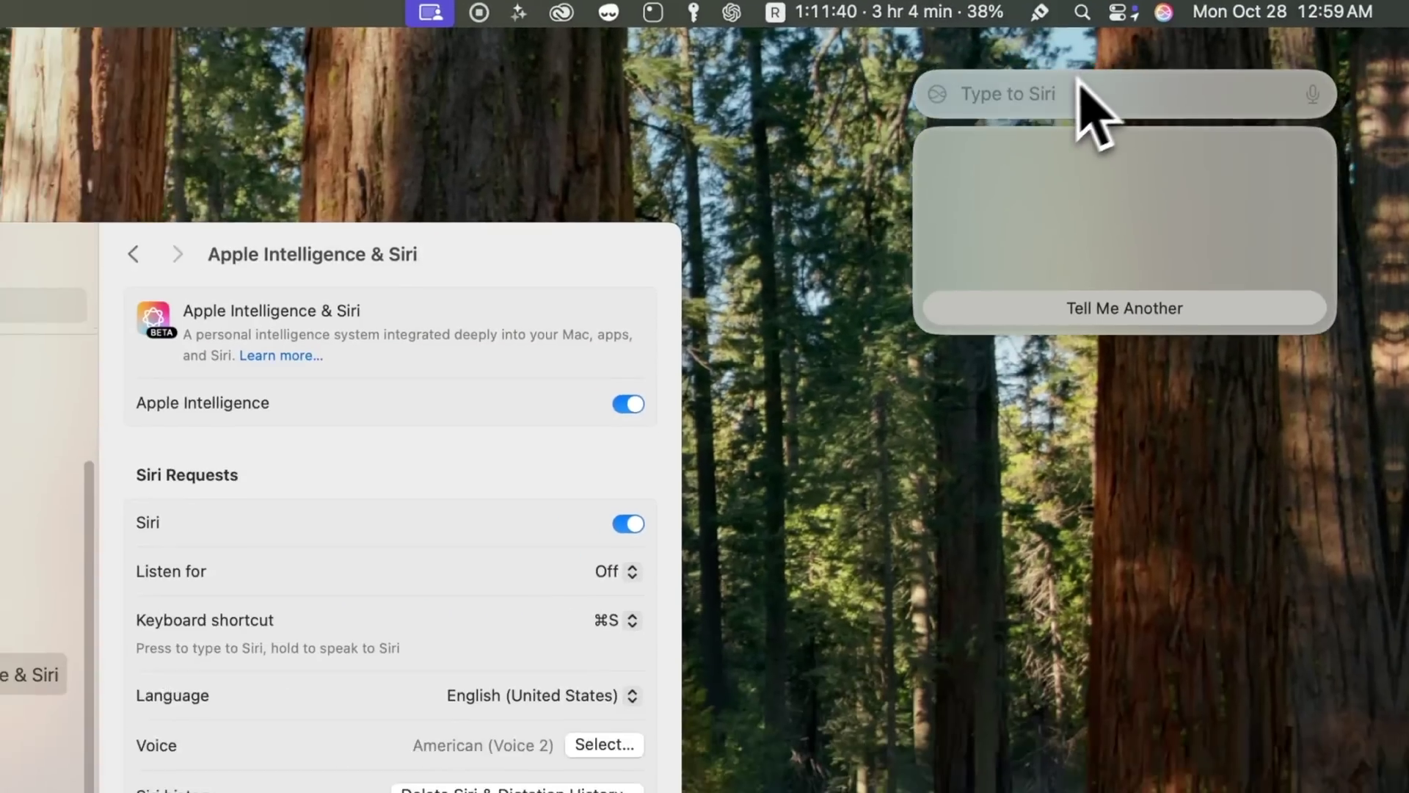
Step: Drag the Siri joke panel down beside the System Settings window, leaving an empty Type to Siri field
{"action": "left_click_drag", "start_coordinate": [1077, 77], "coordinate": [1205, 474]}
{"action": "left_click", "coordinate": [1204, 477]}
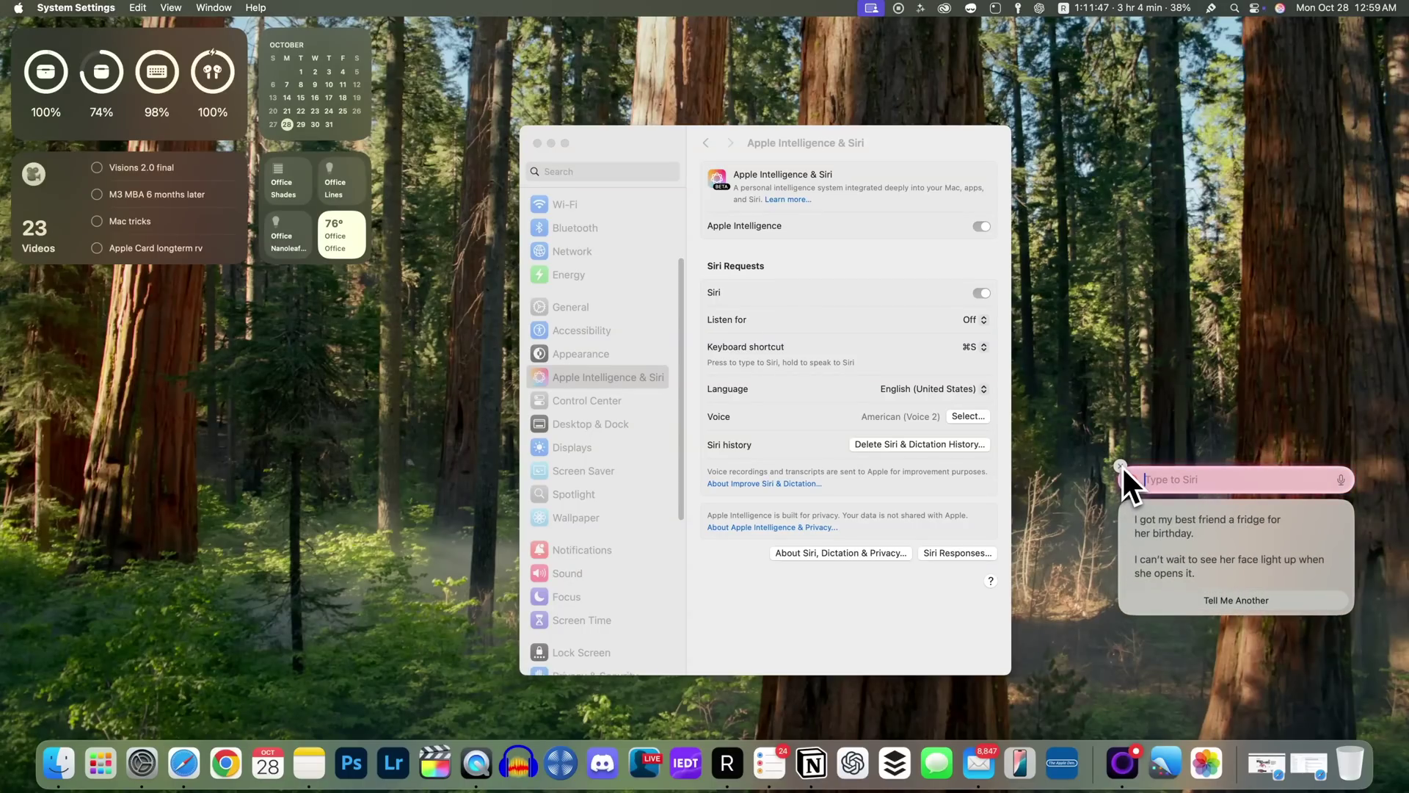
{"action": "left_click_drag", "start_coordinate": [1202, 480], "coordinate": [362, 505]}
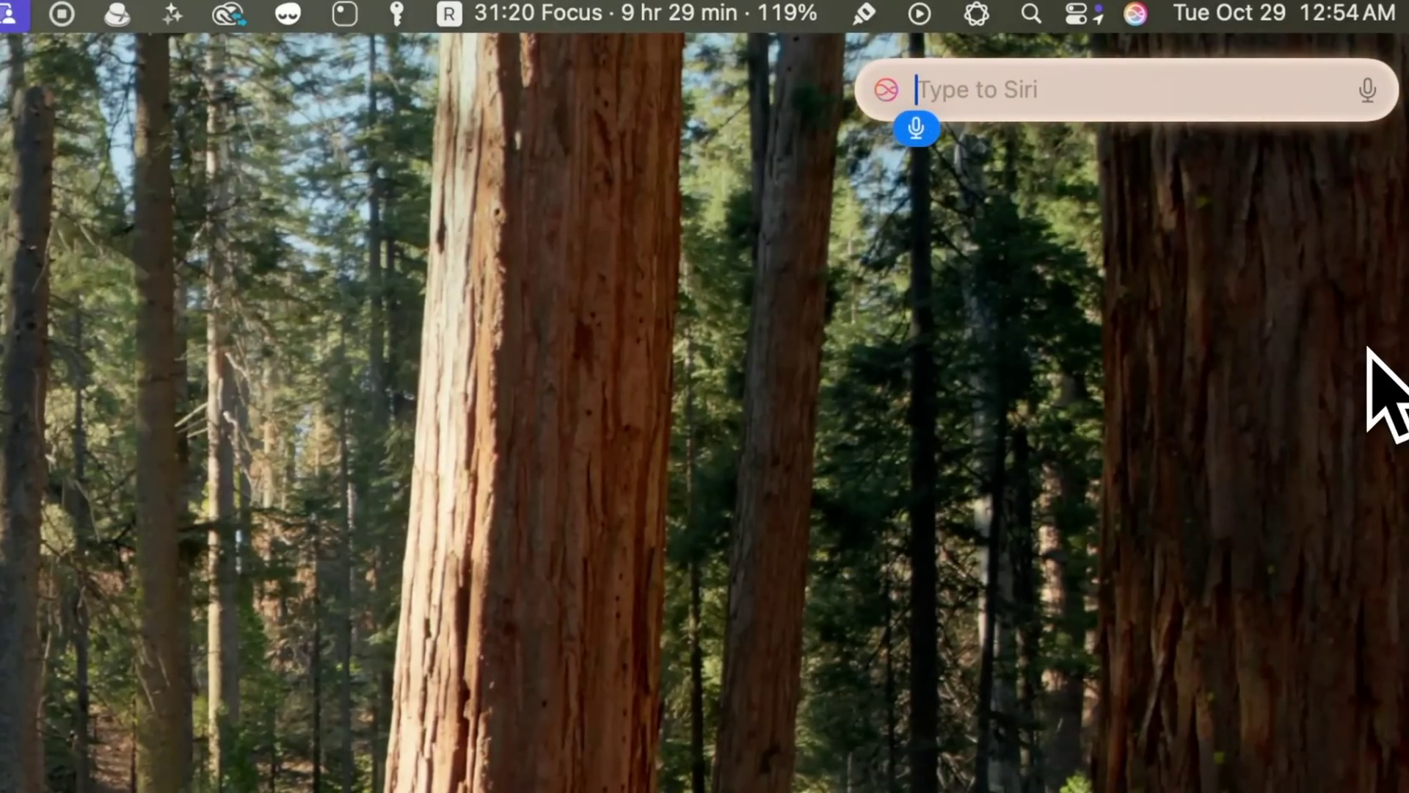
Step: Ask Siri follow-ups about car speed, ending with 'Where can I find one for sale'
{"action": "type", "text": "How fast can"}
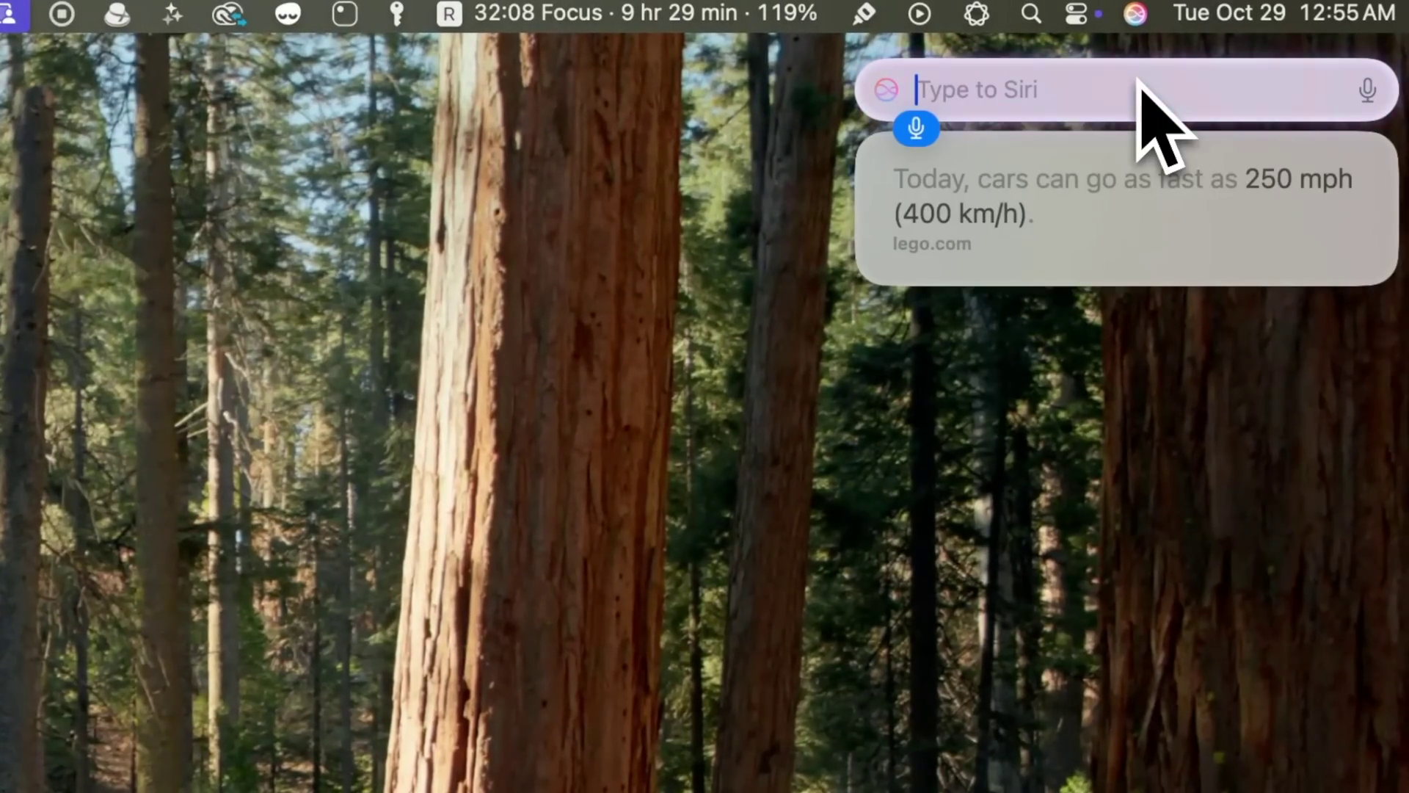
{"action": "type", "text": "What ab"}
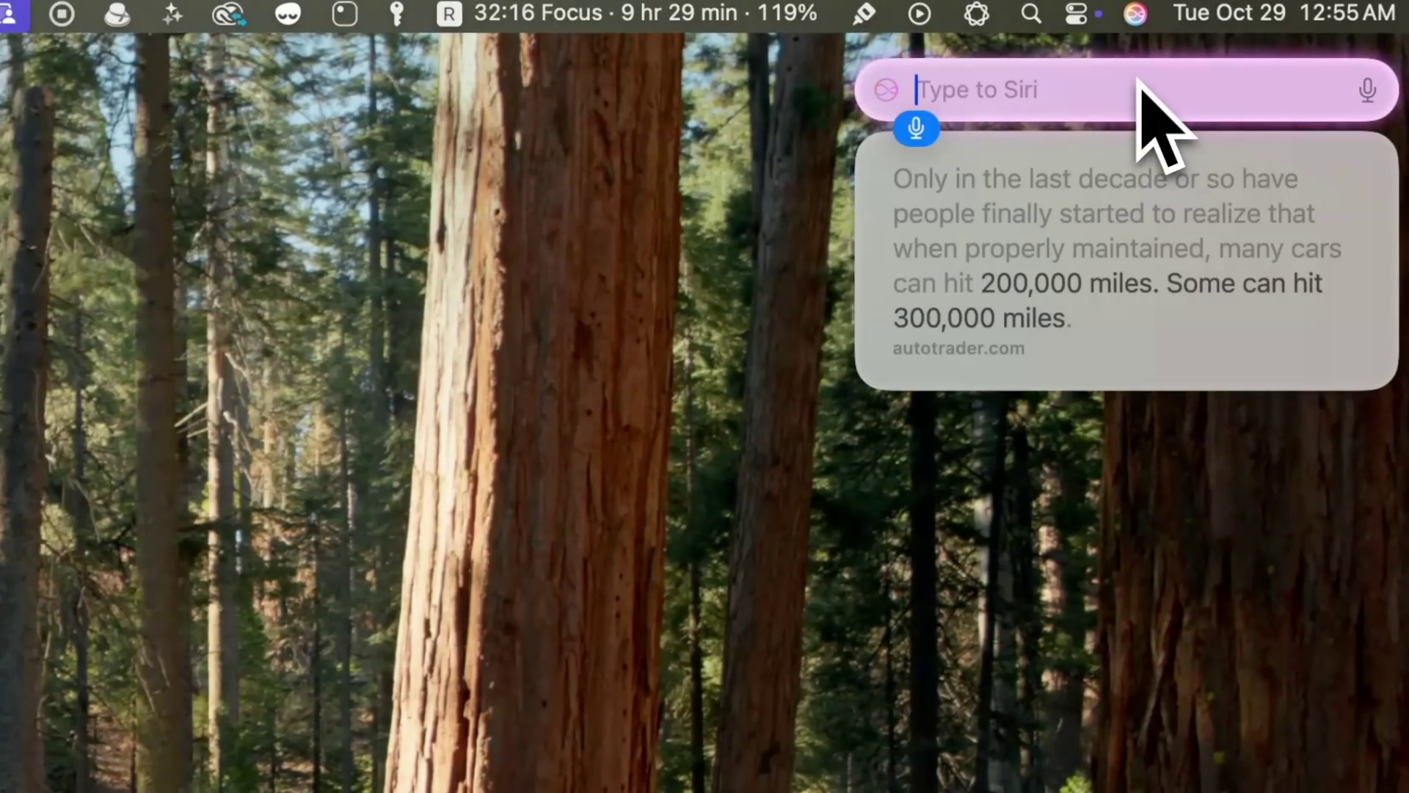
{"action": "type", "text": "Where can I find one for sale"}
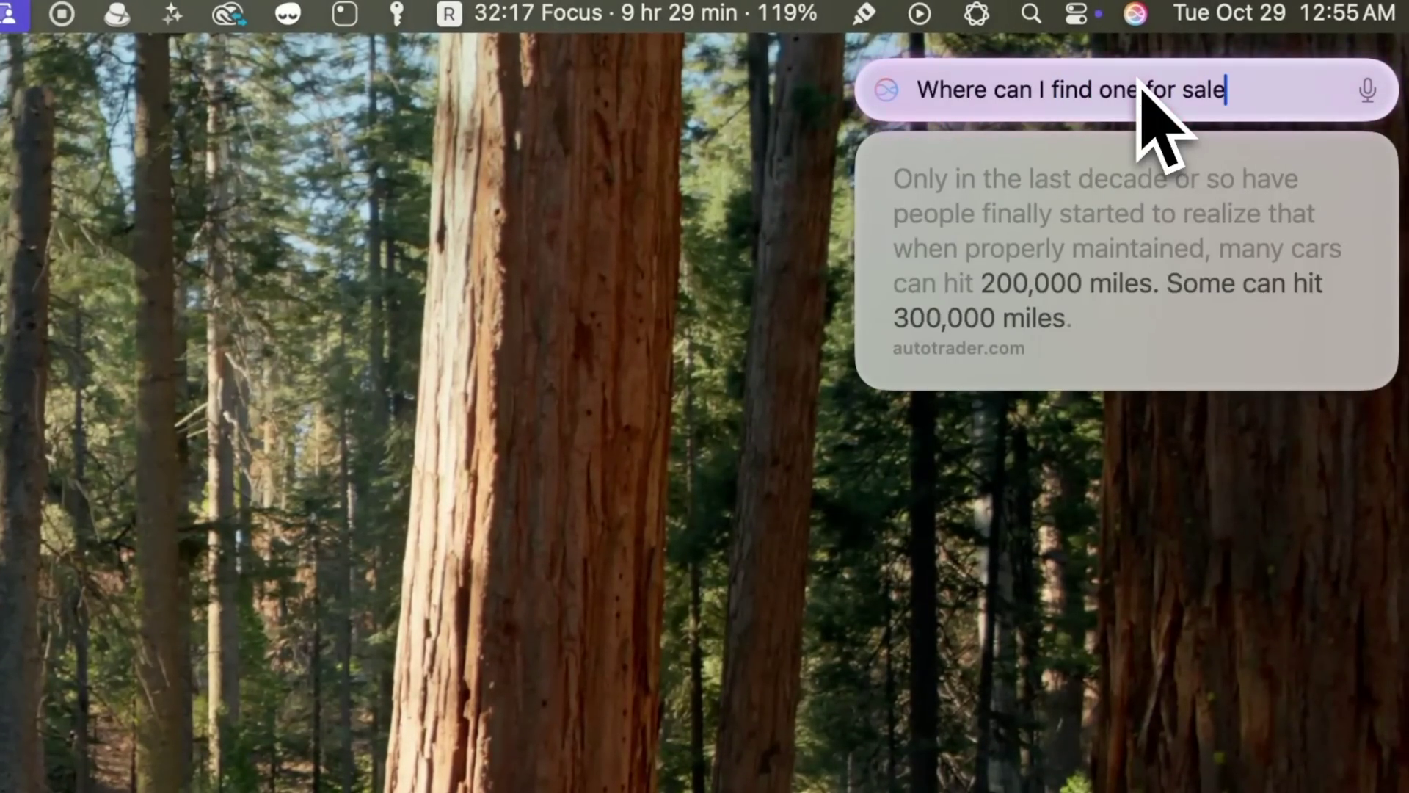
{"action": "key", "text": "Return"}
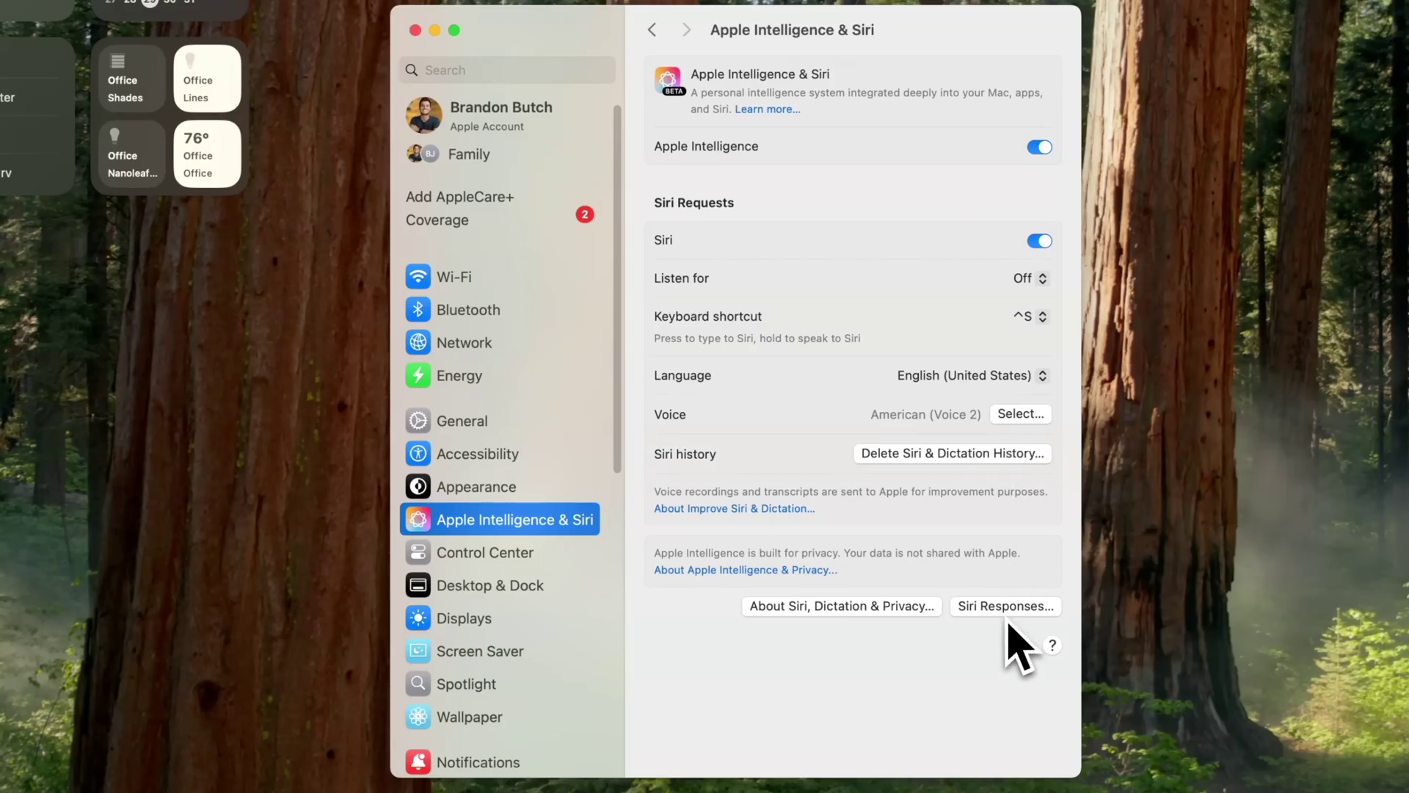
Step: Enable Voice feedback under Siri Responses so Siri always speaks its answers
{"action": "left_click", "coordinate": [1005, 608]}
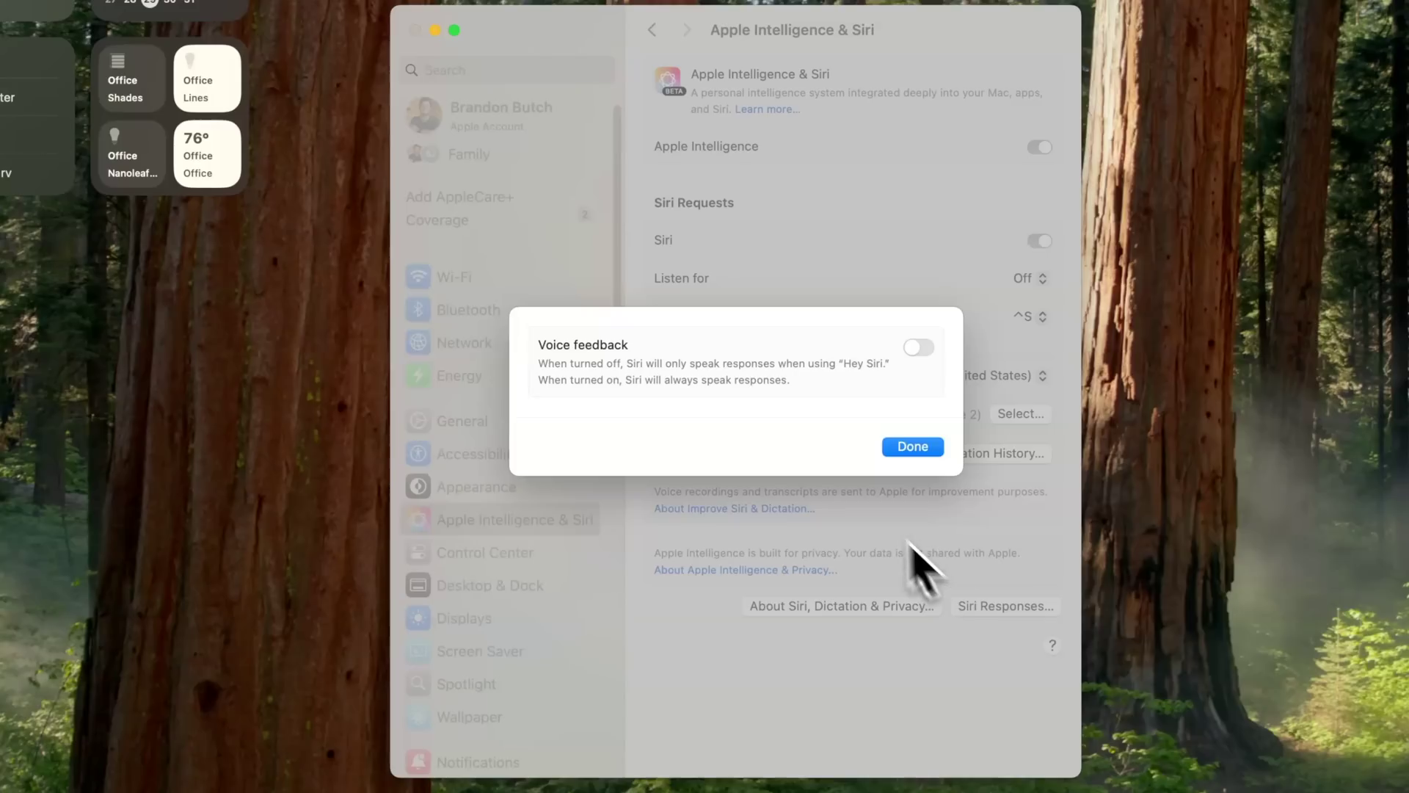
{"action": "left_click", "coordinate": [918, 348]}
{"action": "left_click", "coordinate": [915, 451]}
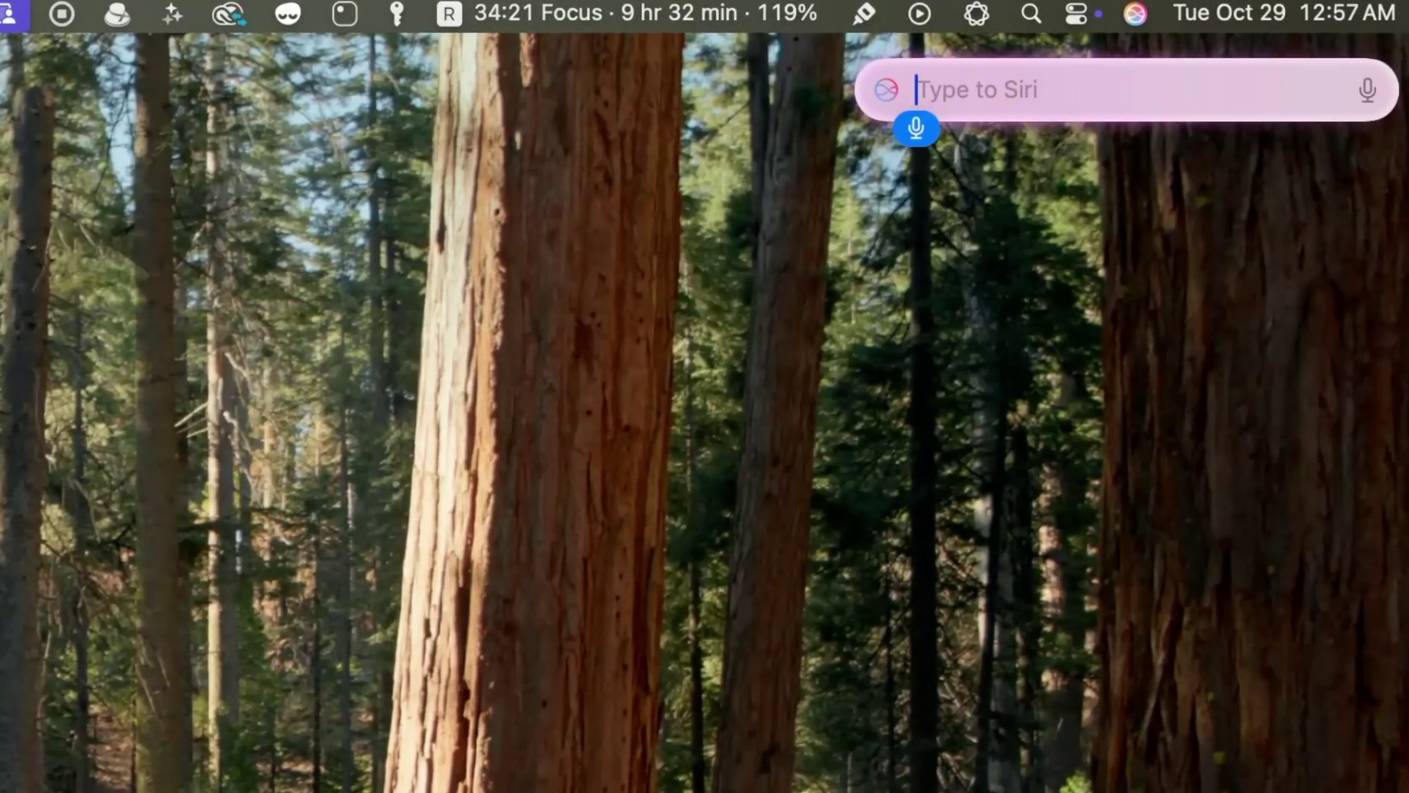
Step: Clear a rambling query, then ask Type to Siri how to connect a mouse to a Mac
{"action": "type", "text": "How do I "}
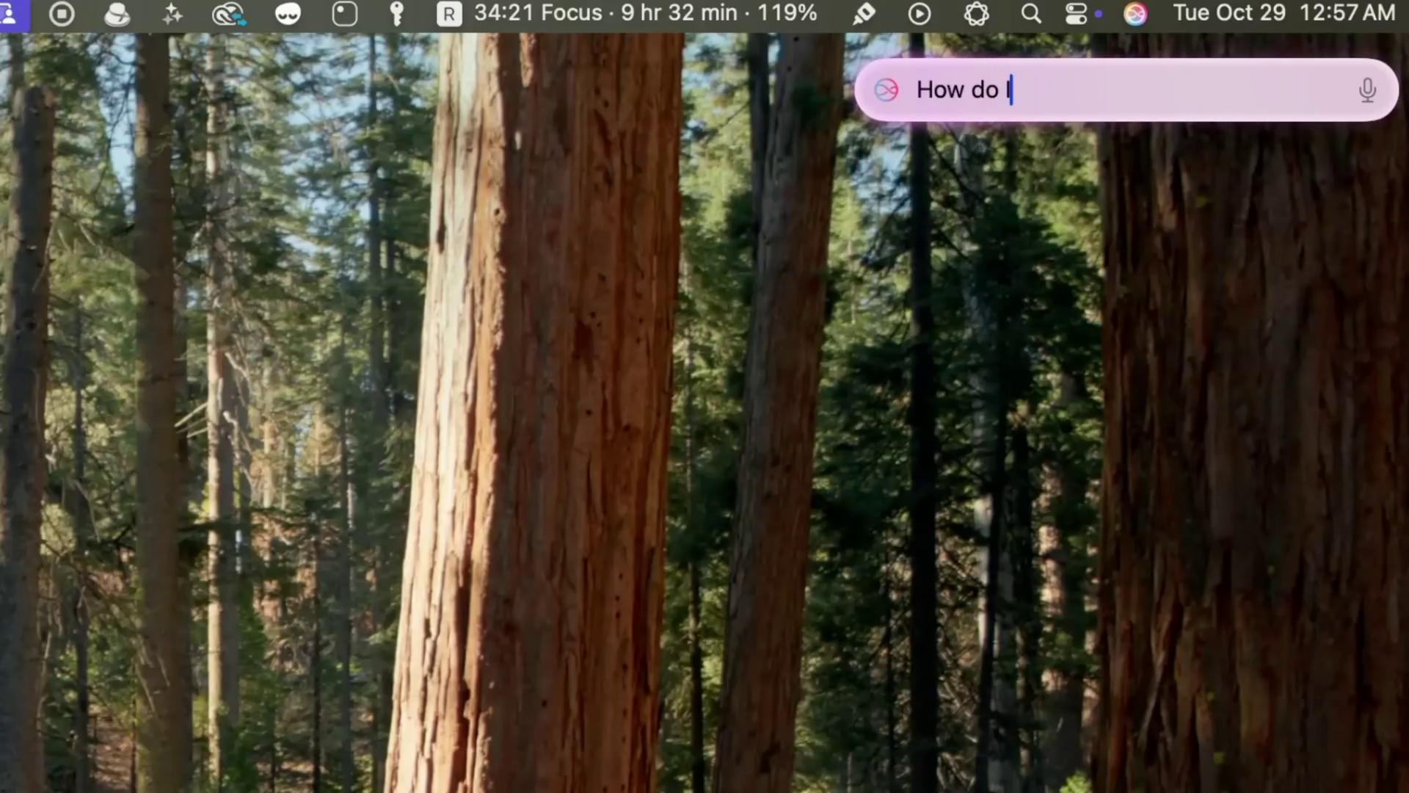
{"action": "type", "text": "cook actually what's the"}
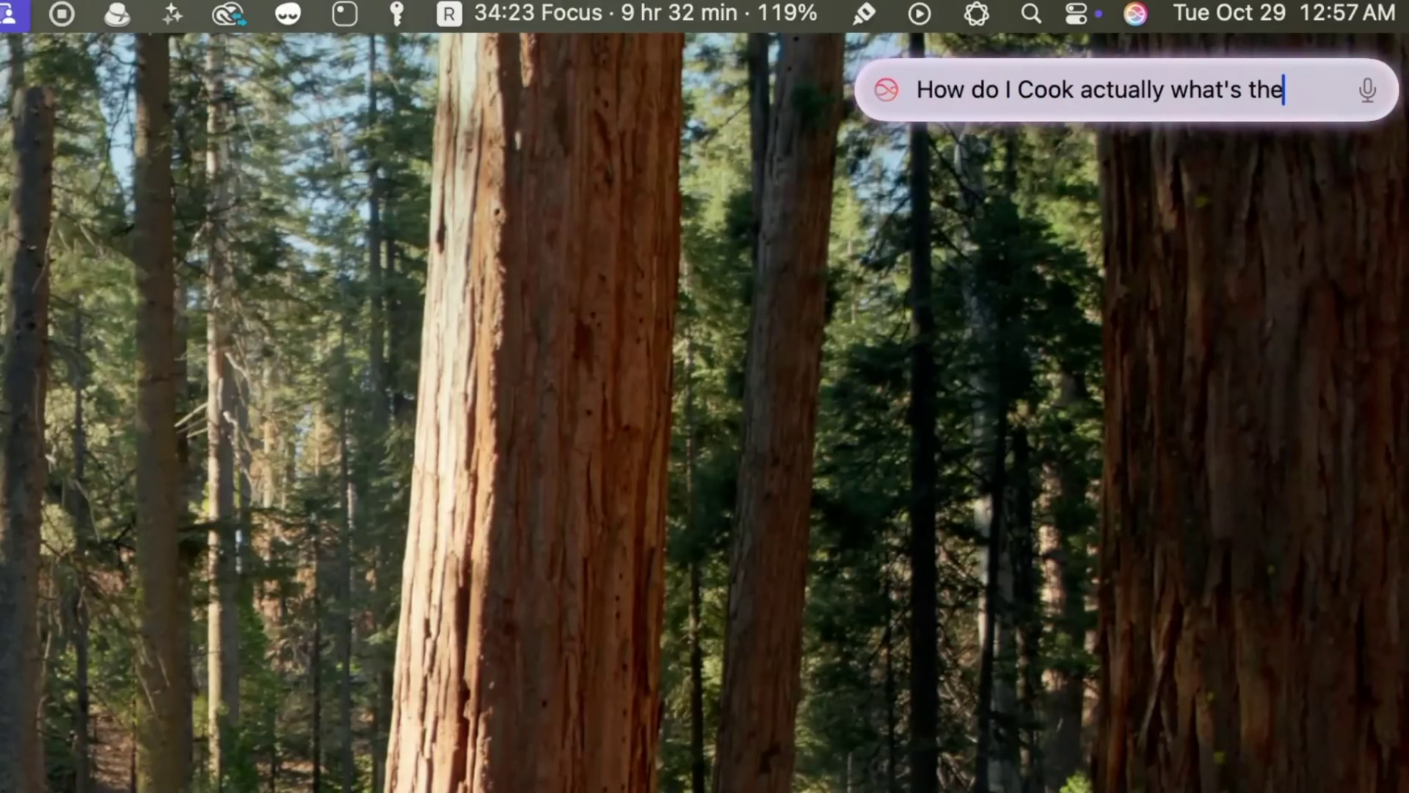
{"action": "key", "text": "super+a"}
{"action": "type", "text": "distance to"}
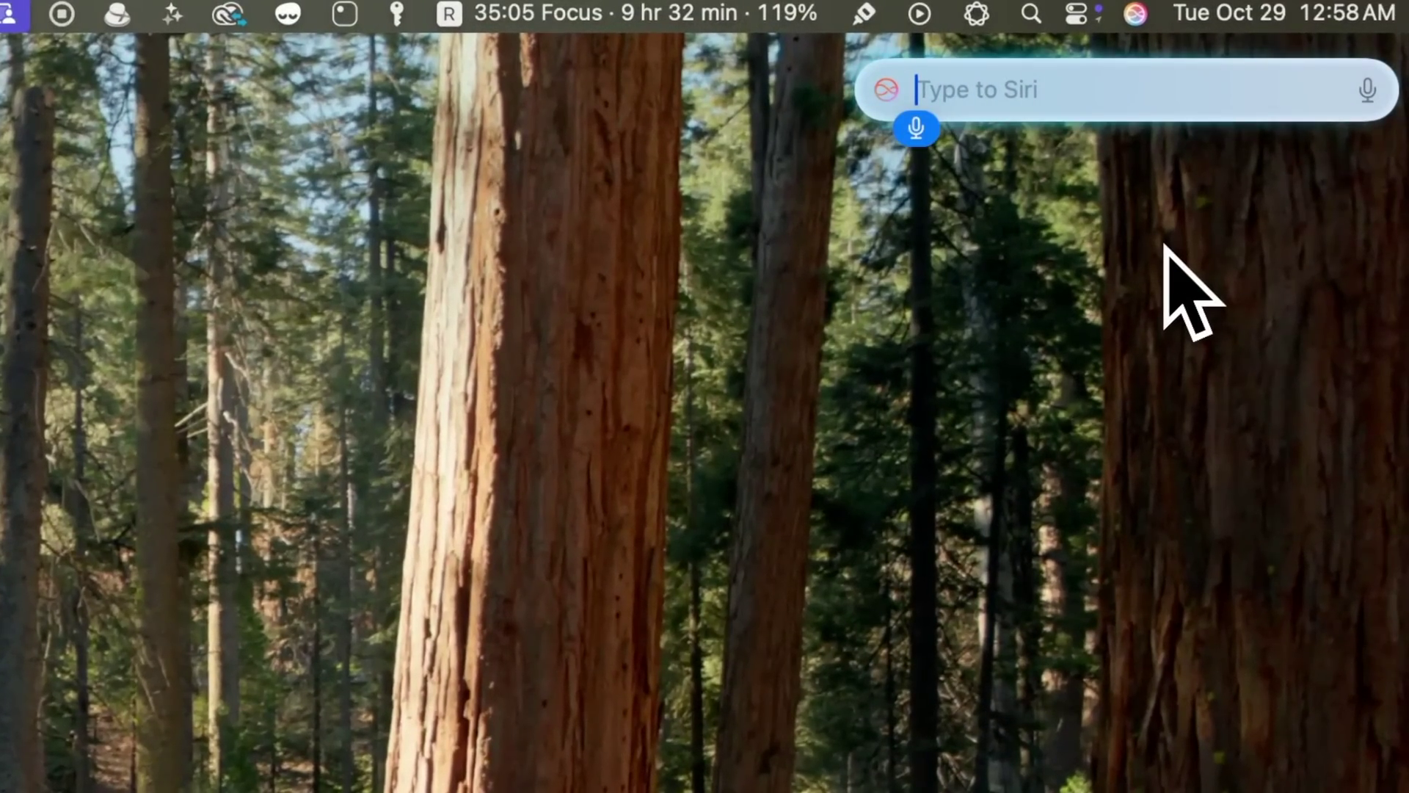
{"action": "type", "text": "How do I connect to"}
{"action": "key", "text": "Return"}
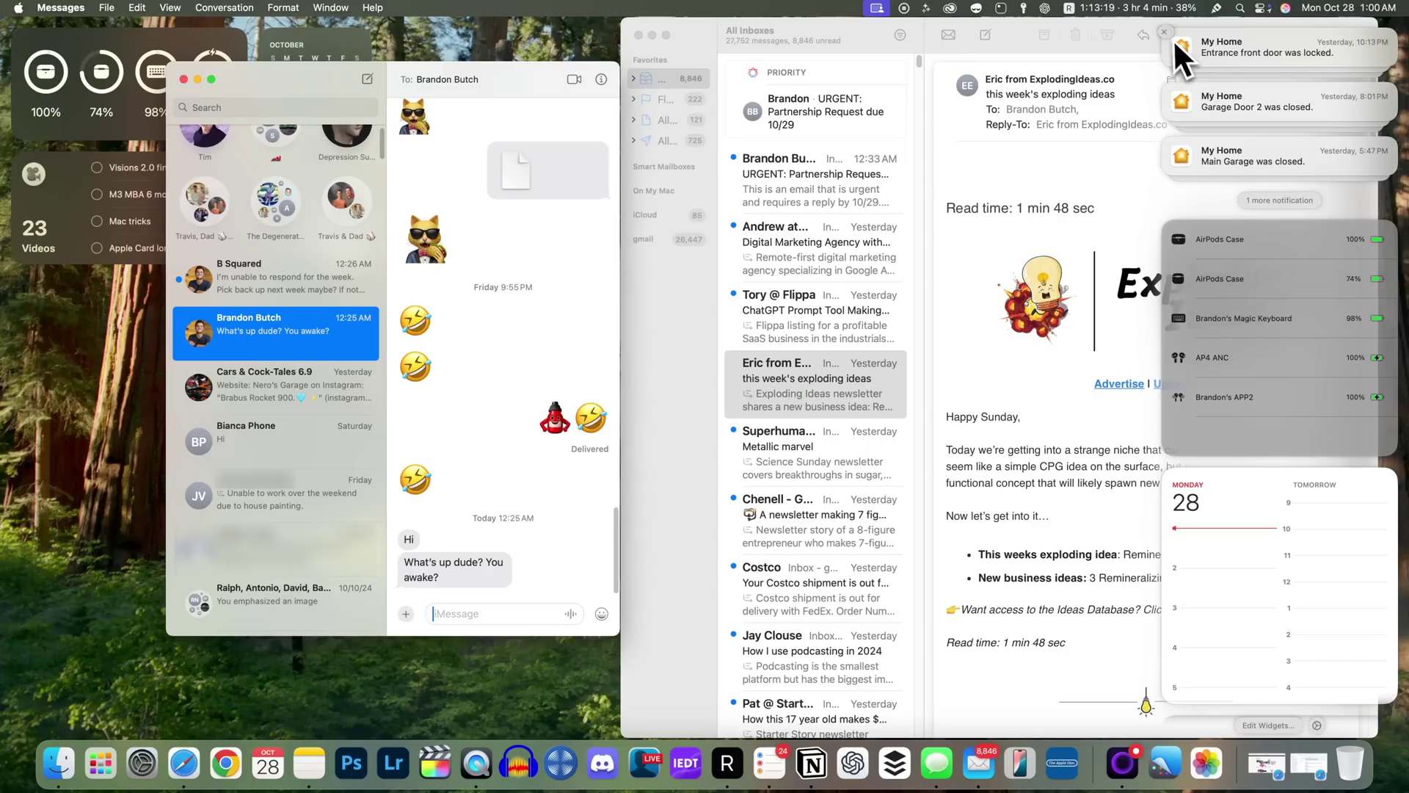
Step: Expand the hidden notification, close Notification Center, and bring the Exploding Ideas Mail window forward
{"action": "left_click", "coordinate": [1282, 200]}
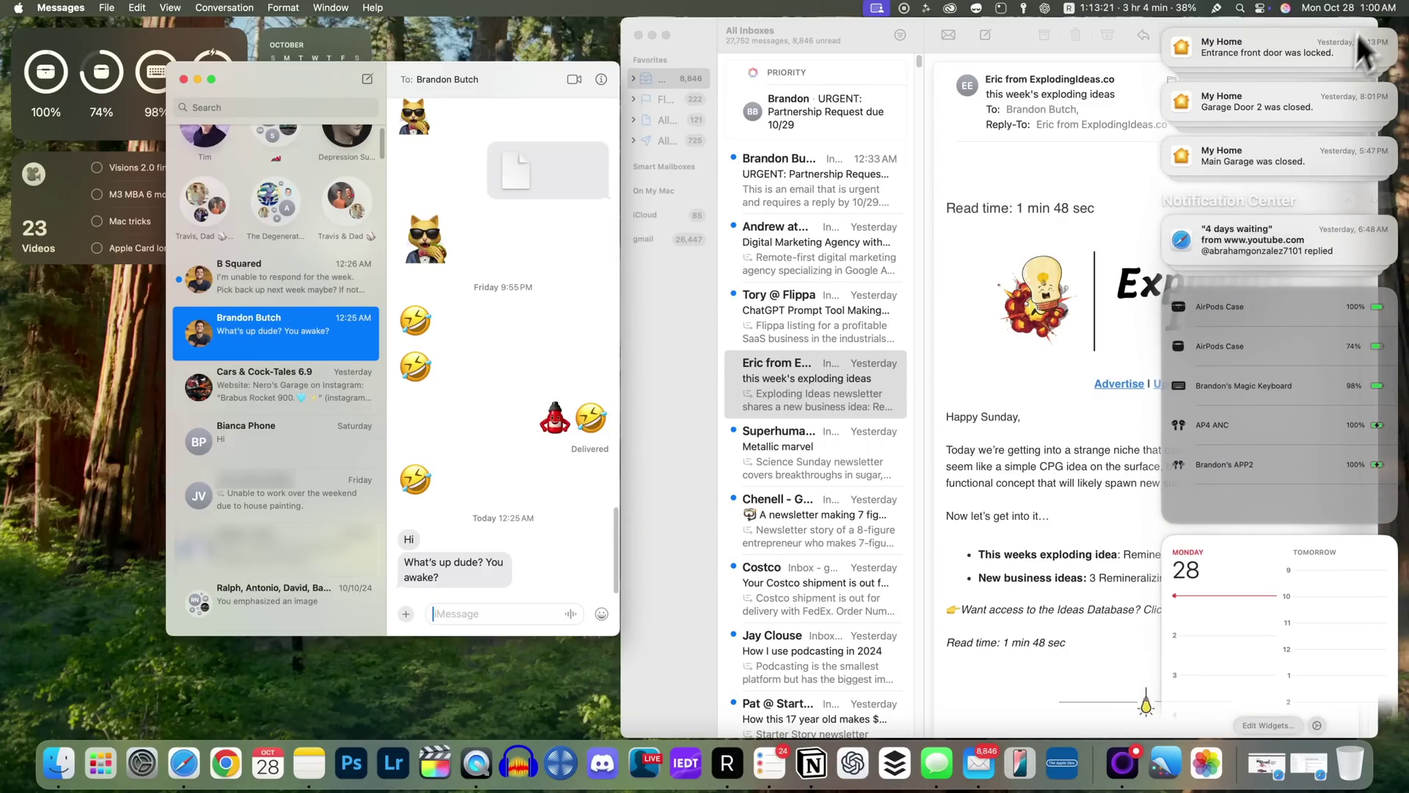
{"action": "left_click", "coordinate": [1375, 6]}
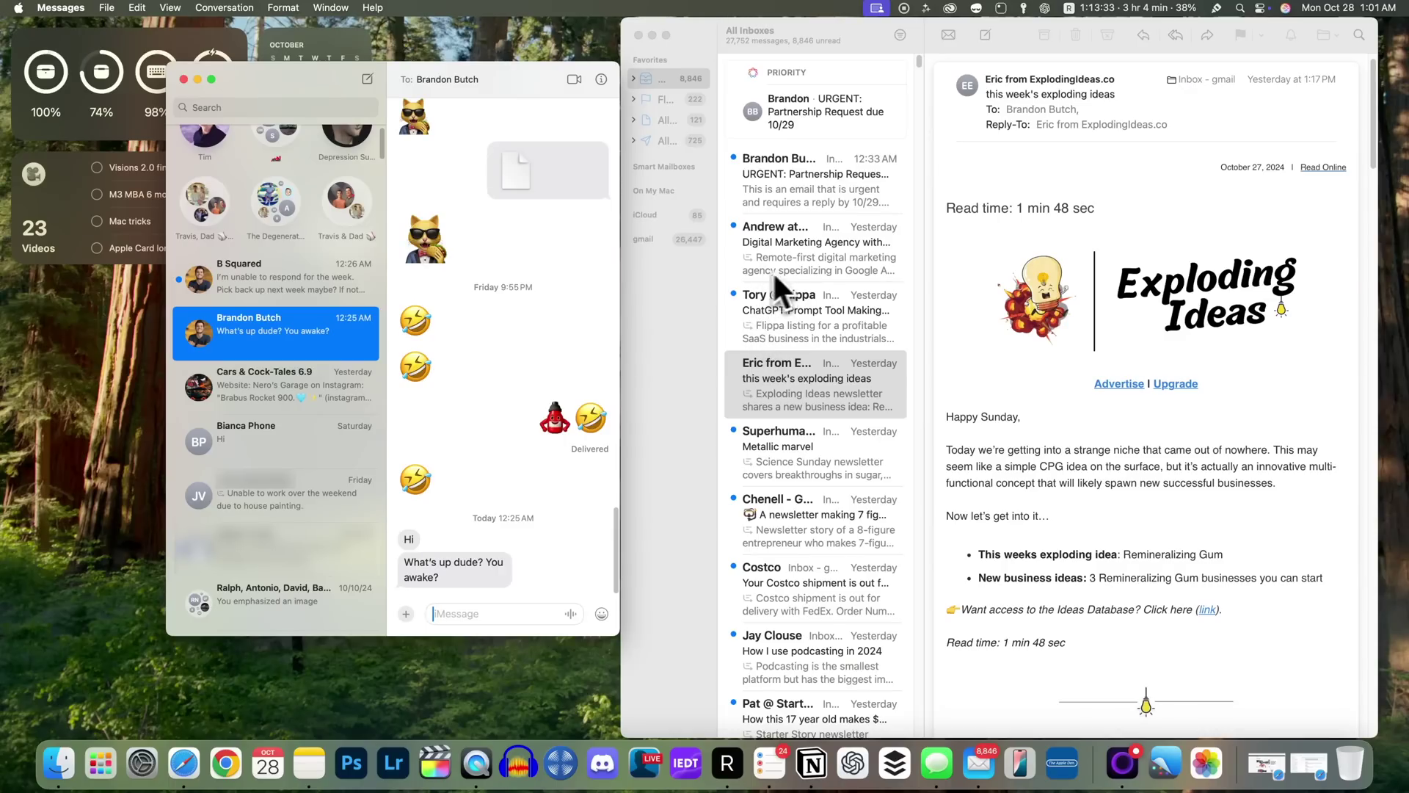
{"action": "left_click", "coordinate": [867, 52]}
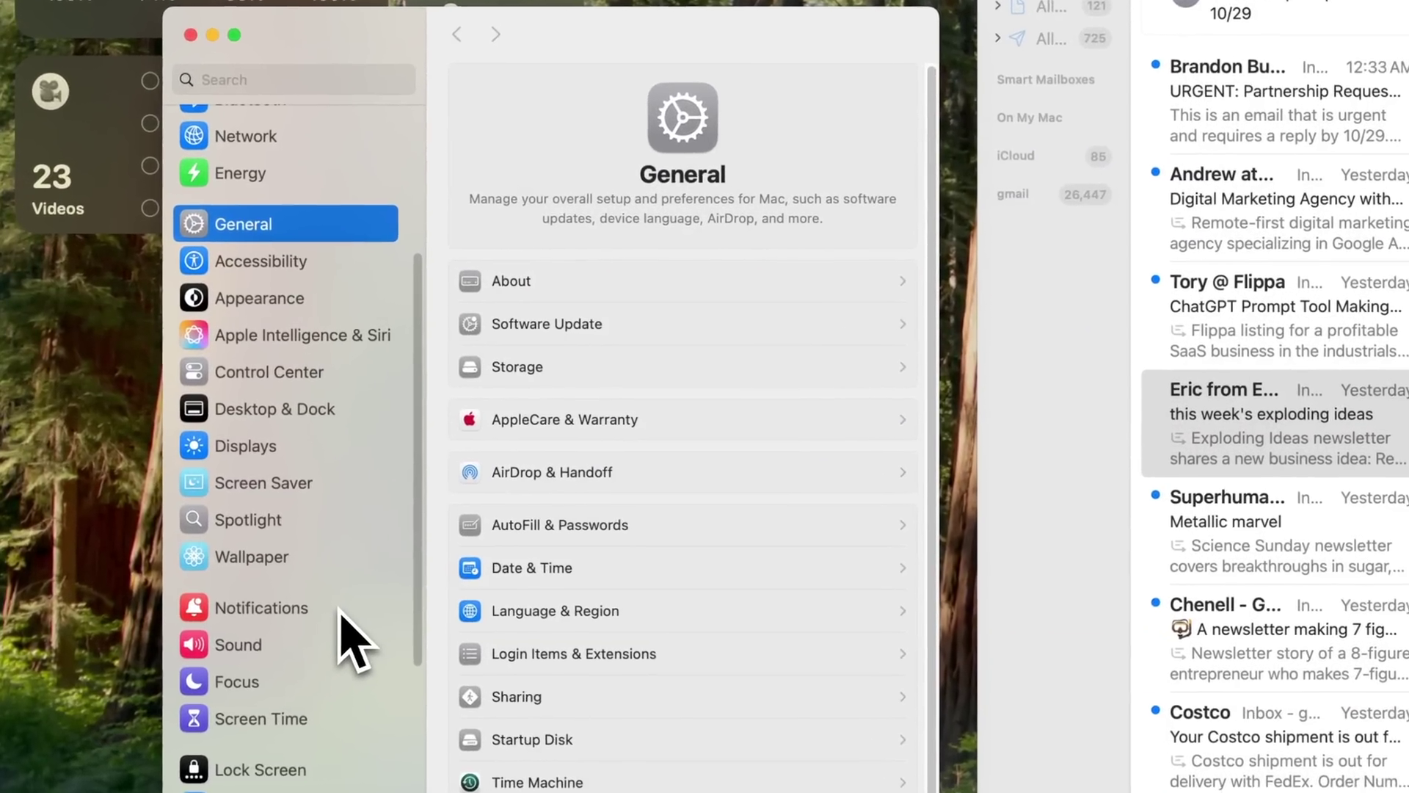
Step: Go to Notifications settings and show the Summarize previews options
{"action": "left_click", "coordinate": [342, 613]}
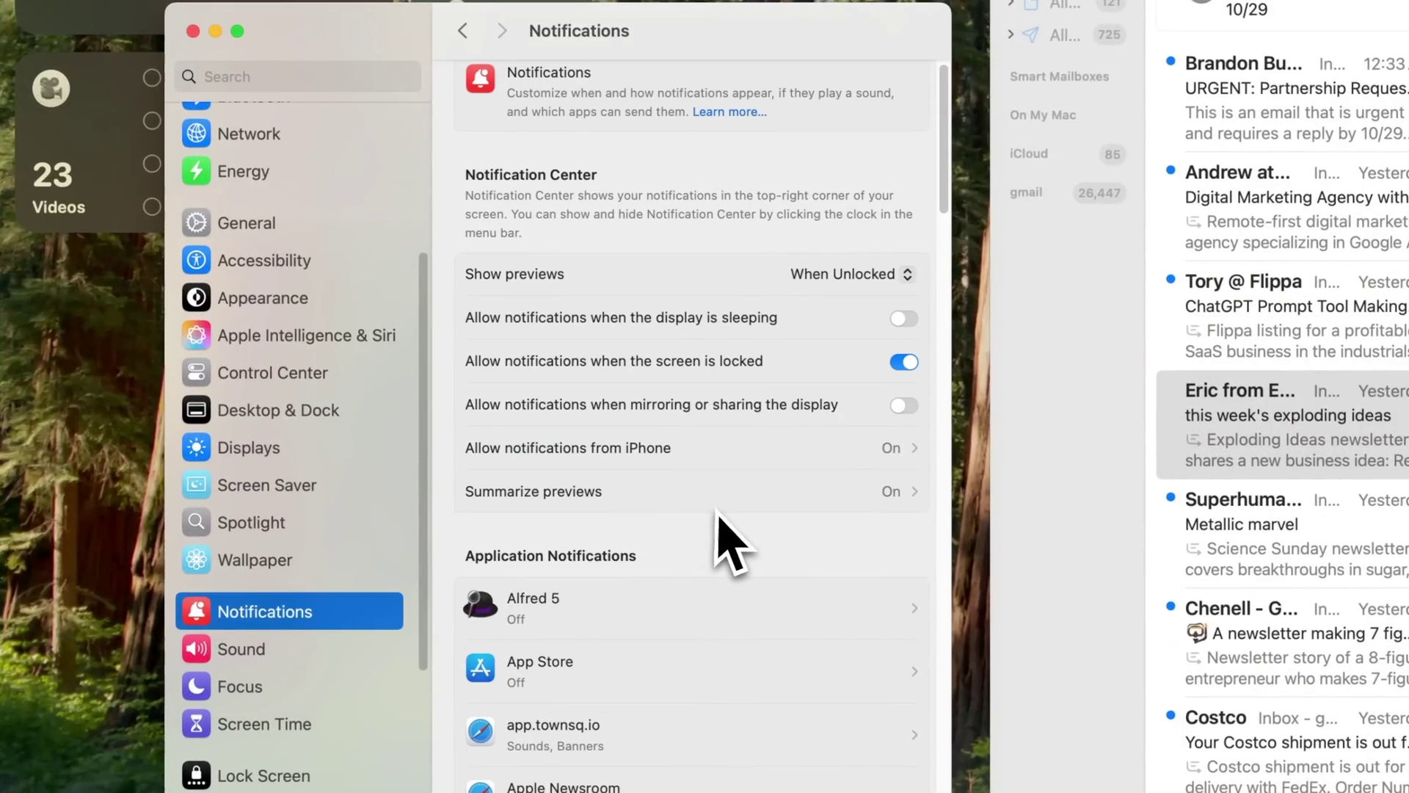
{"action": "left_click", "coordinate": [890, 492]}
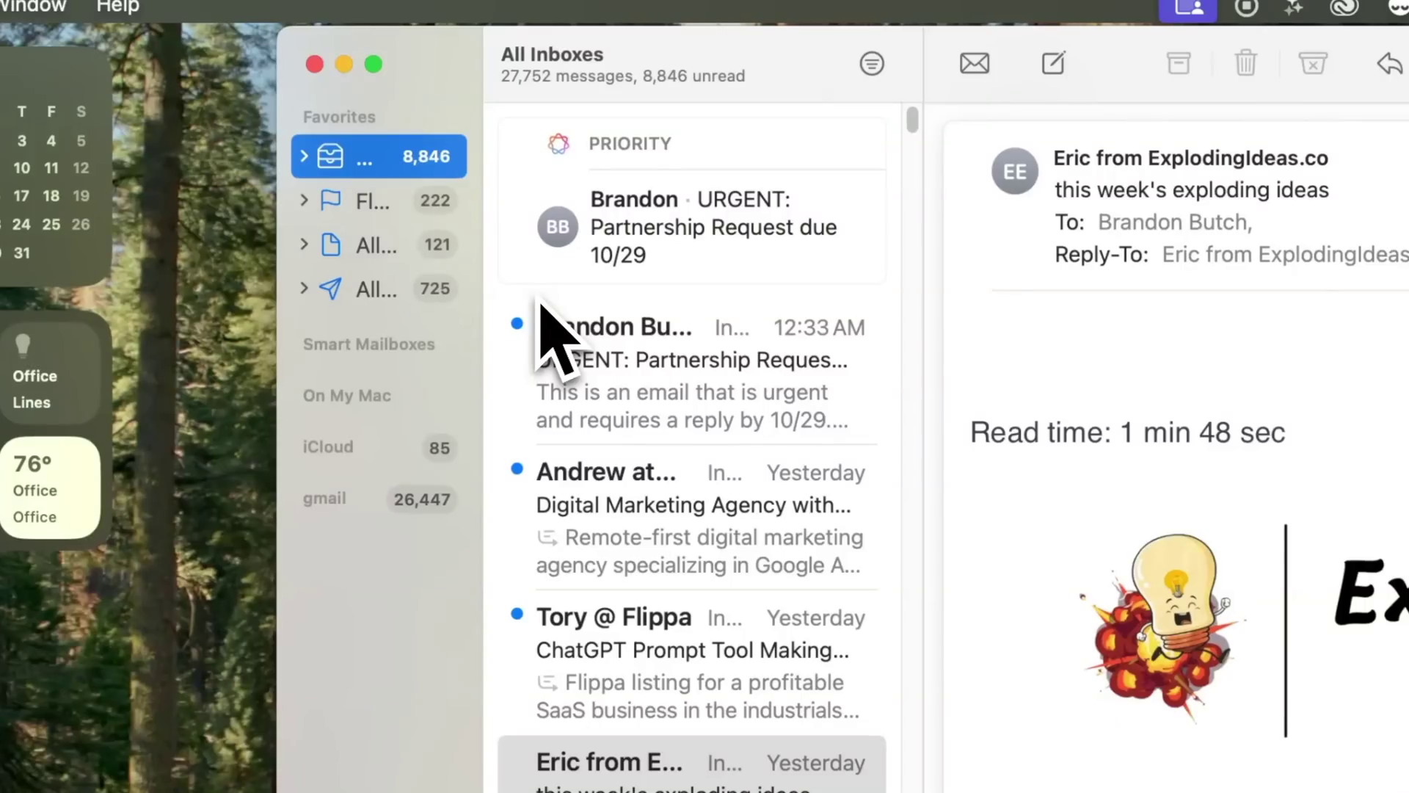
Step: Open the urgent partnership request, then browse the iCloud inbox and return to All Inboxes
{"action": "left_click", "coordinate": [796, 278]}
{"action": "left_click", "coordinate": [304, 155]}
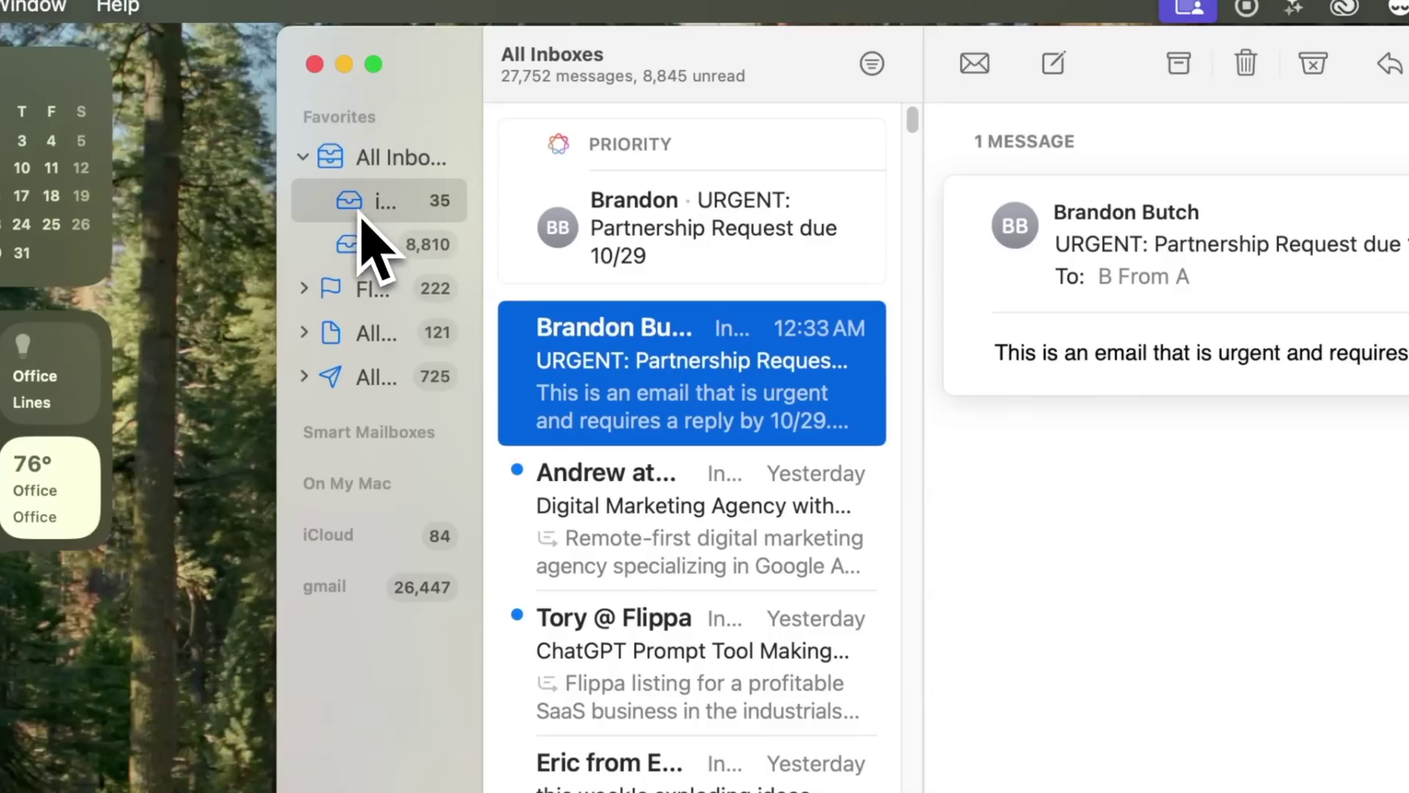
{"action": "left_click", "coordinate": [371, 200]}
{"action": "left_click", "coordinate": [378, 165]}
{"action": "left_click", "coordinate": [304, 157]}
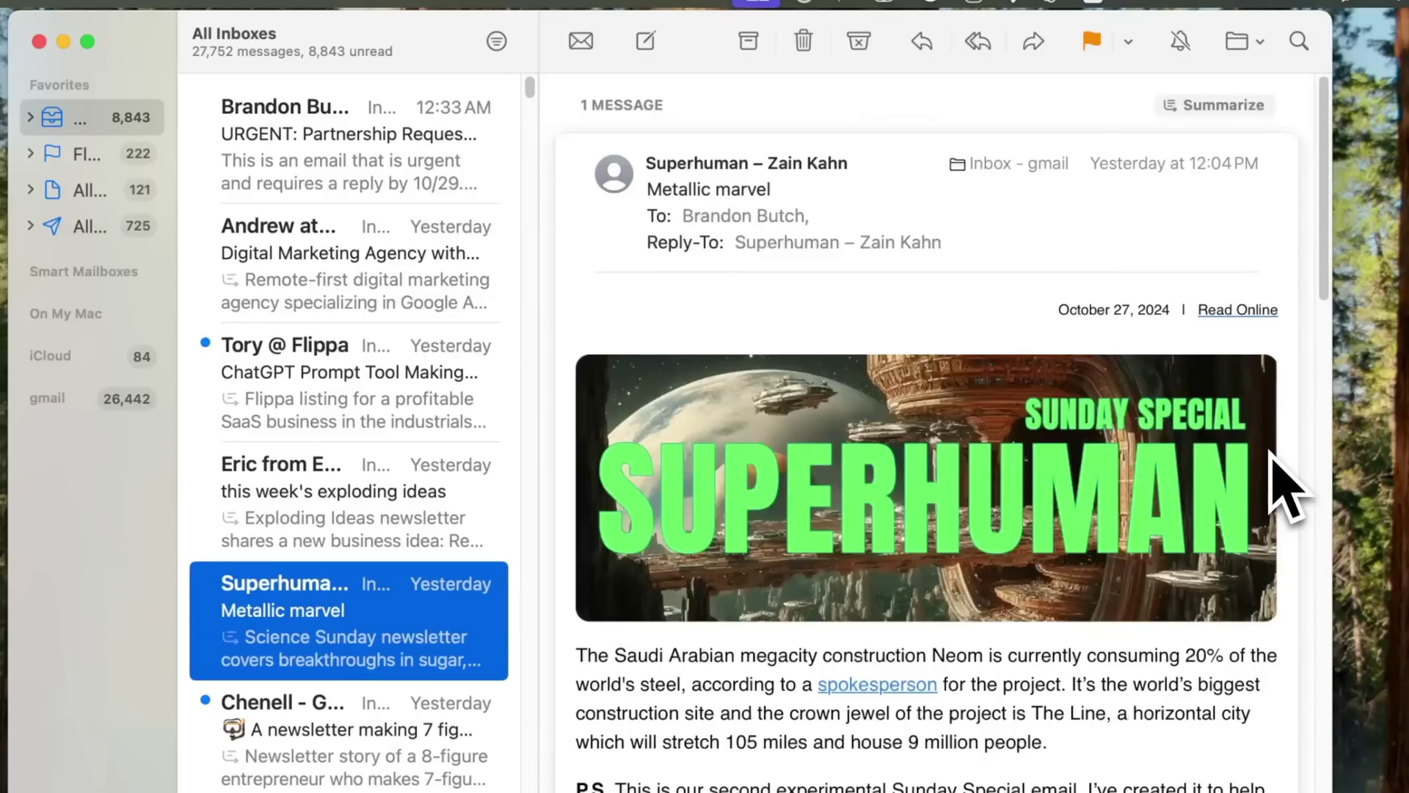
Step: Scroll the inbox and get a summary of the Metallic marvel newsletter
{"action": "scroll", "coordinate": [888, 609], "scroll_direction": "down", "scroll_amount": 15}
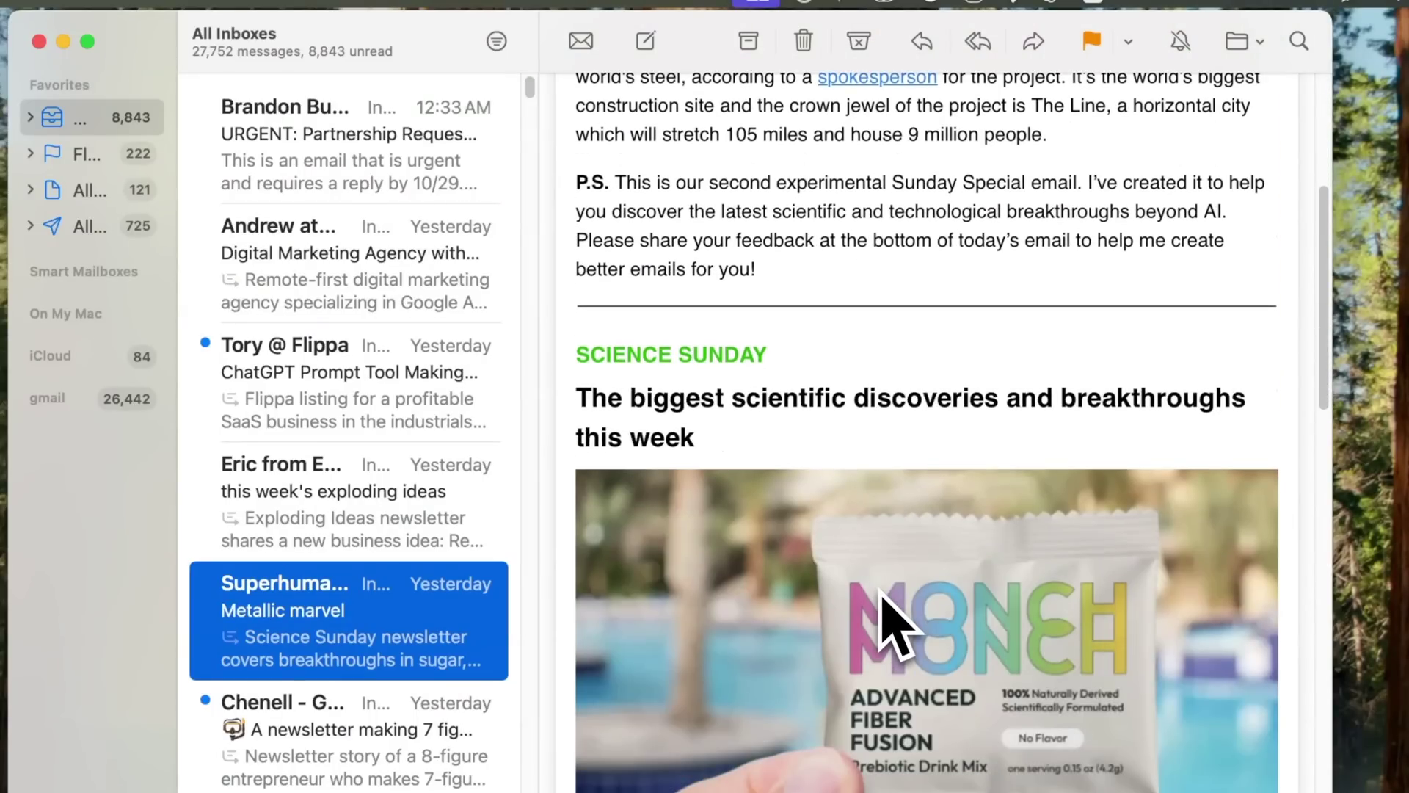
{"action": "scroll", "coordinate": [884, 598], "scroll_direction": "up", "scroll_amount": 15}
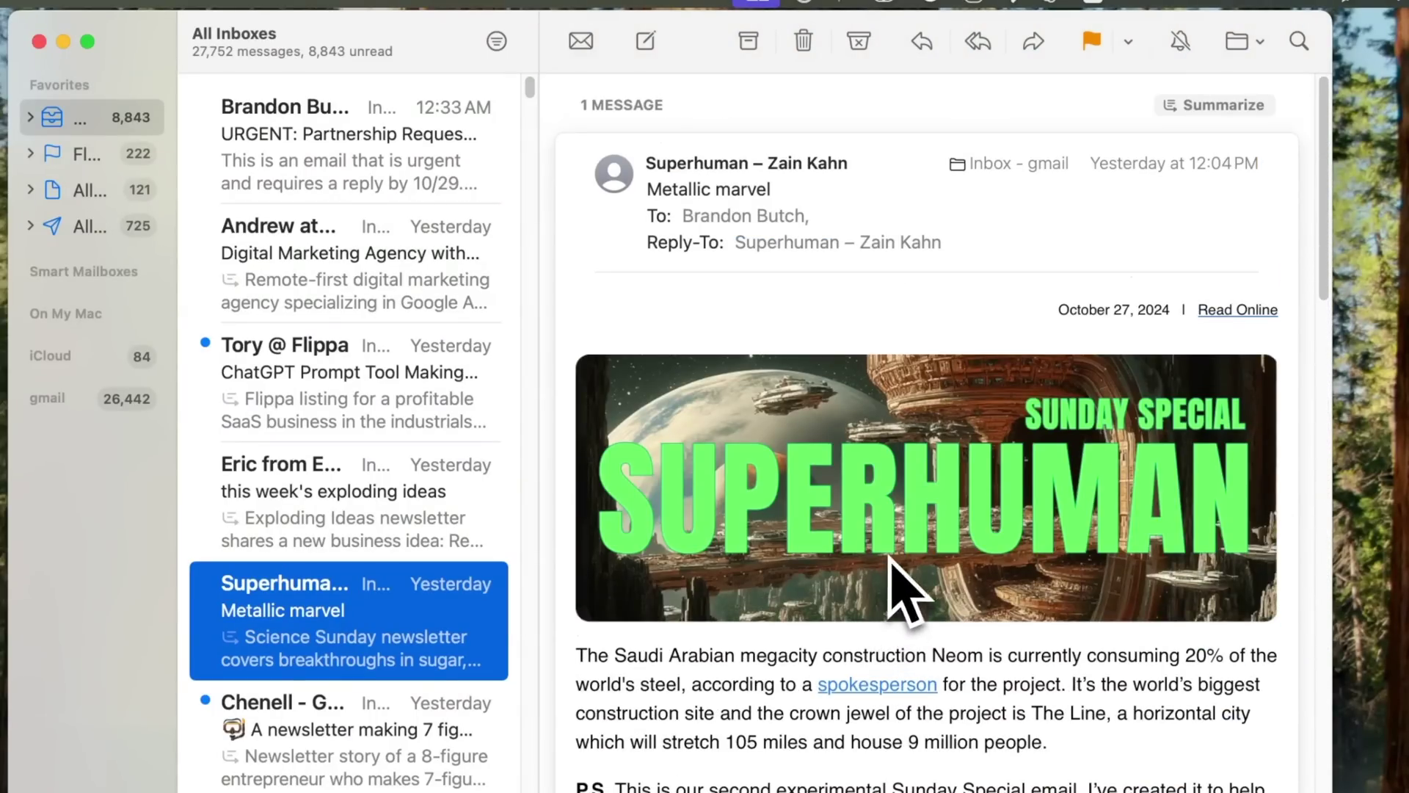
{"action": "left_click", "coordinate": [1232, 110]}
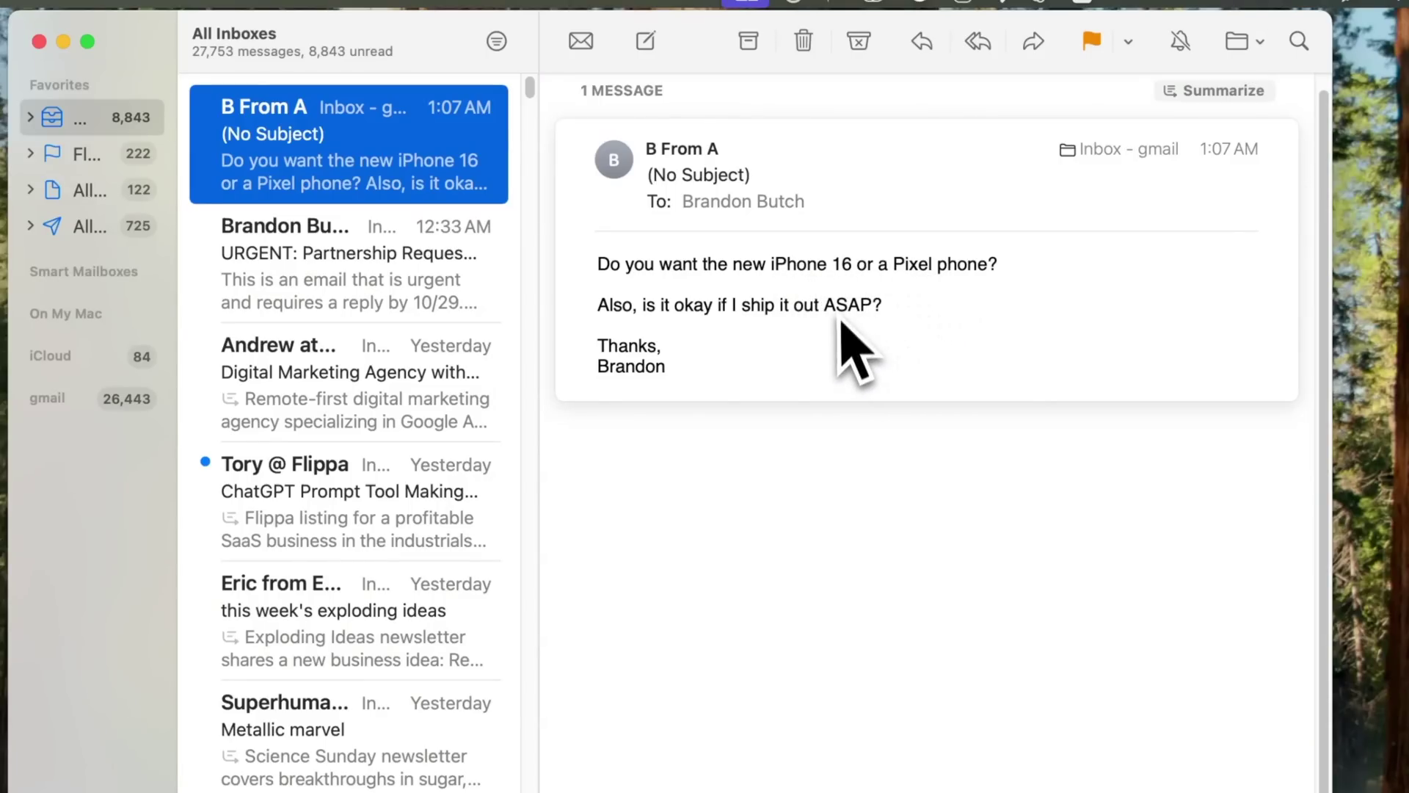
Step: Reply to the phone question with the Smart Reply saying there's no rush to ship
{"action": "mouse_move", "coordinate": [871, 231]}
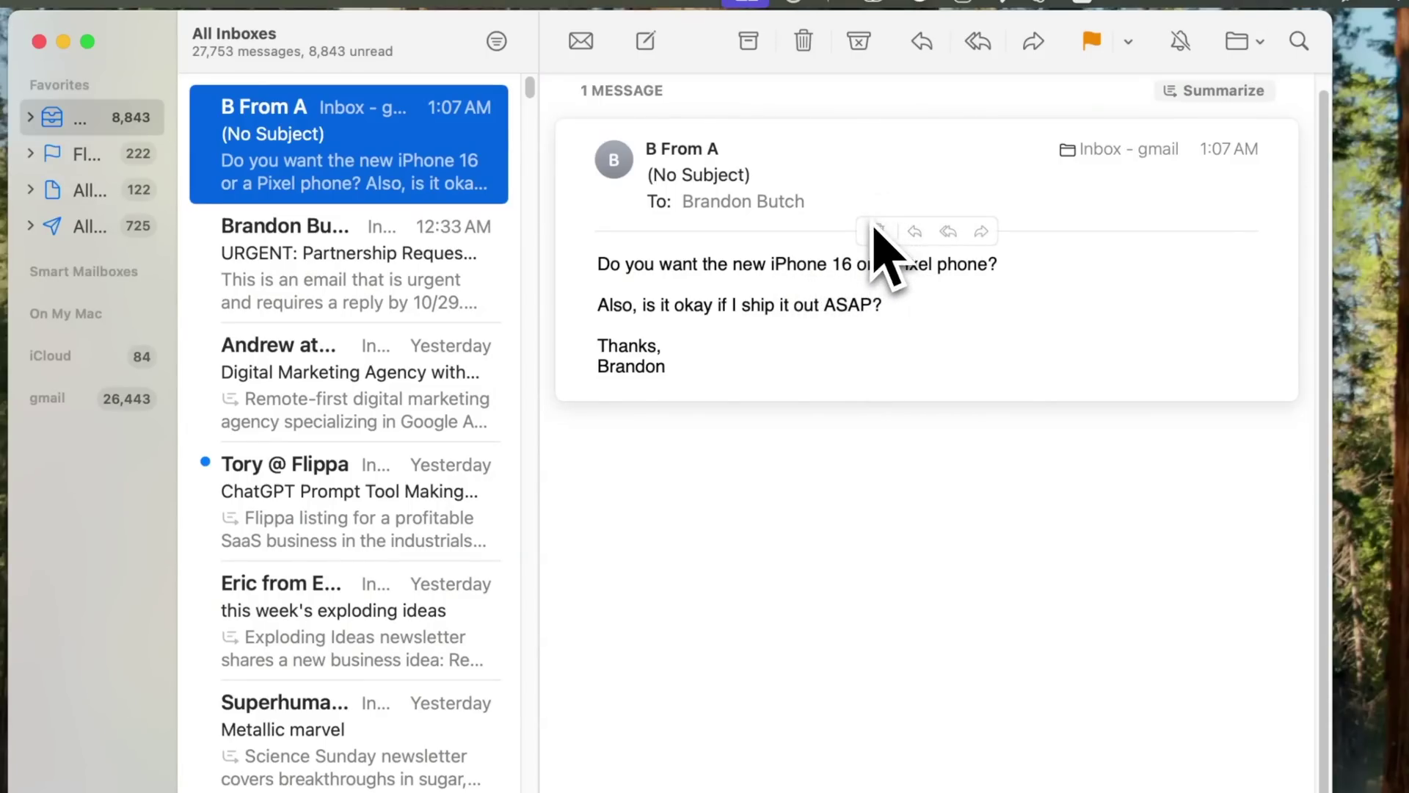
{"action": "left_click", "coordinate": [914, 233]}
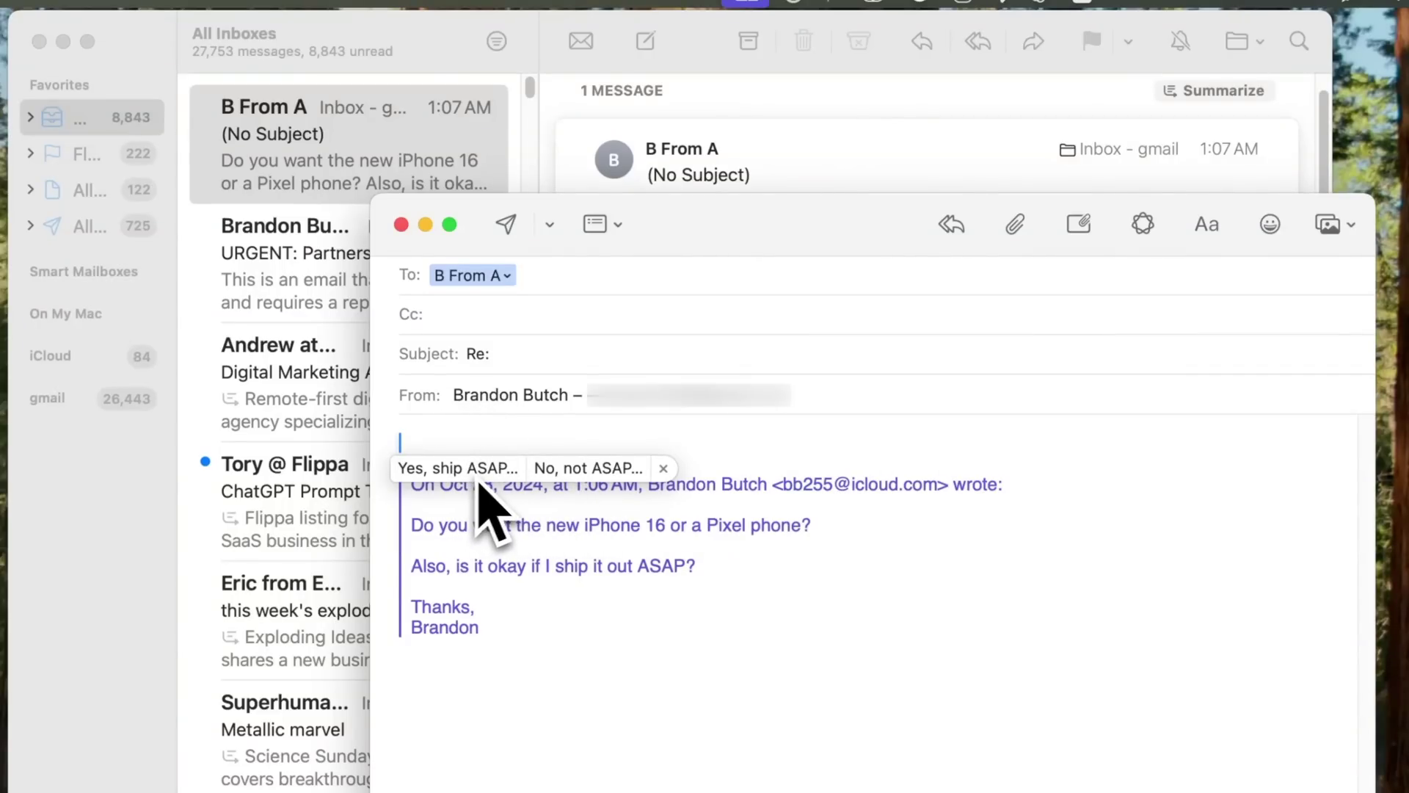
{"action": "left_click", "coordinate": [578, 473]}
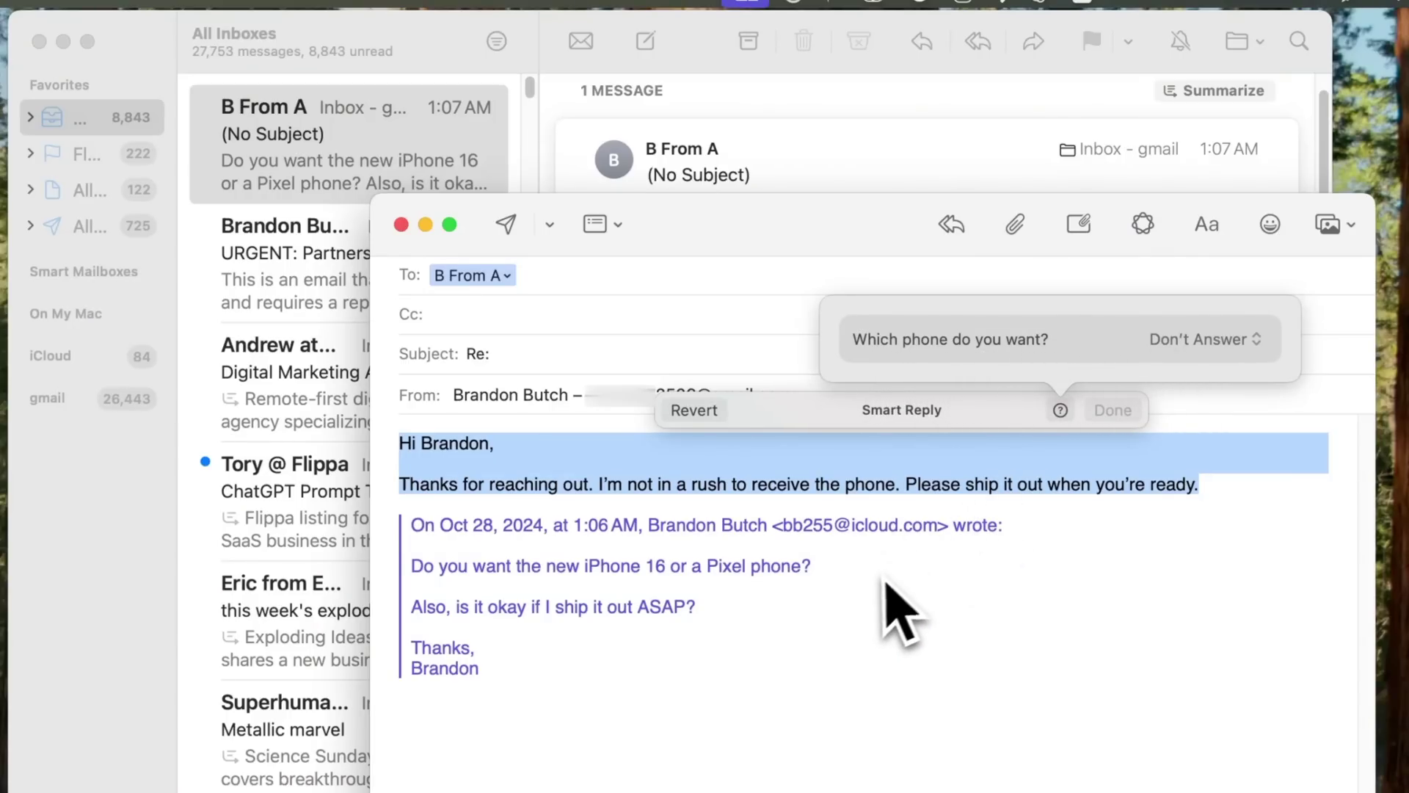
Step: Answer the which-phone question with 'iPad mini' via Other, then change it to iPhone 16
{"action": "left_click", "coordinate": [1240, 345]}
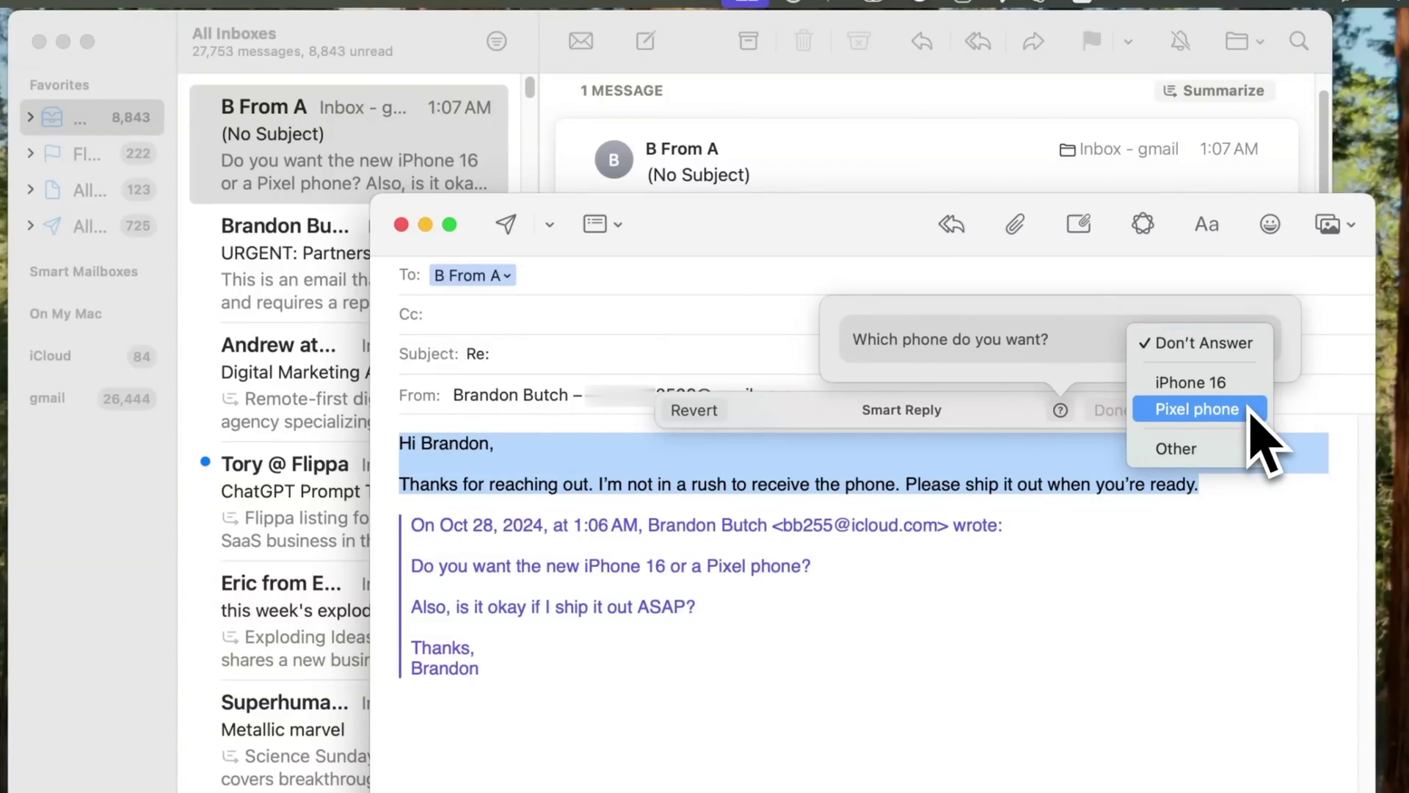
{"action": "left_click", "coordinate": [1224, 455]}
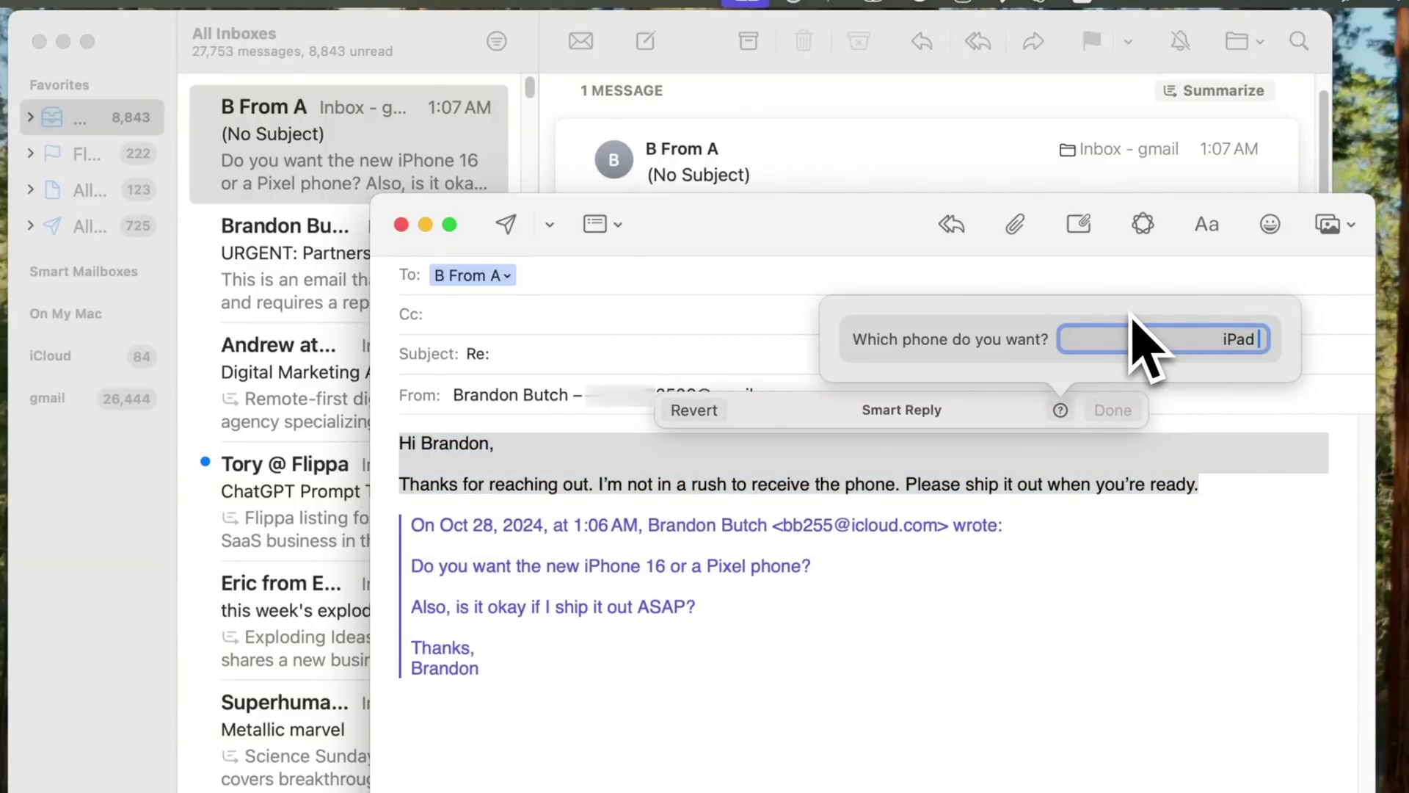
{"action": "type", "text": "iPad mini"}
{"action": "key", "text": "Return"}
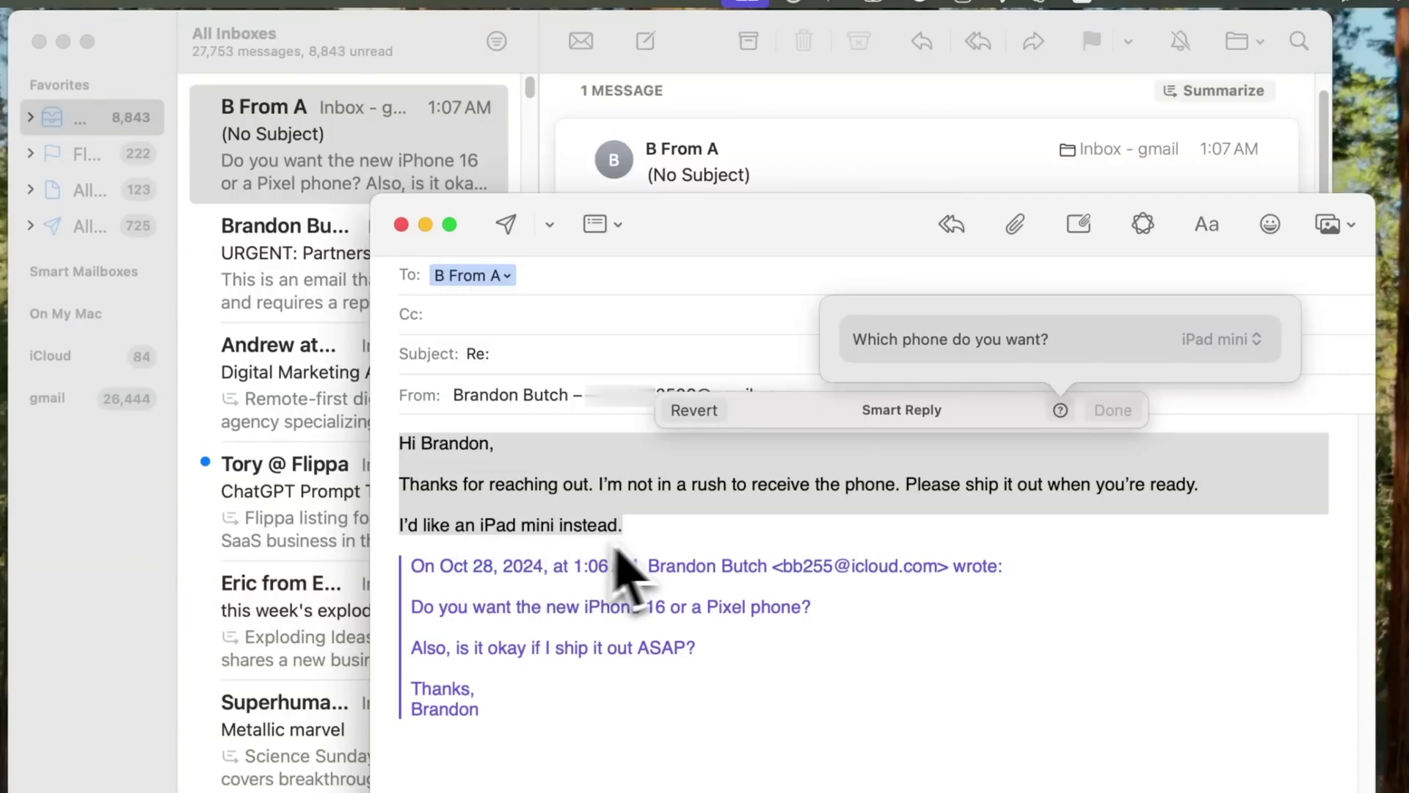
{"action": "left_click", "coordinate": [1256, 349]}
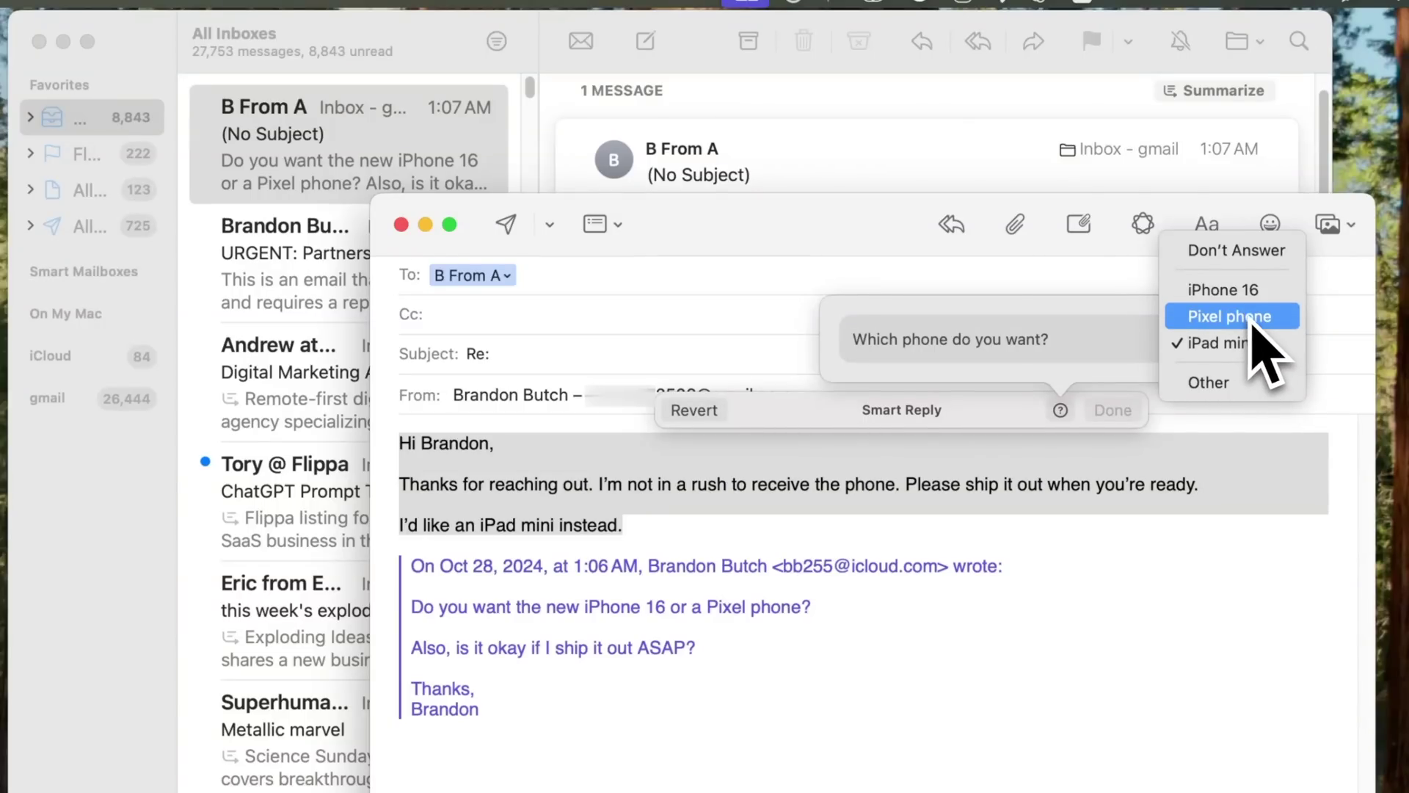
{"action": "left_click", "coordinate": [1247, 291]}
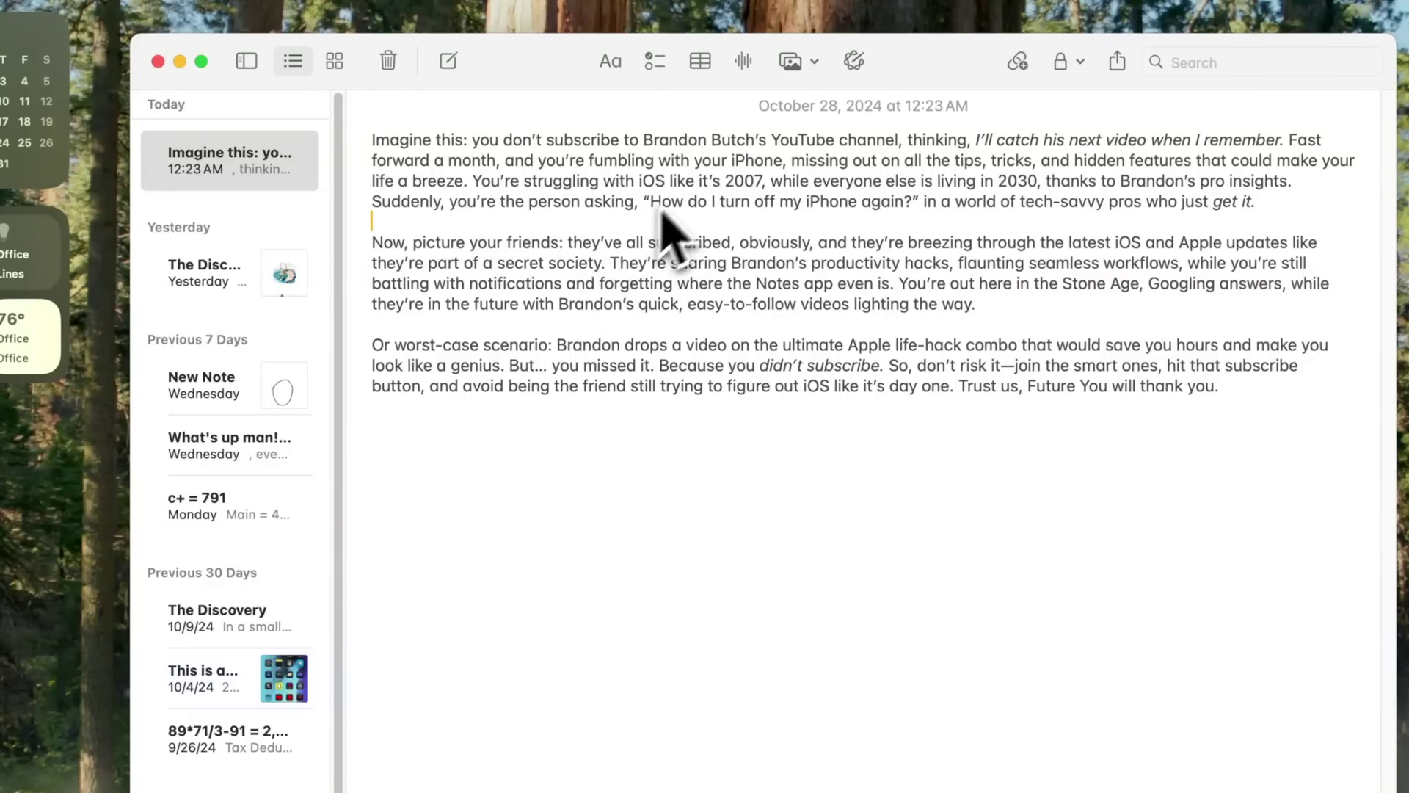
Step: Select all the note text and show the full Writing Tools panel from the shortcut menu
{"action": "key", "text": "super+a"}
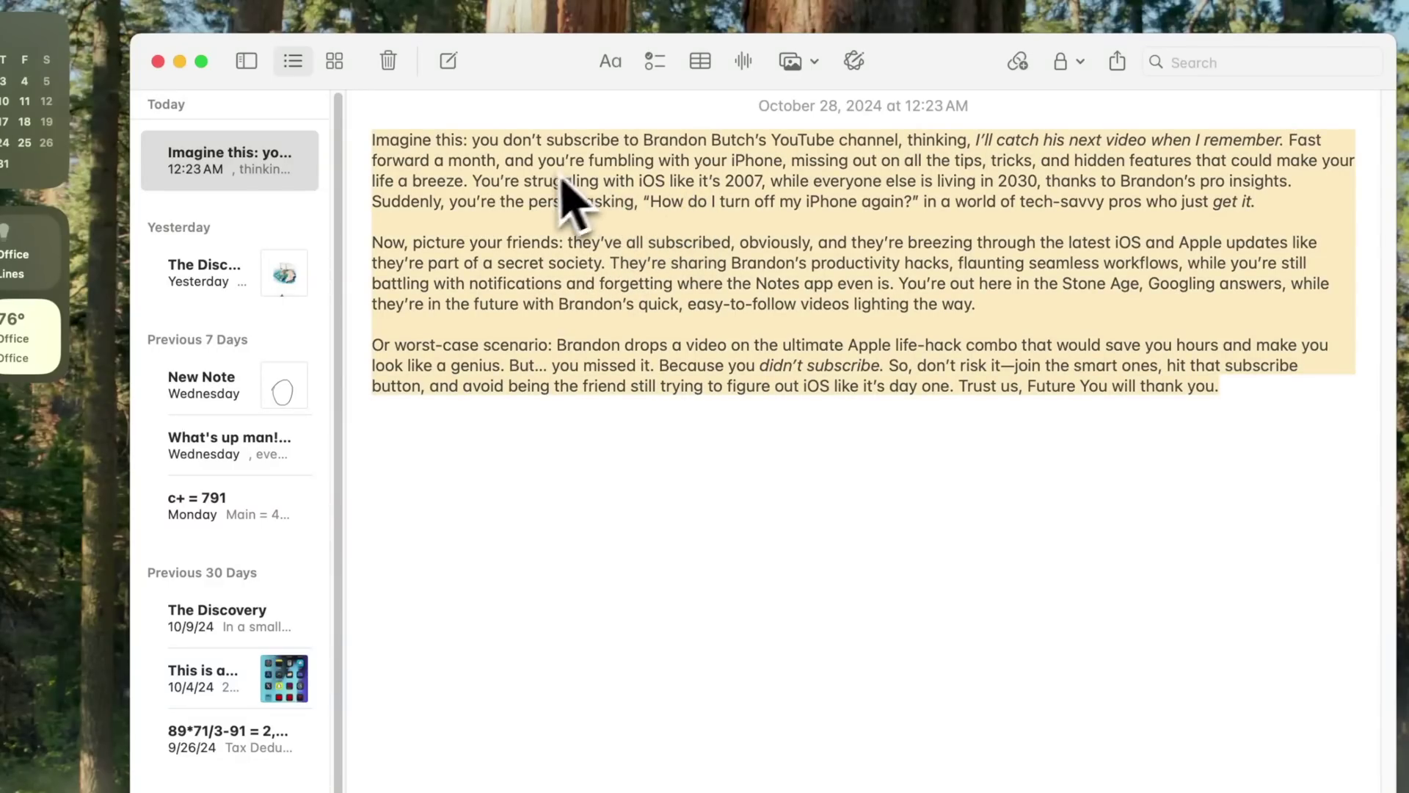
{"action": "left_click", "coordinate": [855, 62]}
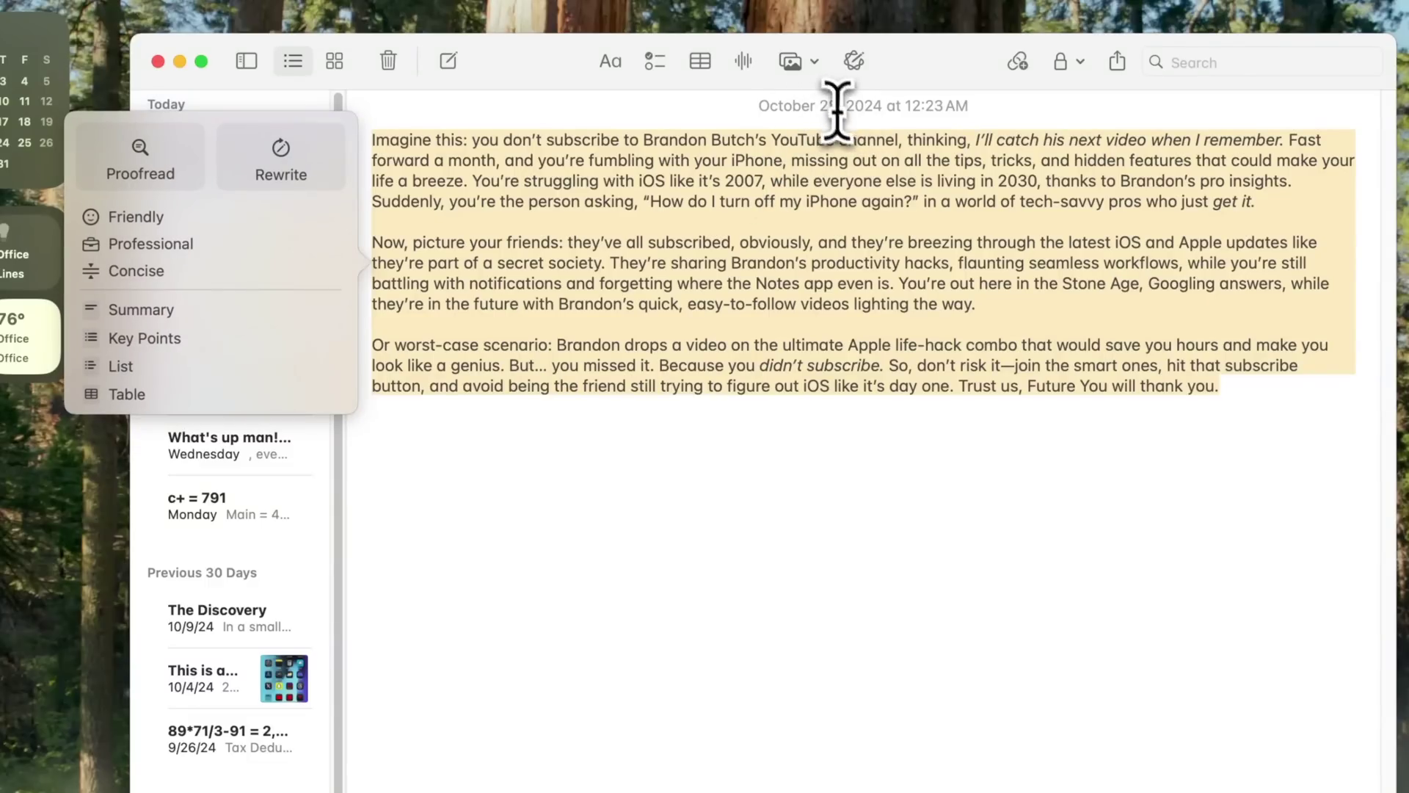
{"action": "right_click", "coordinate": [787, 180]}
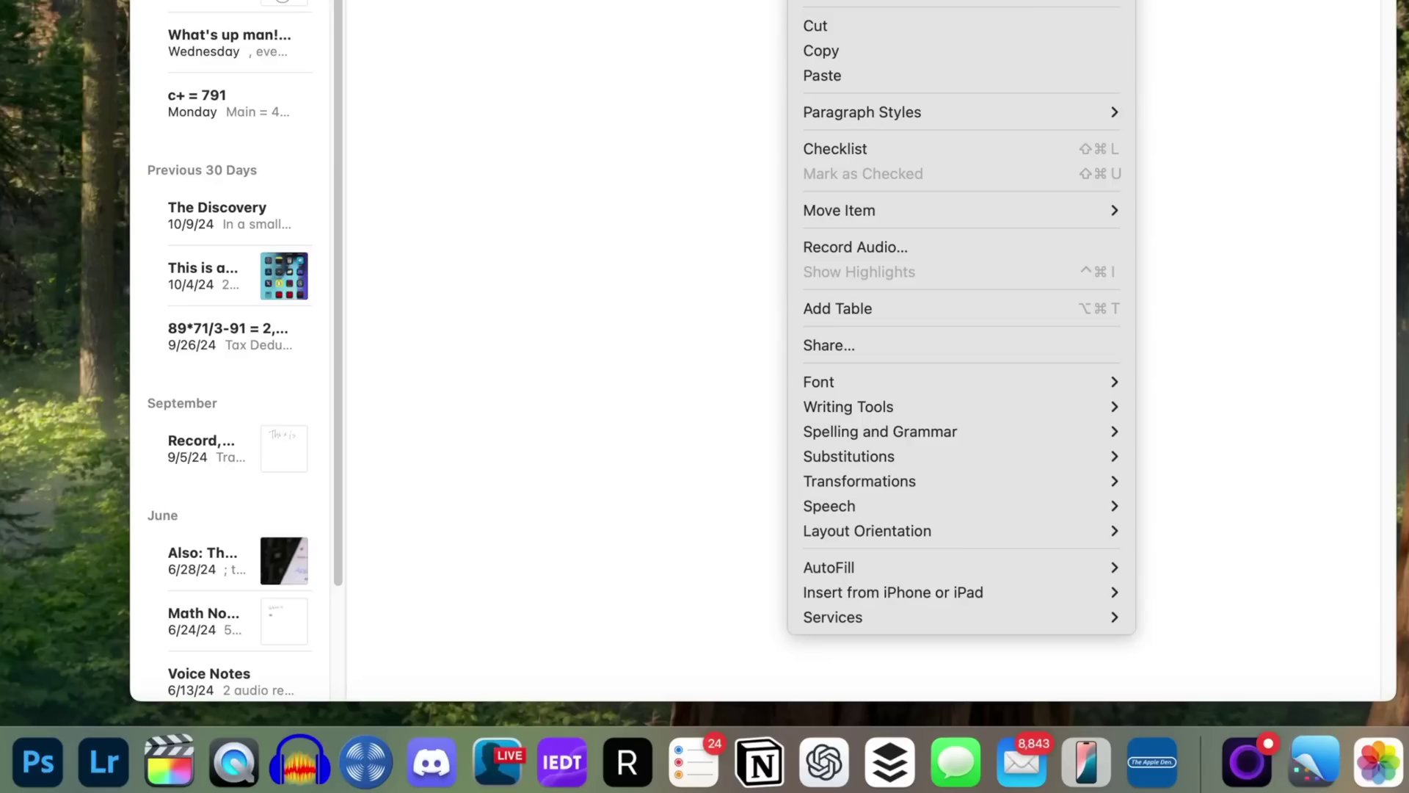
{"action": "mouse_move", "coordinate": [913, 408]}
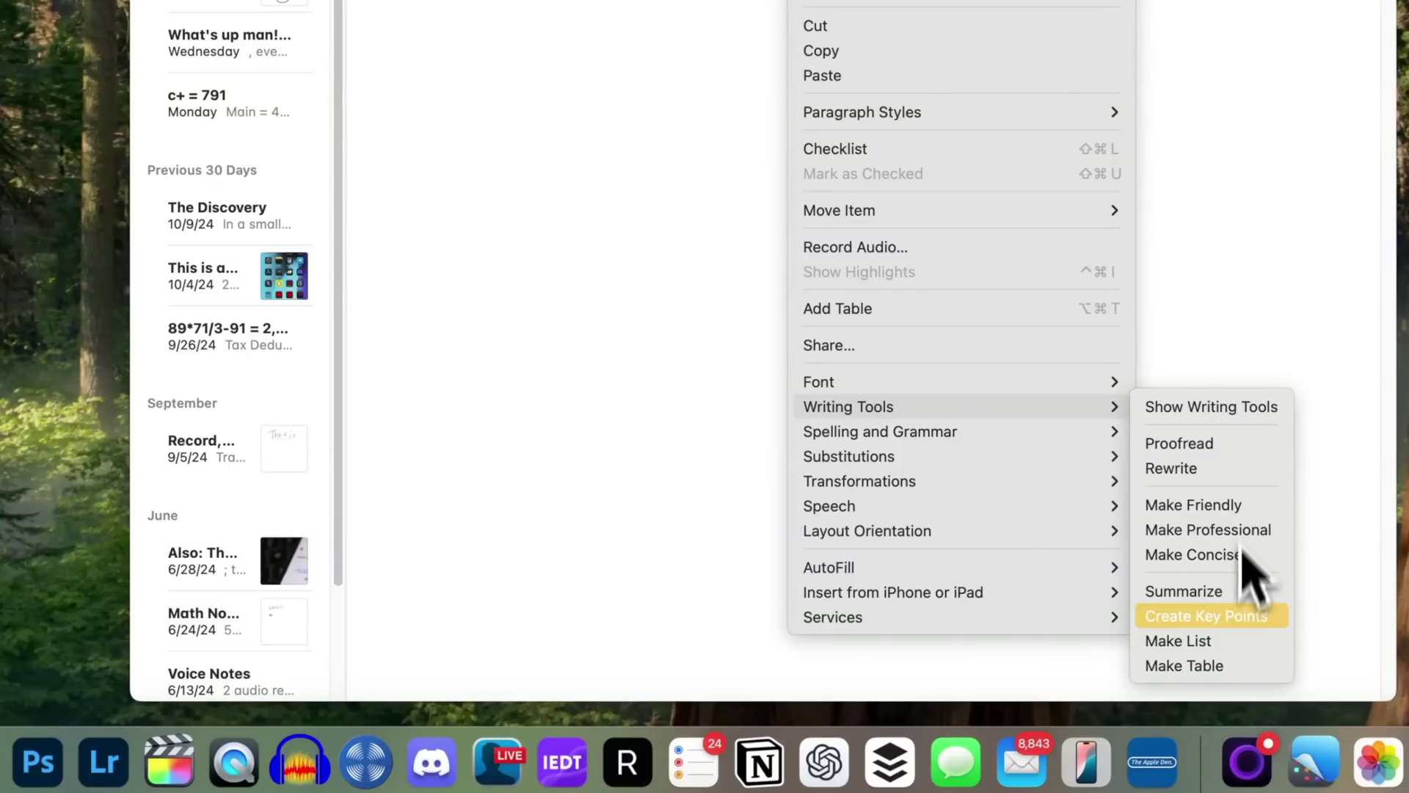
{"action": "left_click", "coordinate": [1210, 408]}
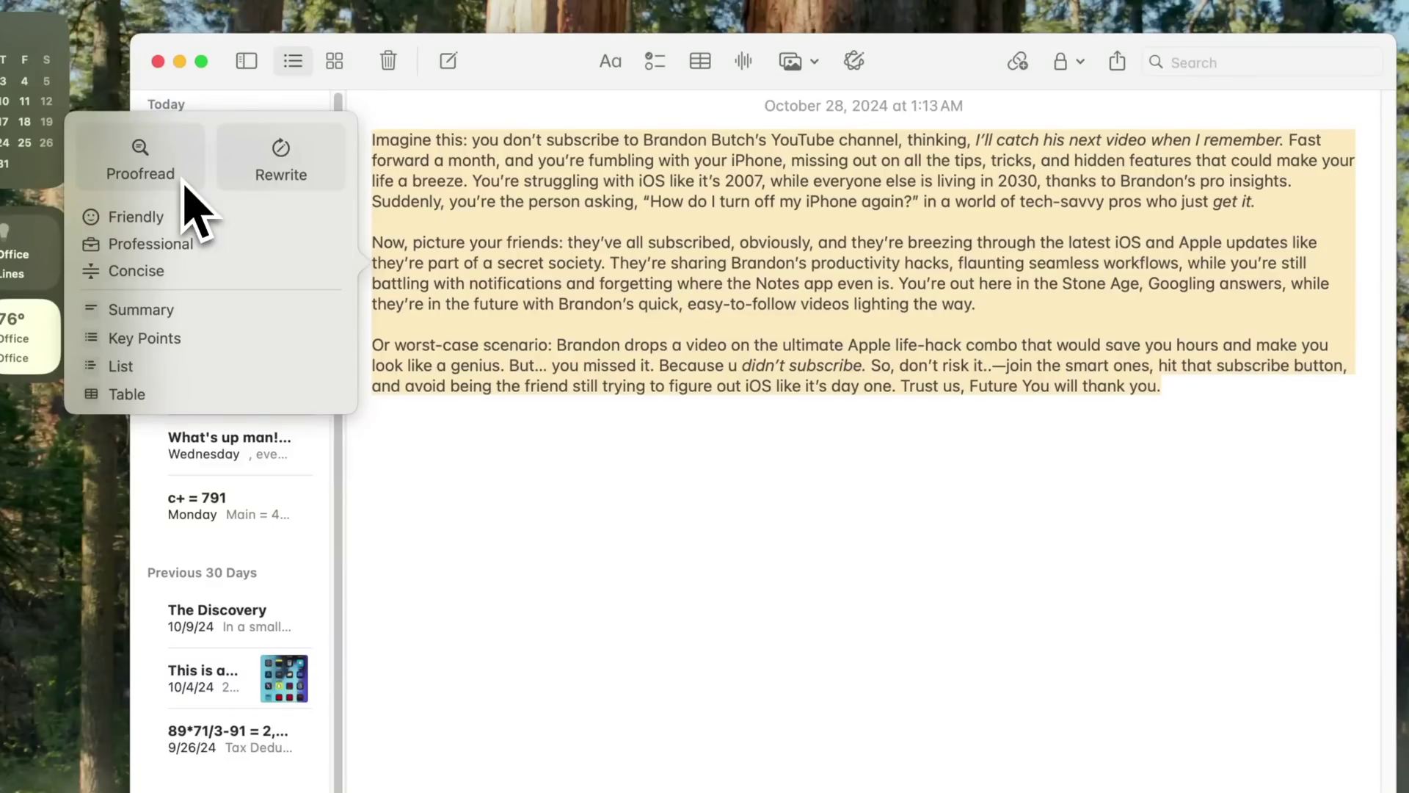
Step: Proofread the whole note, step through each suggestion, and undo the ellipsis fix
{"action": "left_click", "coordinate": [183, 186]}
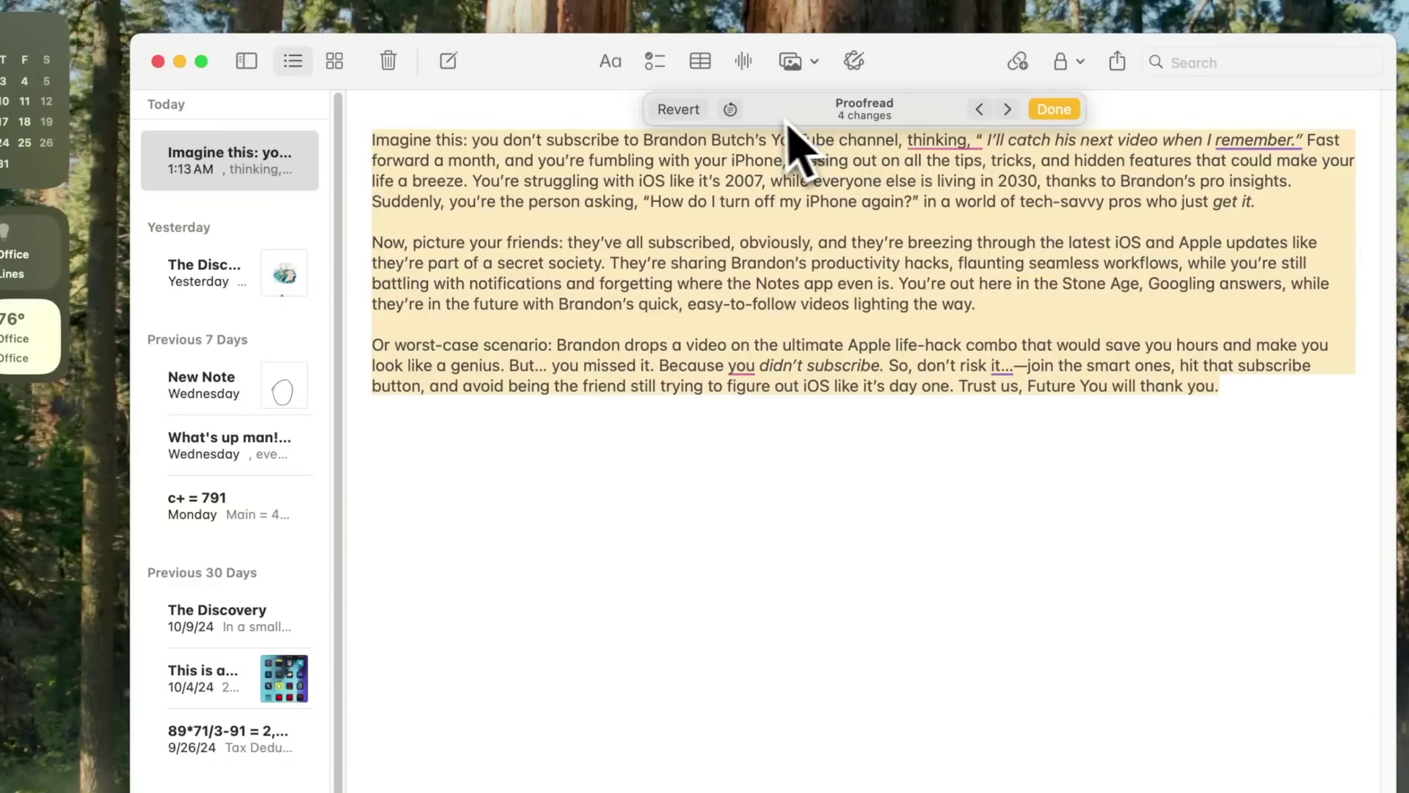
{"action": "mouse_move", "coordinate": [736, 121]}
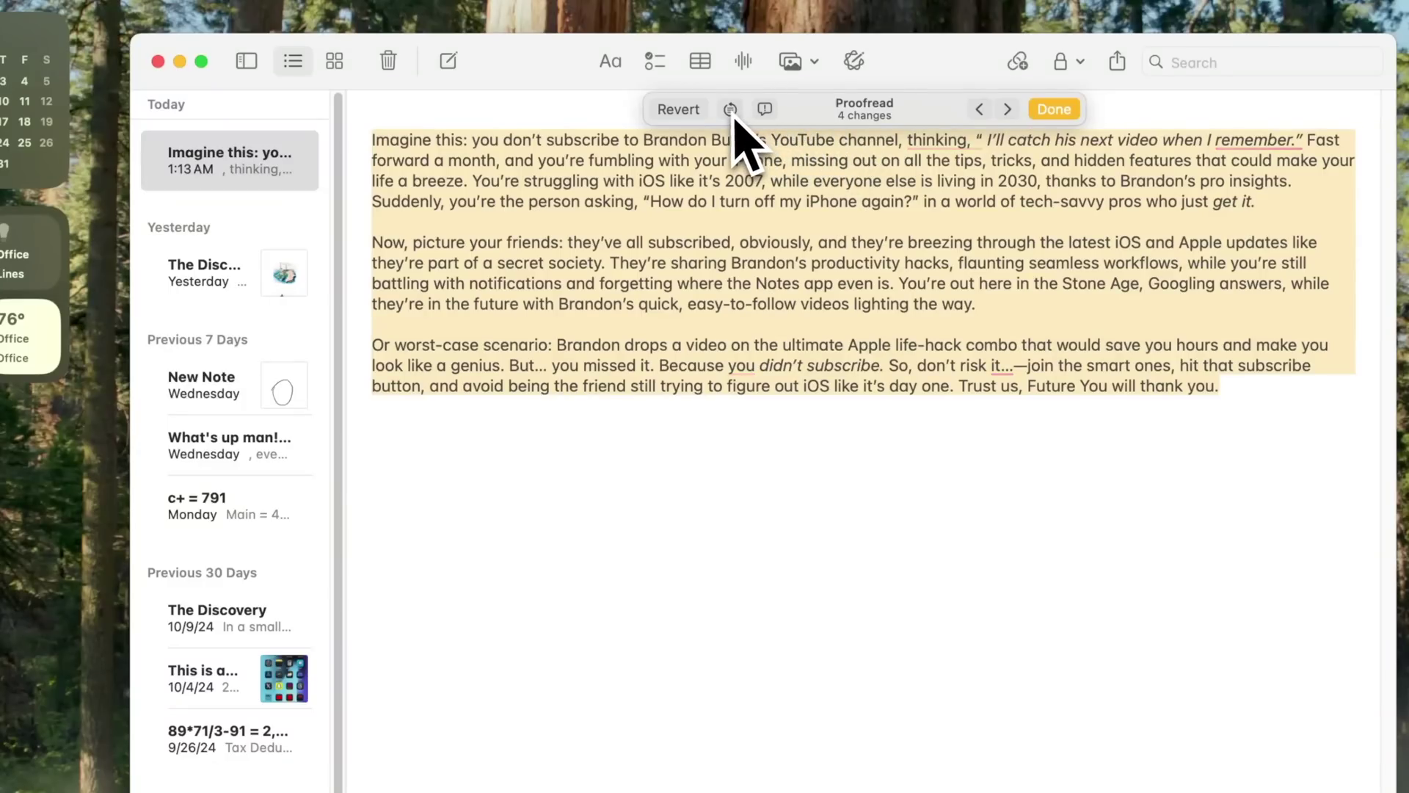
{"action": "left_click", "coordinate": [1007, 111]}
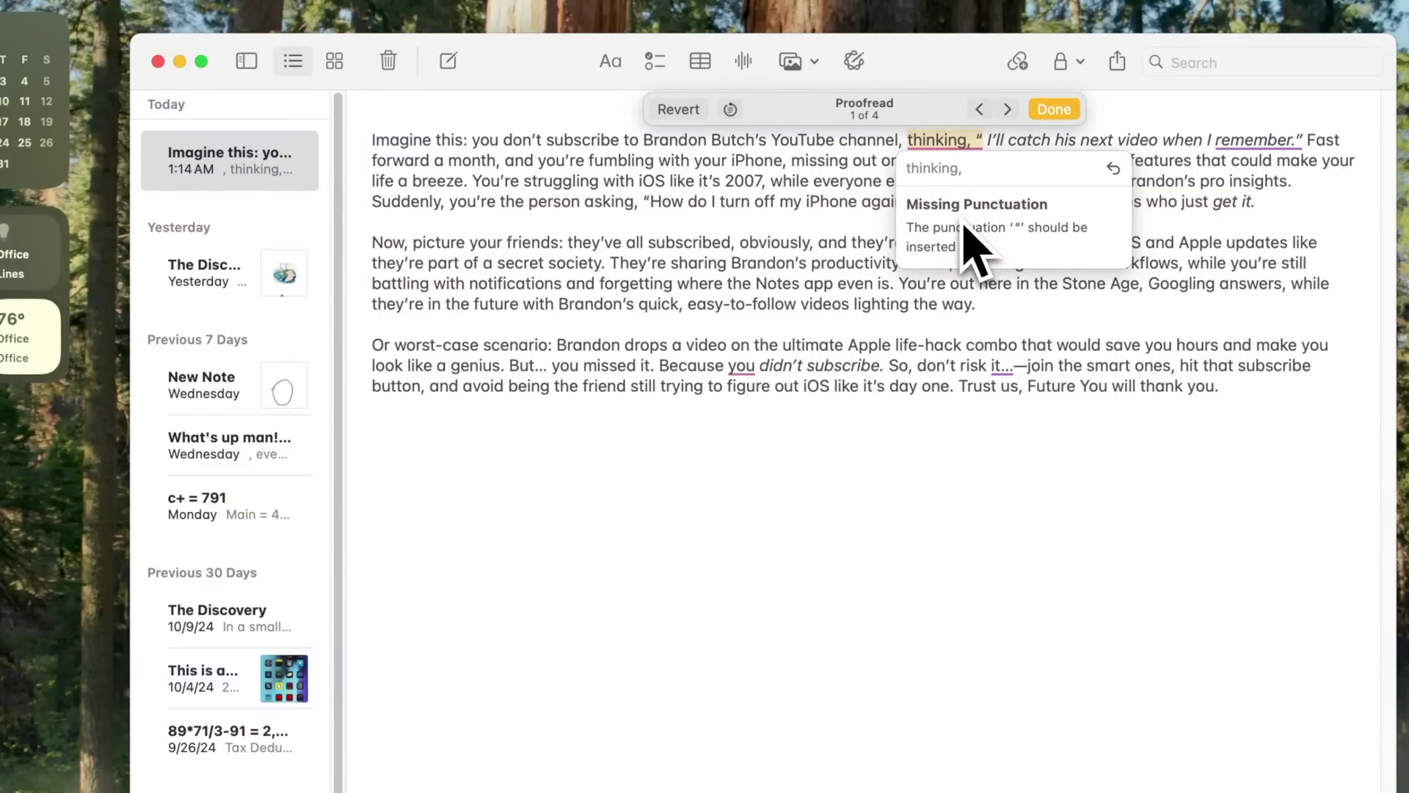
{"action": "left_click", "coordinate": [1008, 111]}
{"action": "left_click", "coordinate": [1008, 110]}
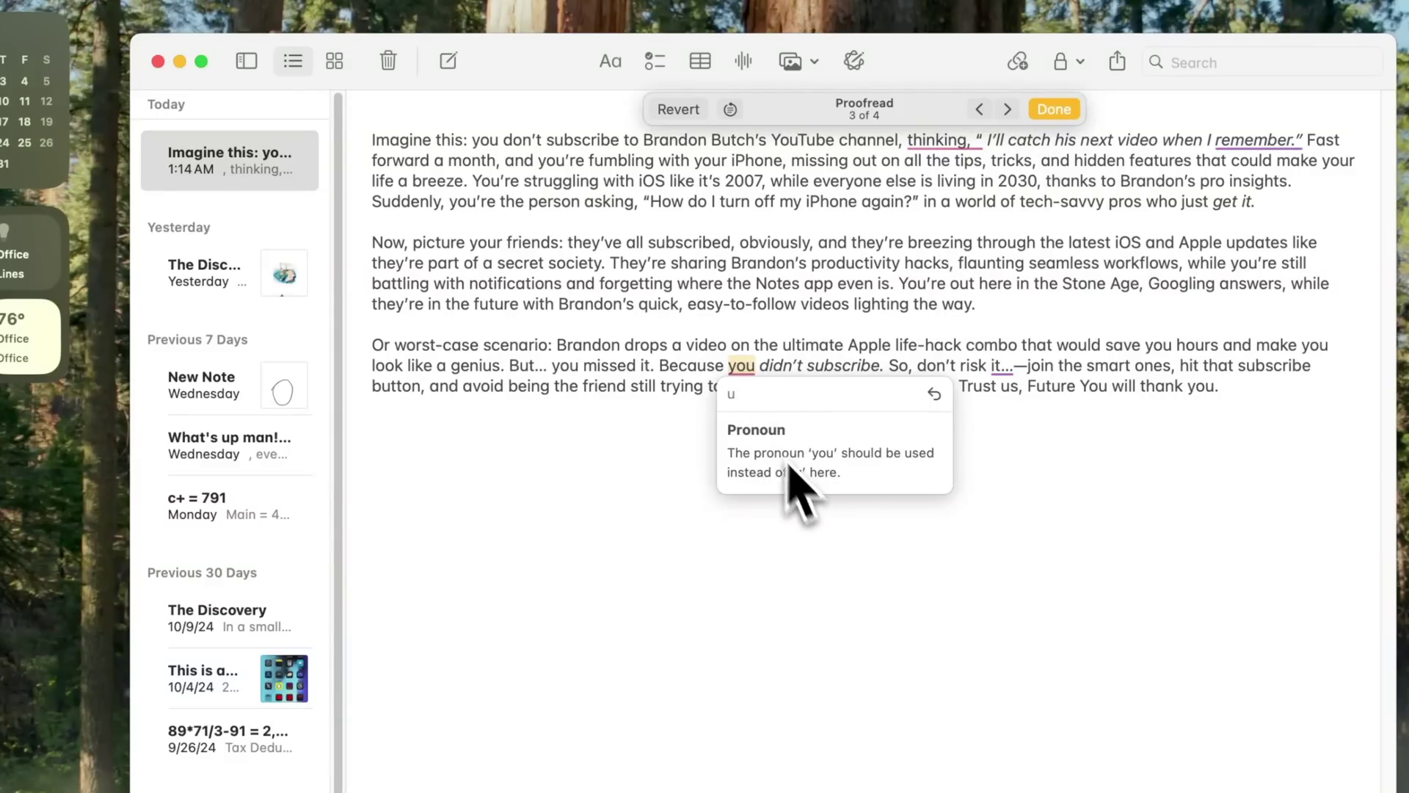
{"action": "left_click", "coordinate": [1008, 110]}
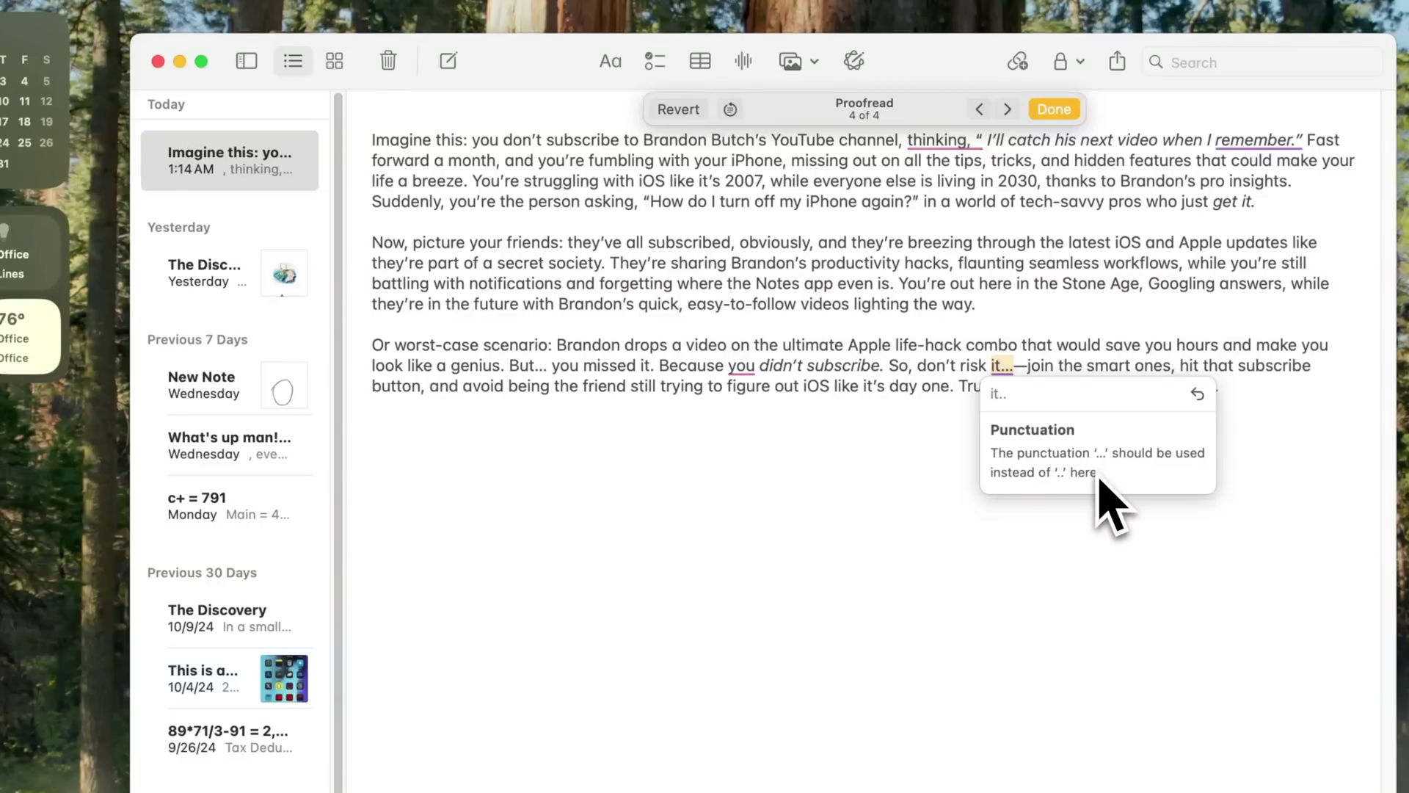
{"action": "left_click", "coordinate": [1197, 395]}
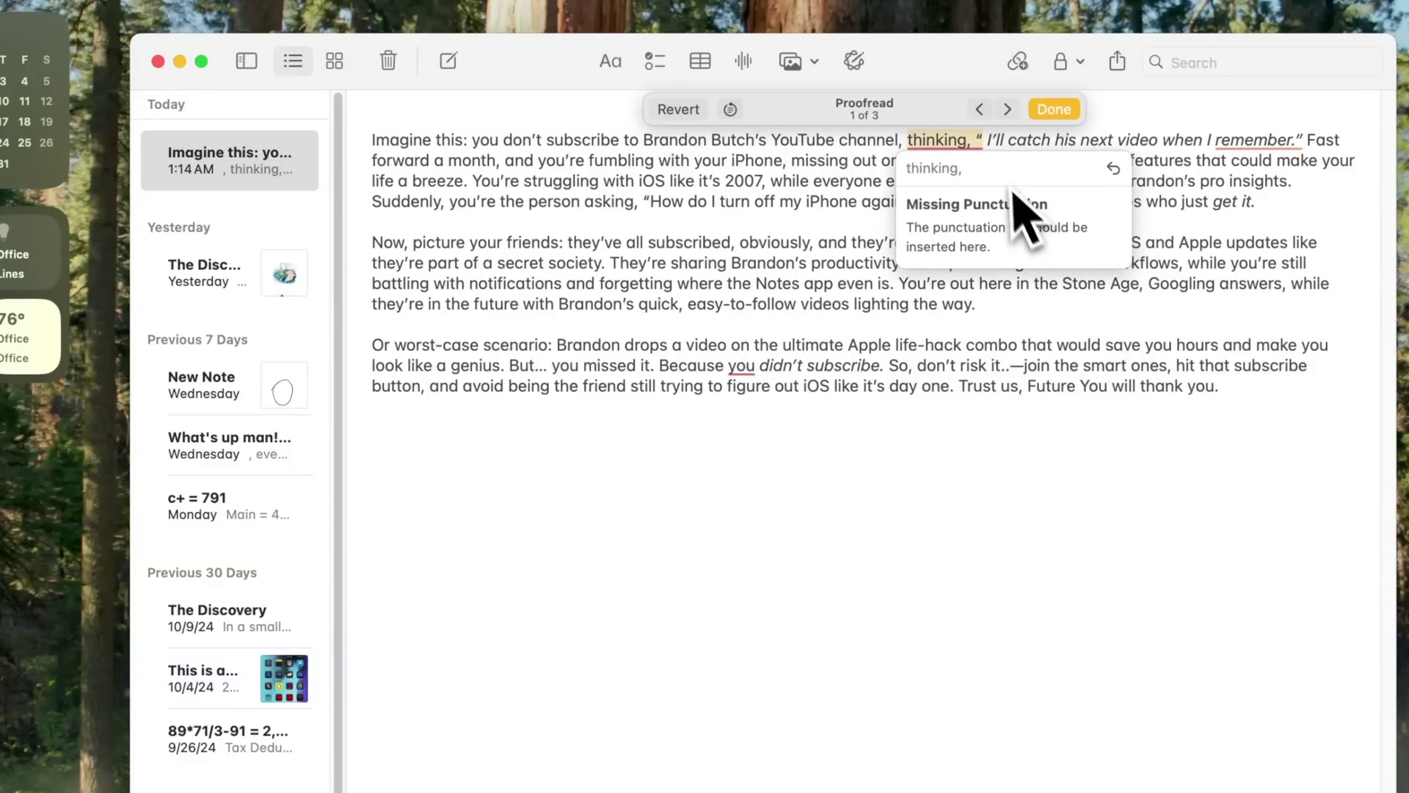
Step: Toggle between proofread and original note text, then select the M4 Macs article paragraphs
{"action": "left_click", "coordinate": [730, 110]}
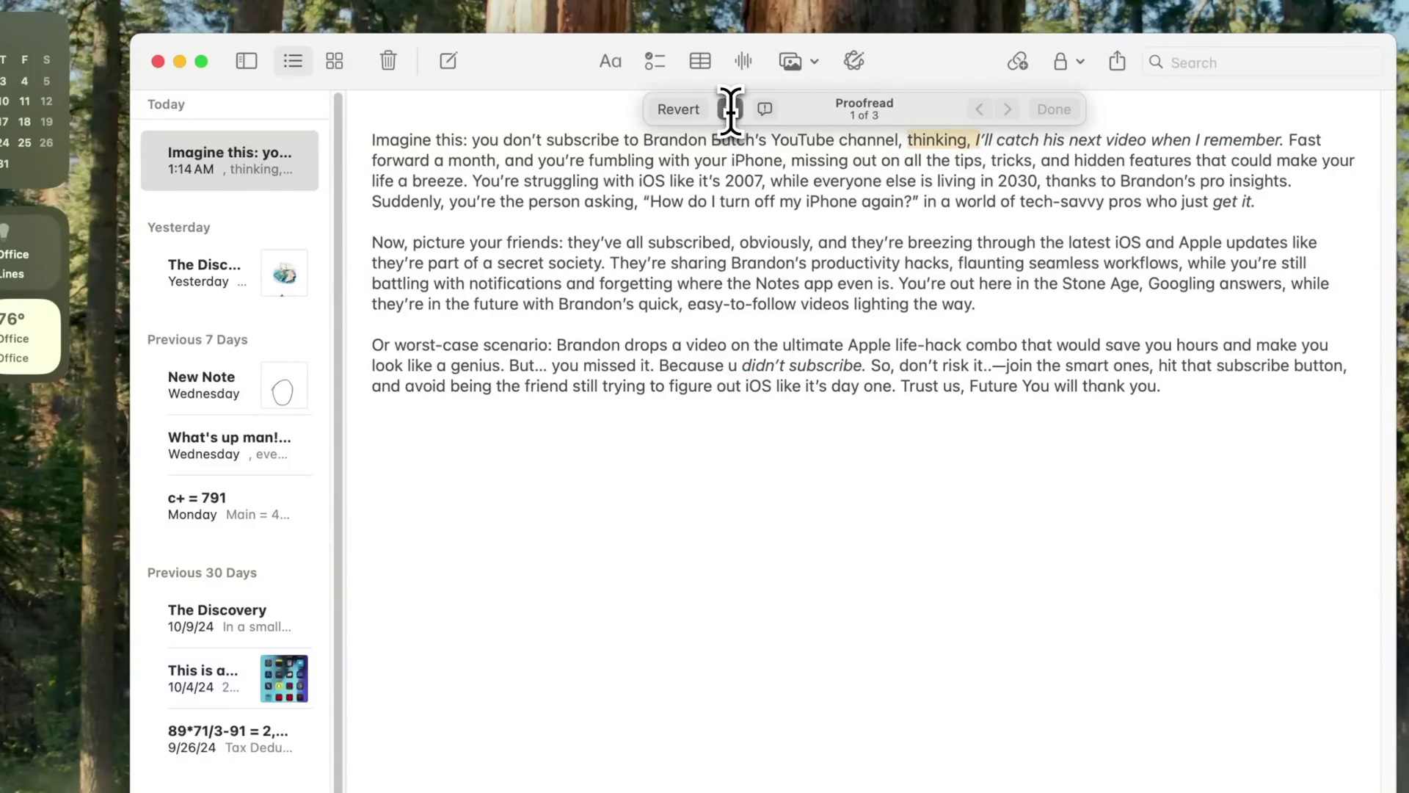
{"action": "left_click", "coordinate": [730, 109]}
{"action": "left_click", "coordinate": [730, 109]}
{"action": "left_click", "coordinate": [730, 109]}
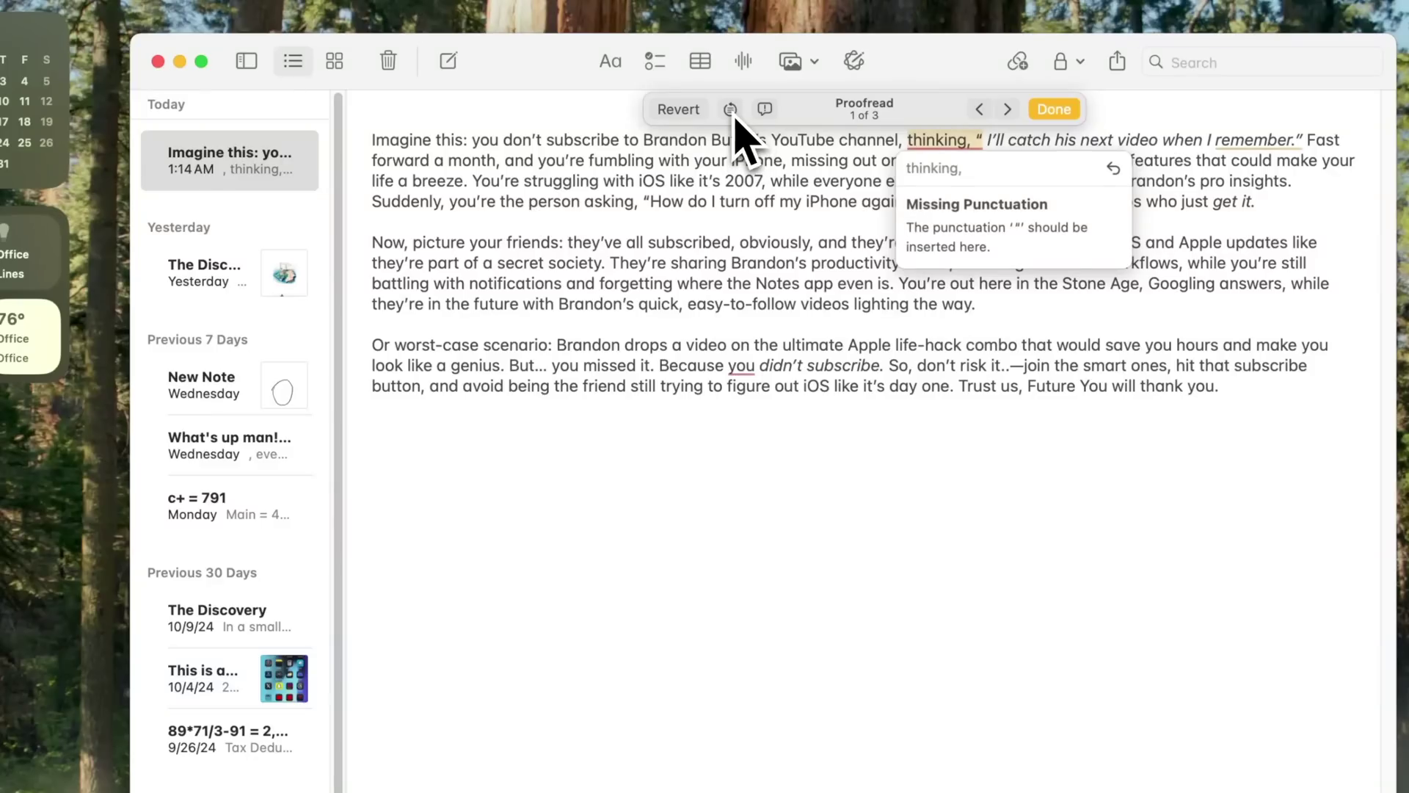
{"action": "left_click", "coordinate": [730, 109]}
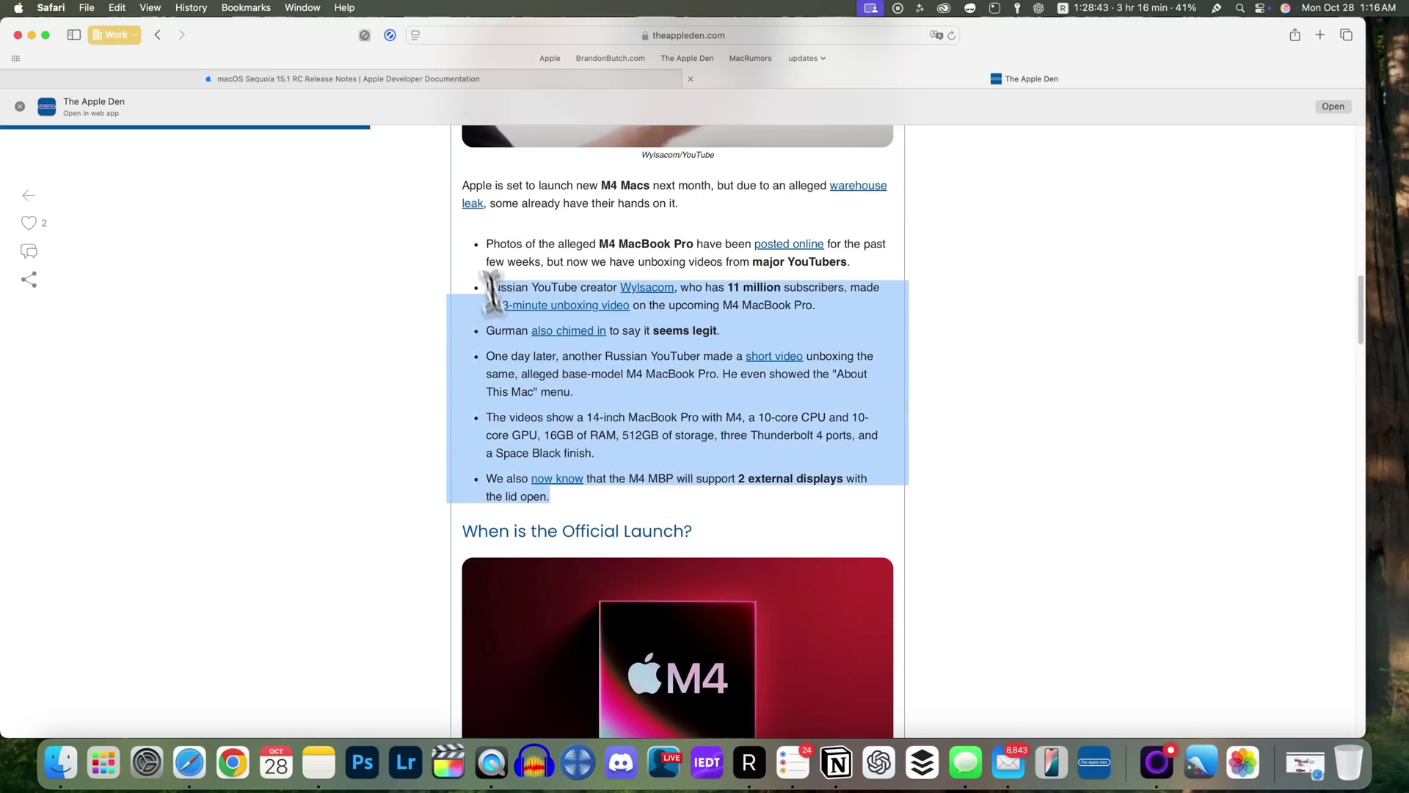
{"action": "left_click_drag", "start_coordinate": [466, 280], "coordinate": [465, 173]}
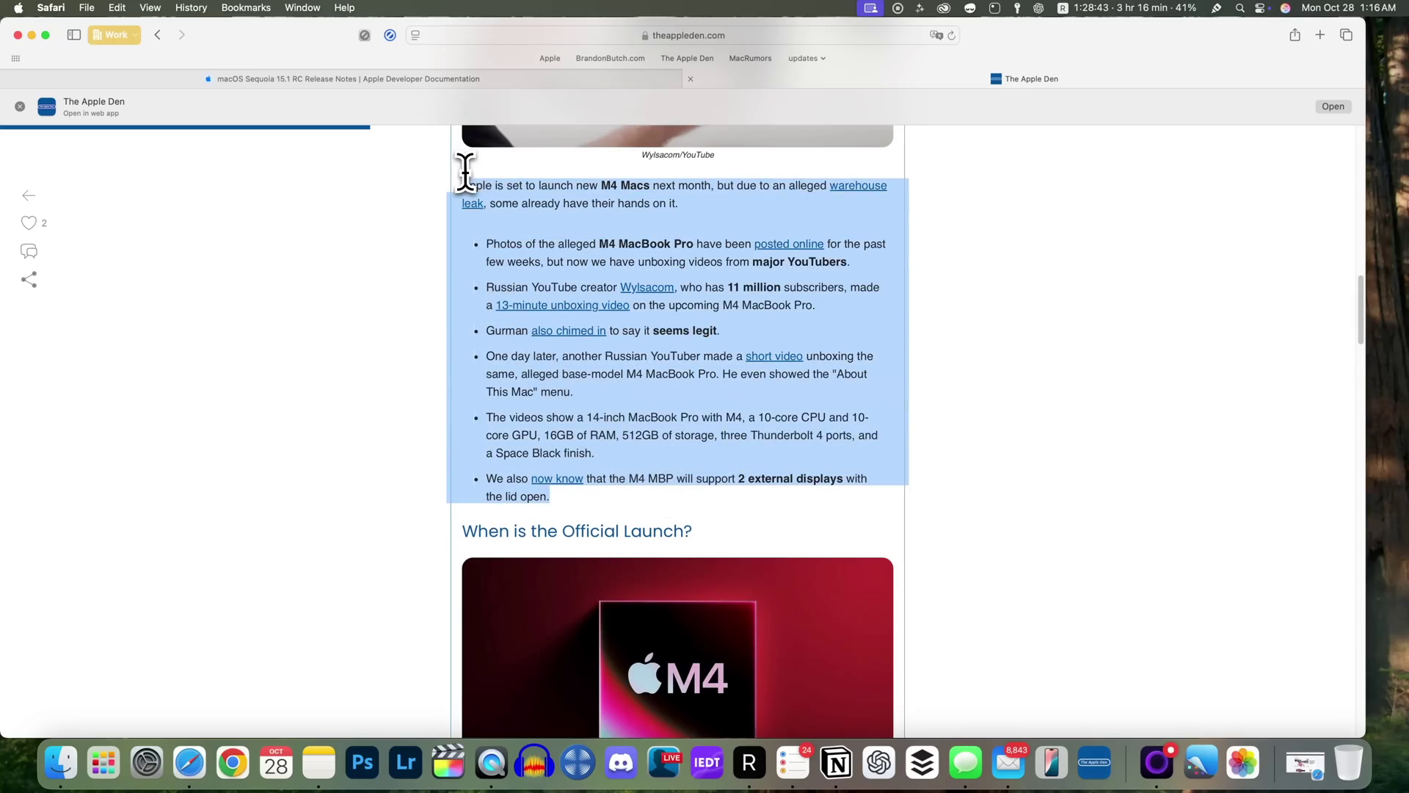
Step: Proofread the selected M4 Macs article paragraphs with Writing Tools
{"action": "right_click", "coordinate": [528, 190]}
{"action": "mouse_move", "coordinate": [611, 323]}
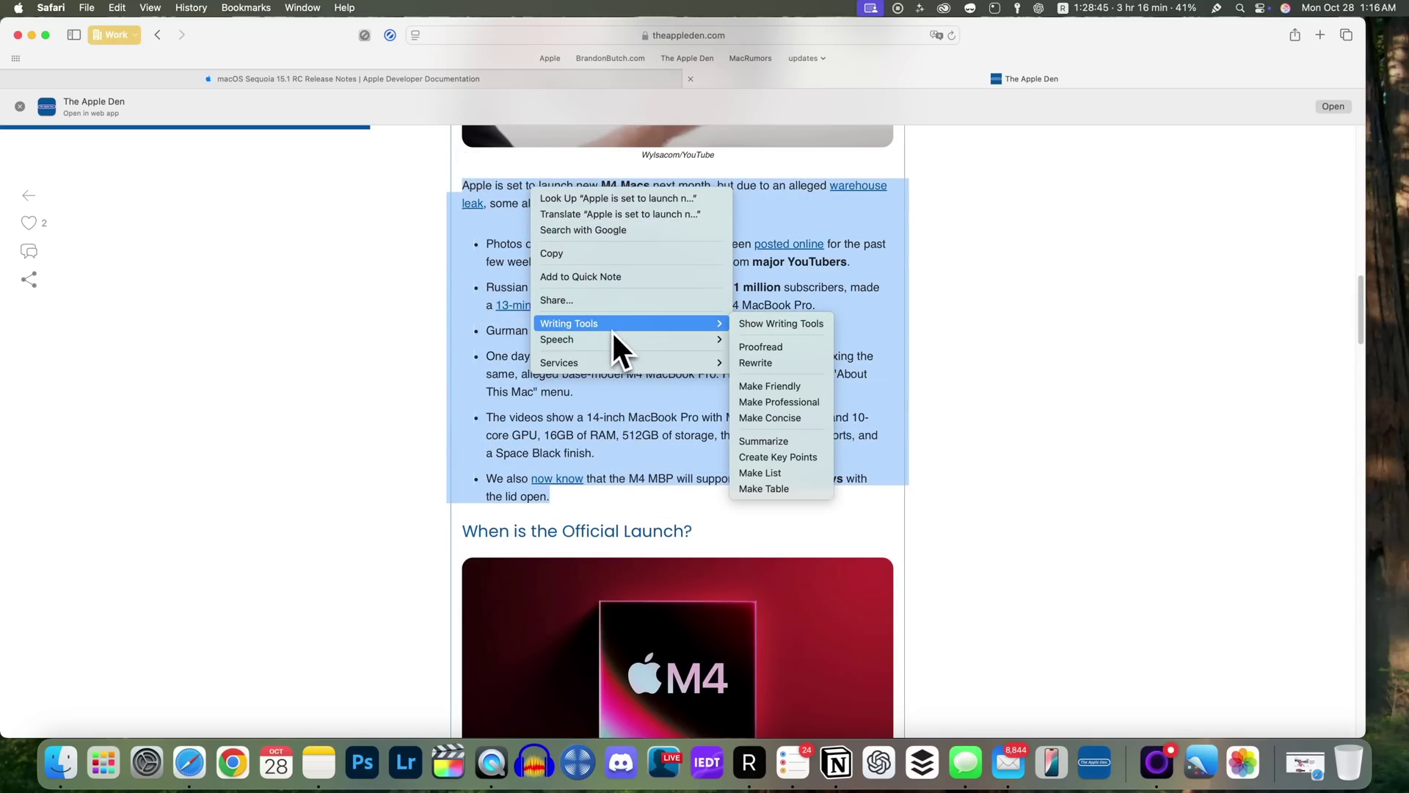
{"action": "left_click", "coordinate": [776, 348]}
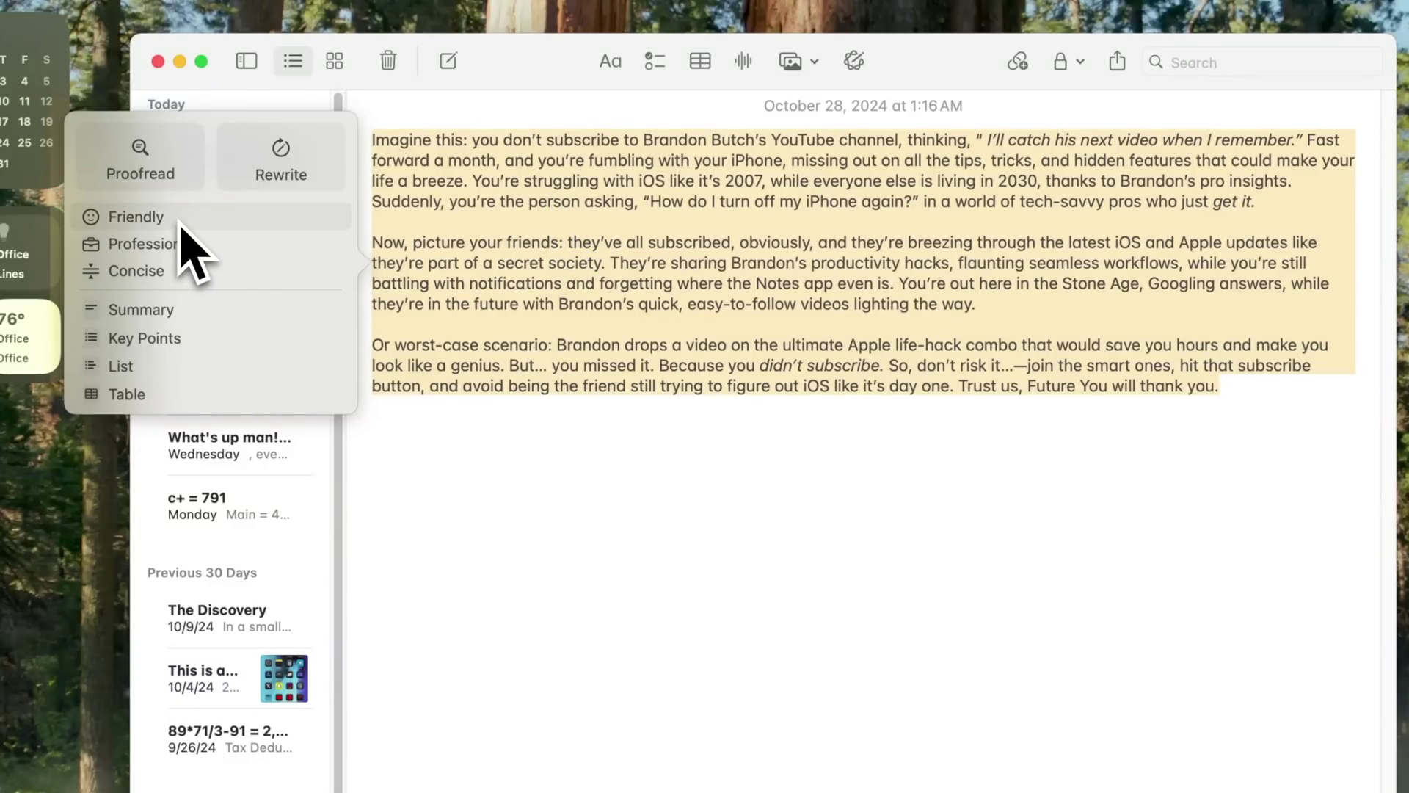
Step: Dismiss Writing Tools without changing the note
{"action": "left_click", "coordinate": [552, 519]}
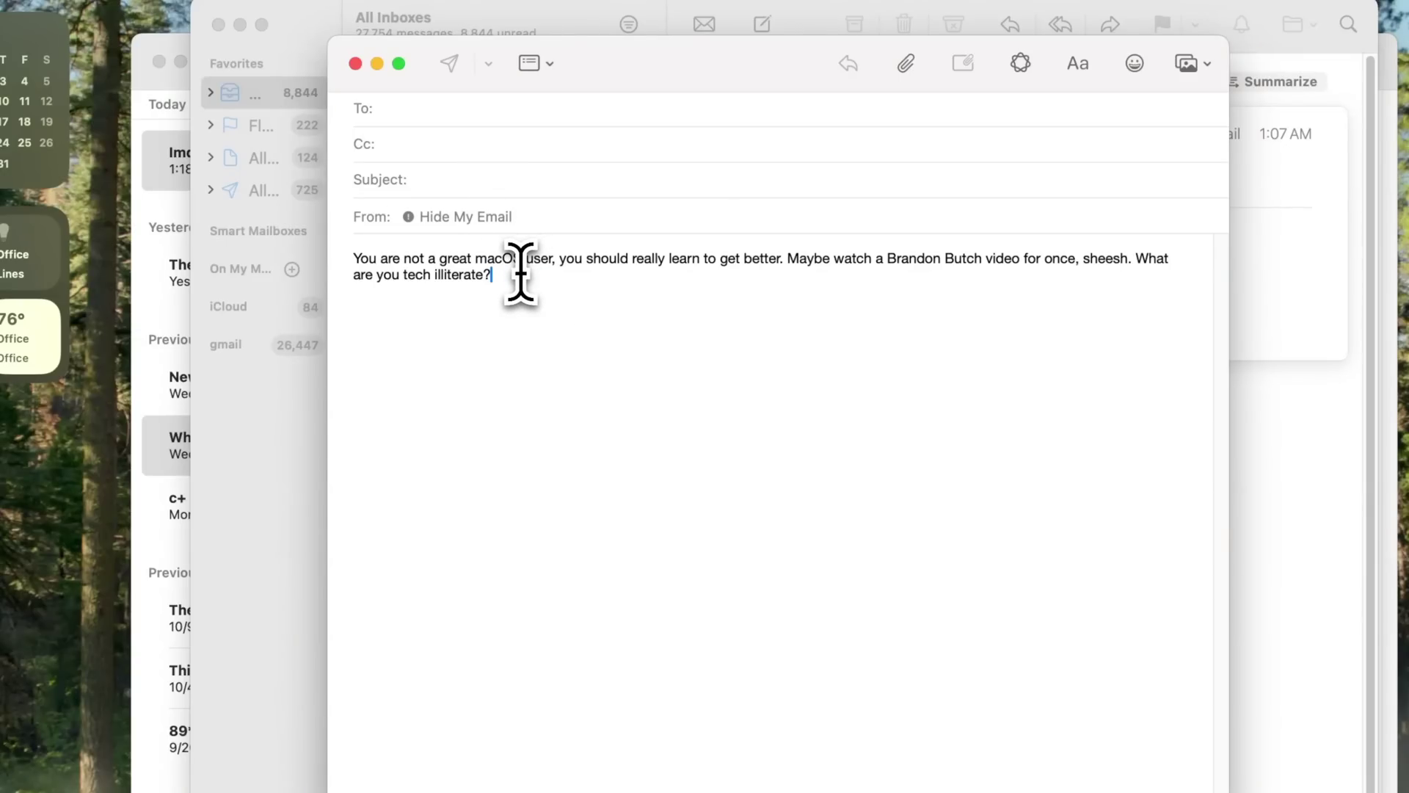
{"action": "key", "text": "super+a"}
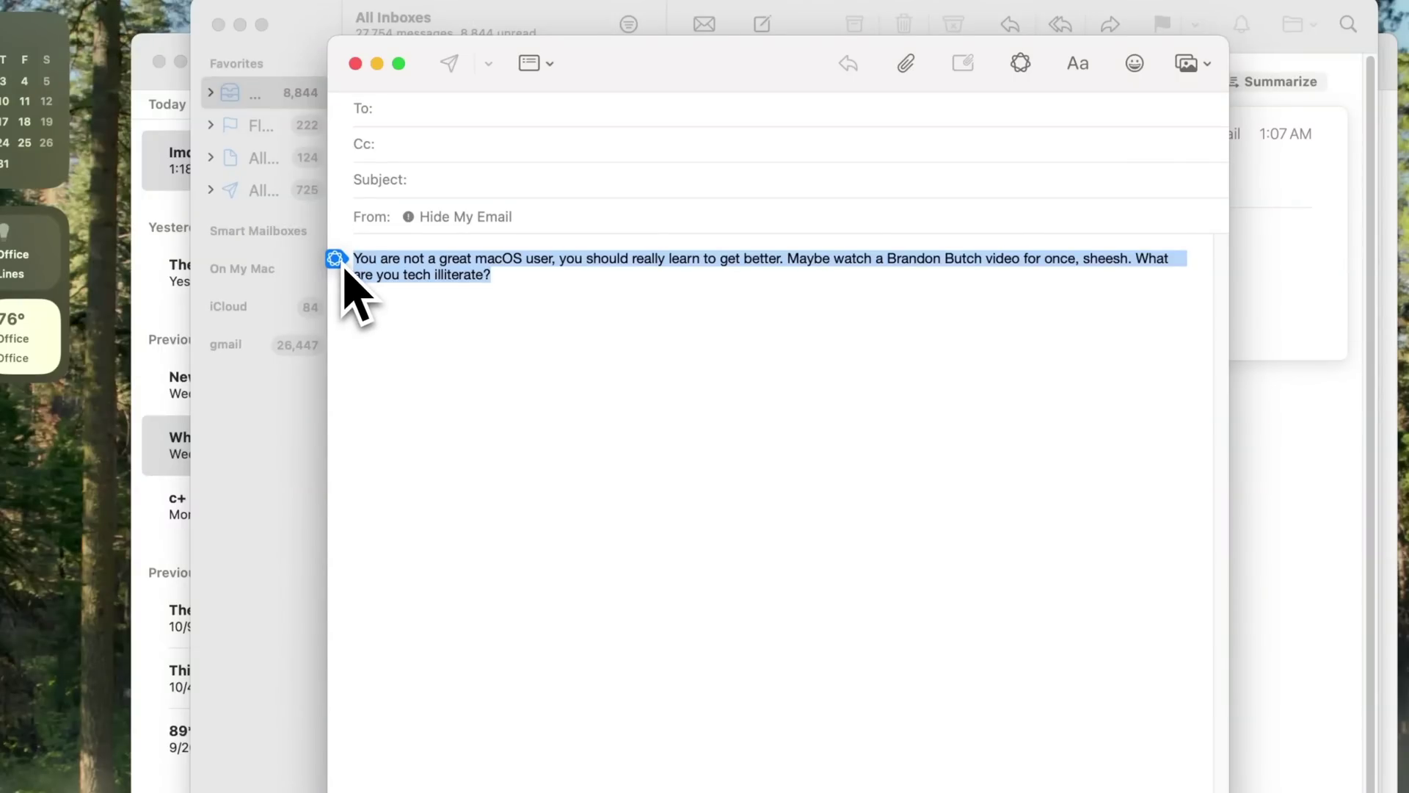
{"action": "left_click", "coordinate": [335, 258]}
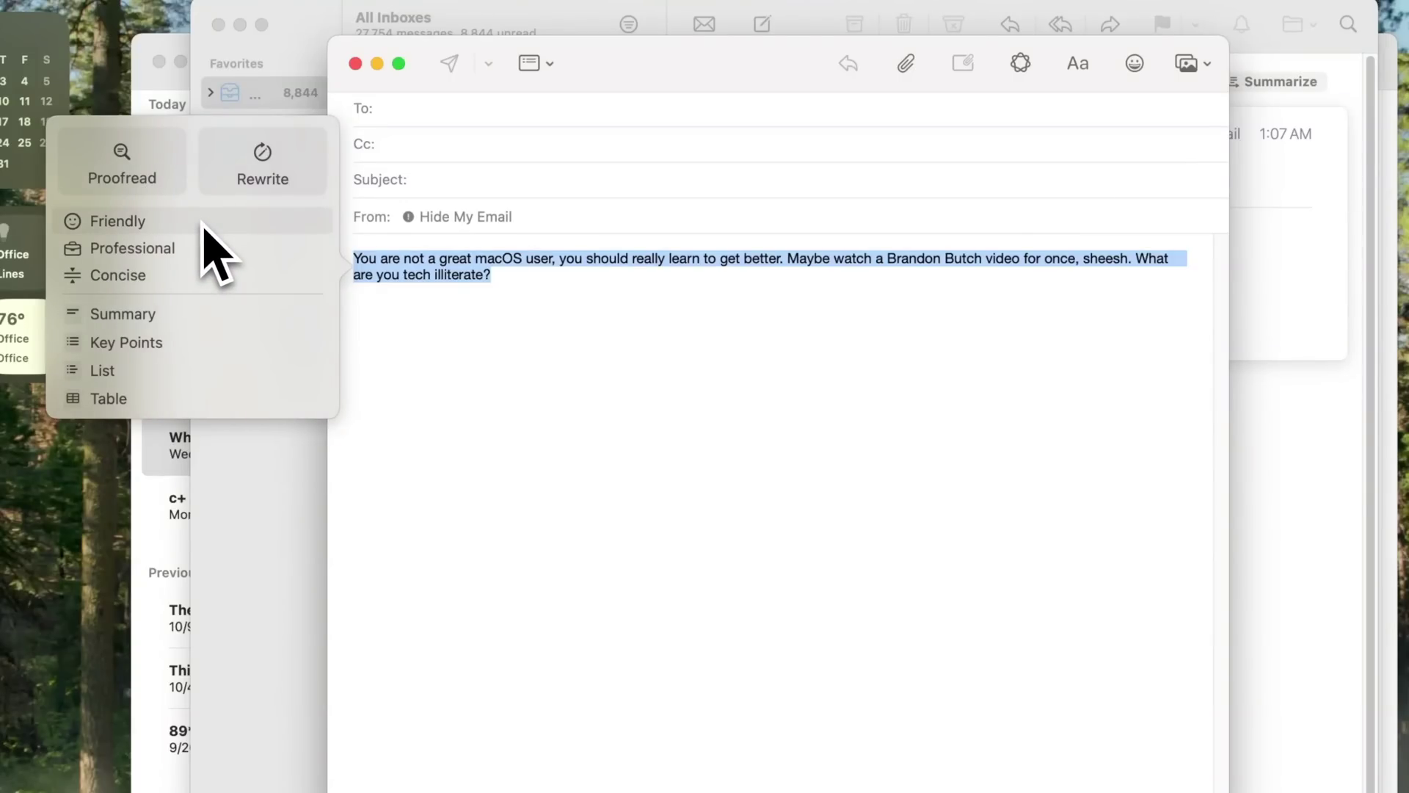
{"action": "left_click", "coordinate": [204, 224]}
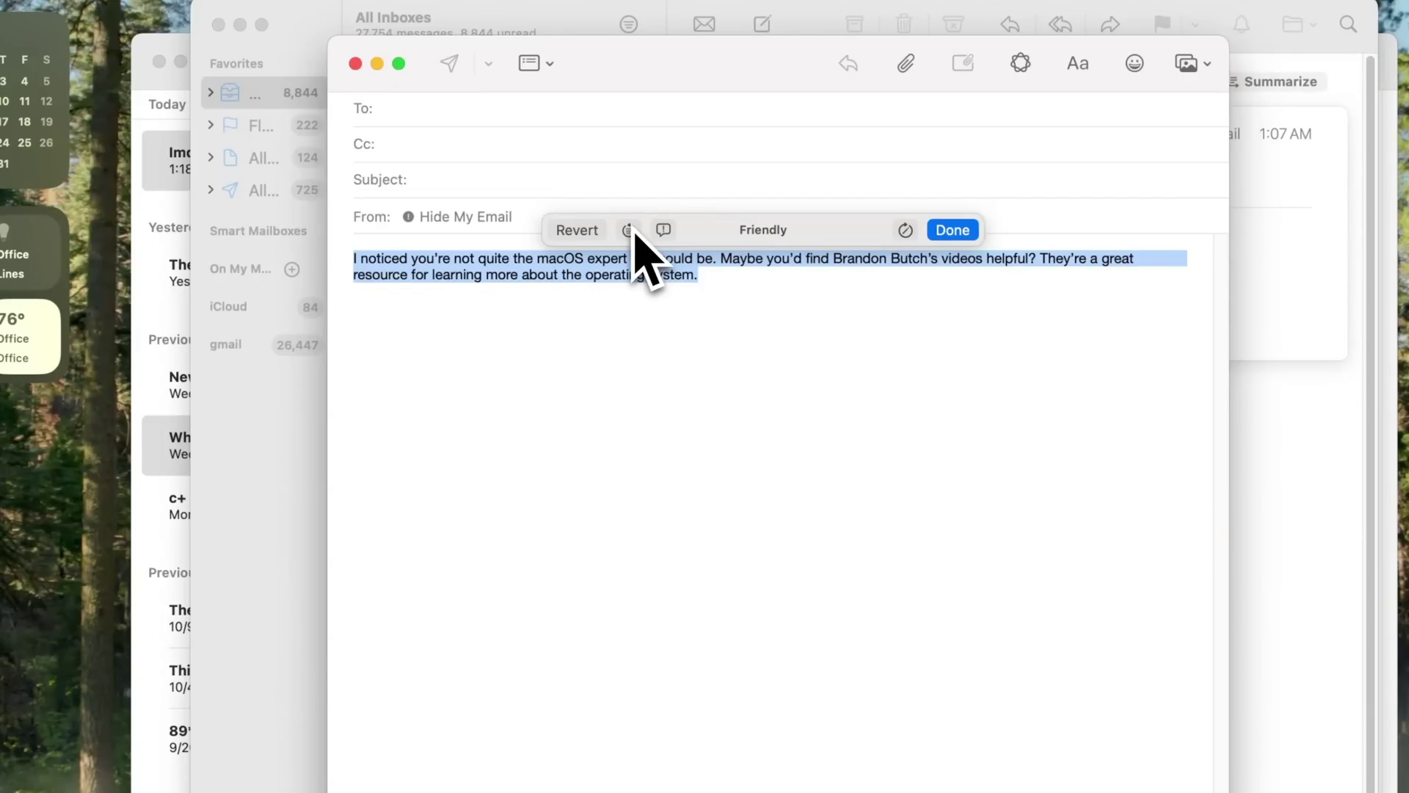
{"action": "left_click", "coordinate": [907, 232]}
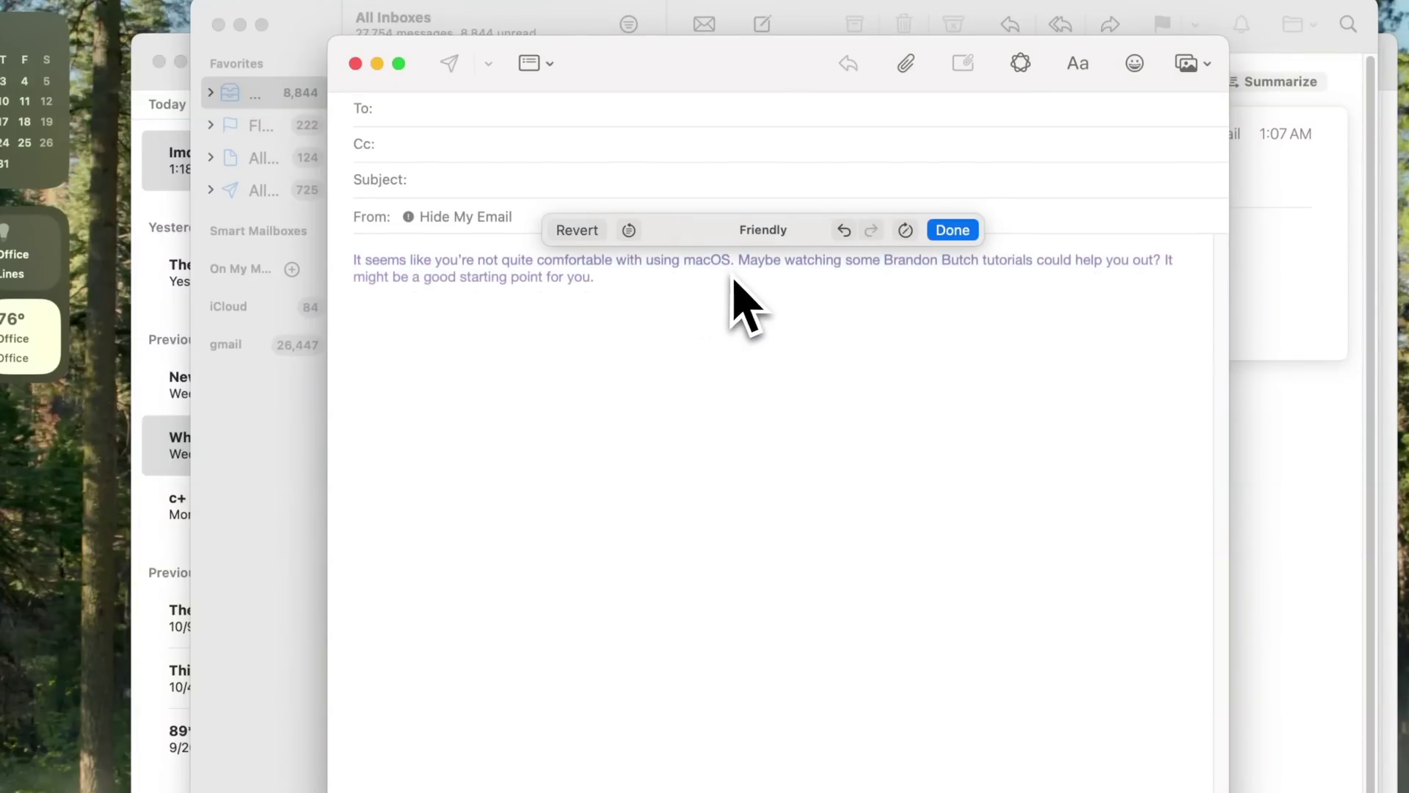
{"action": "left_click", "coordinate": [850, 235]}
{"action": "left_click", "coordinate": [869, 234]}
{"action": "left_click", "coordinate": [850, 235]}
{"action": "left_click", "coordinate": [871, 235]}
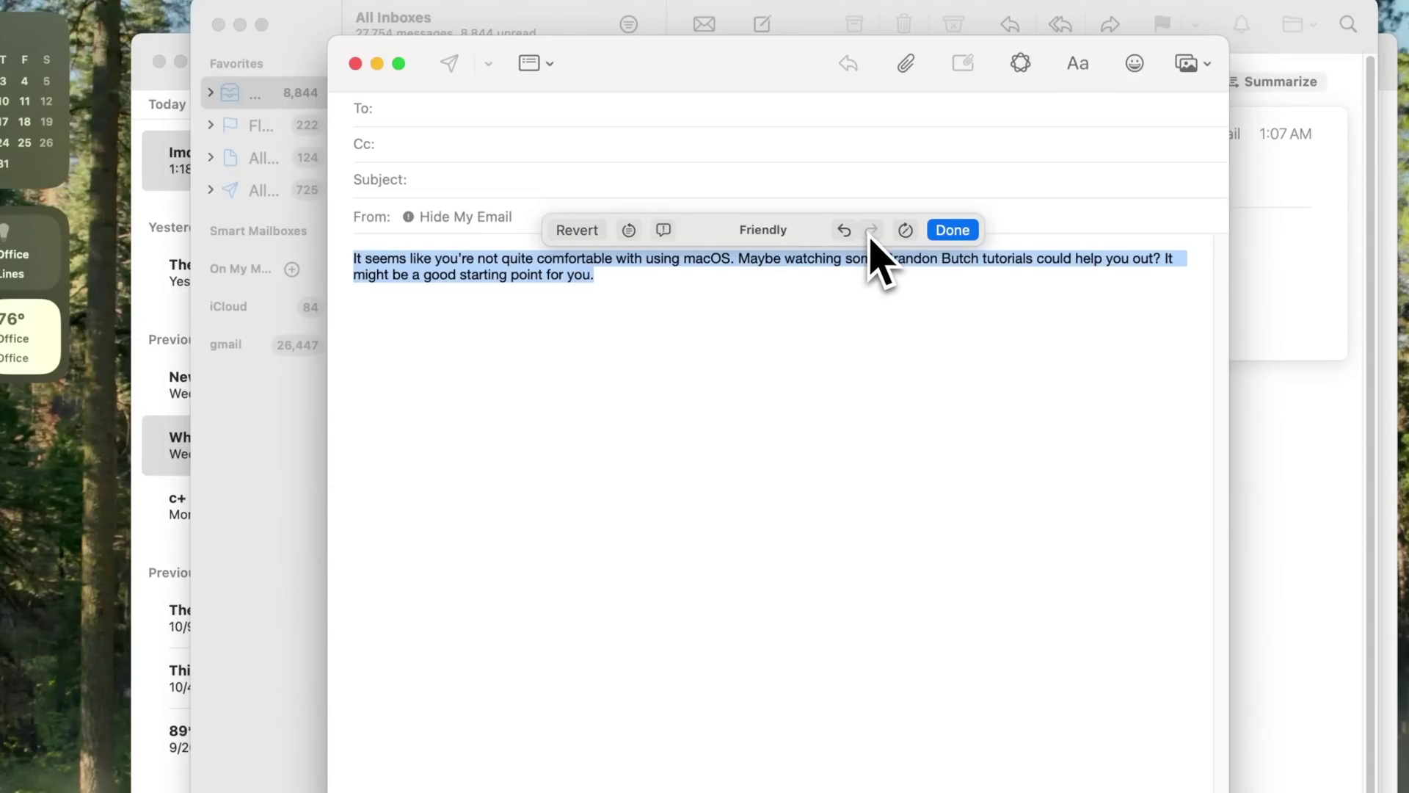
{"action": "left_click", "coordinate": [845, 231]}
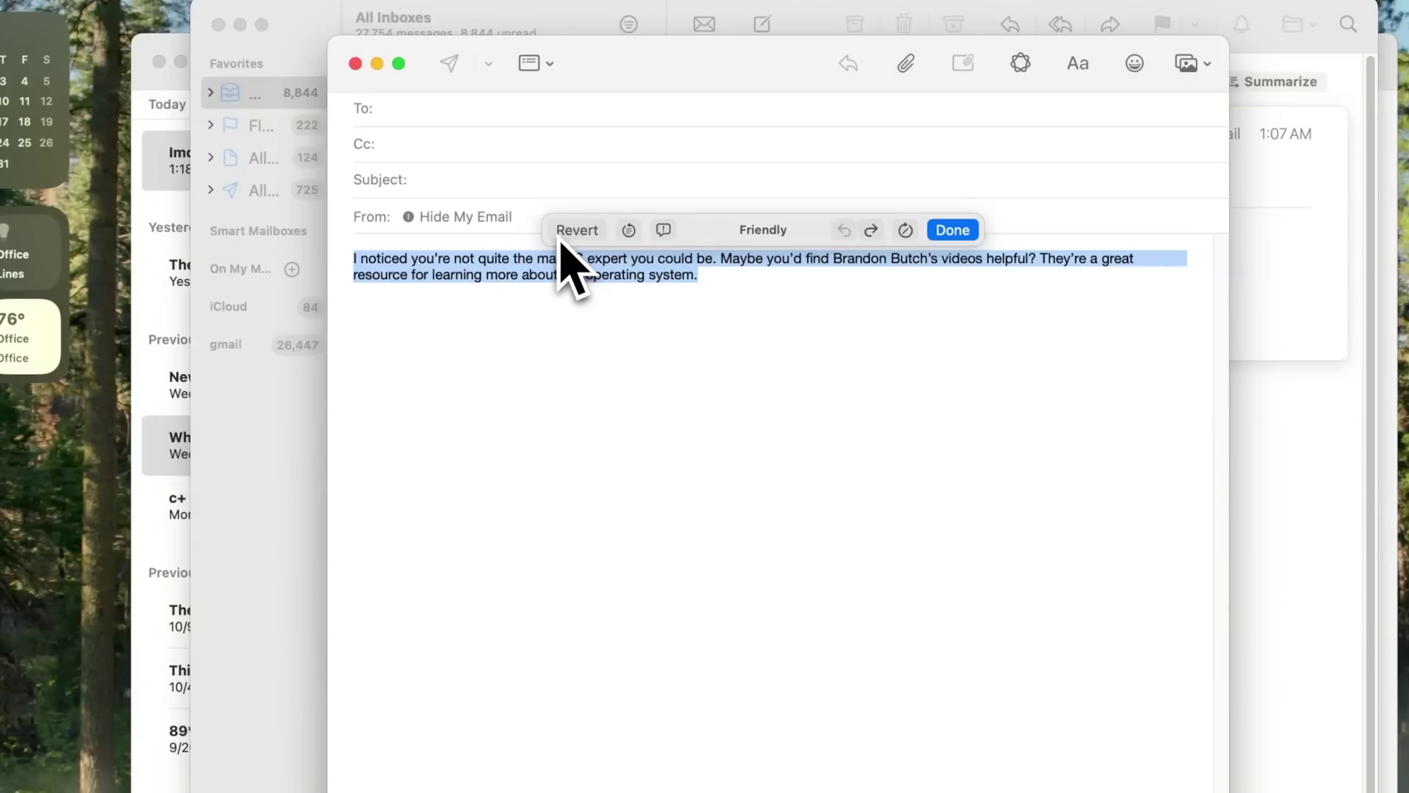
{"action": "left_click", "coordinate": [573, 236]}
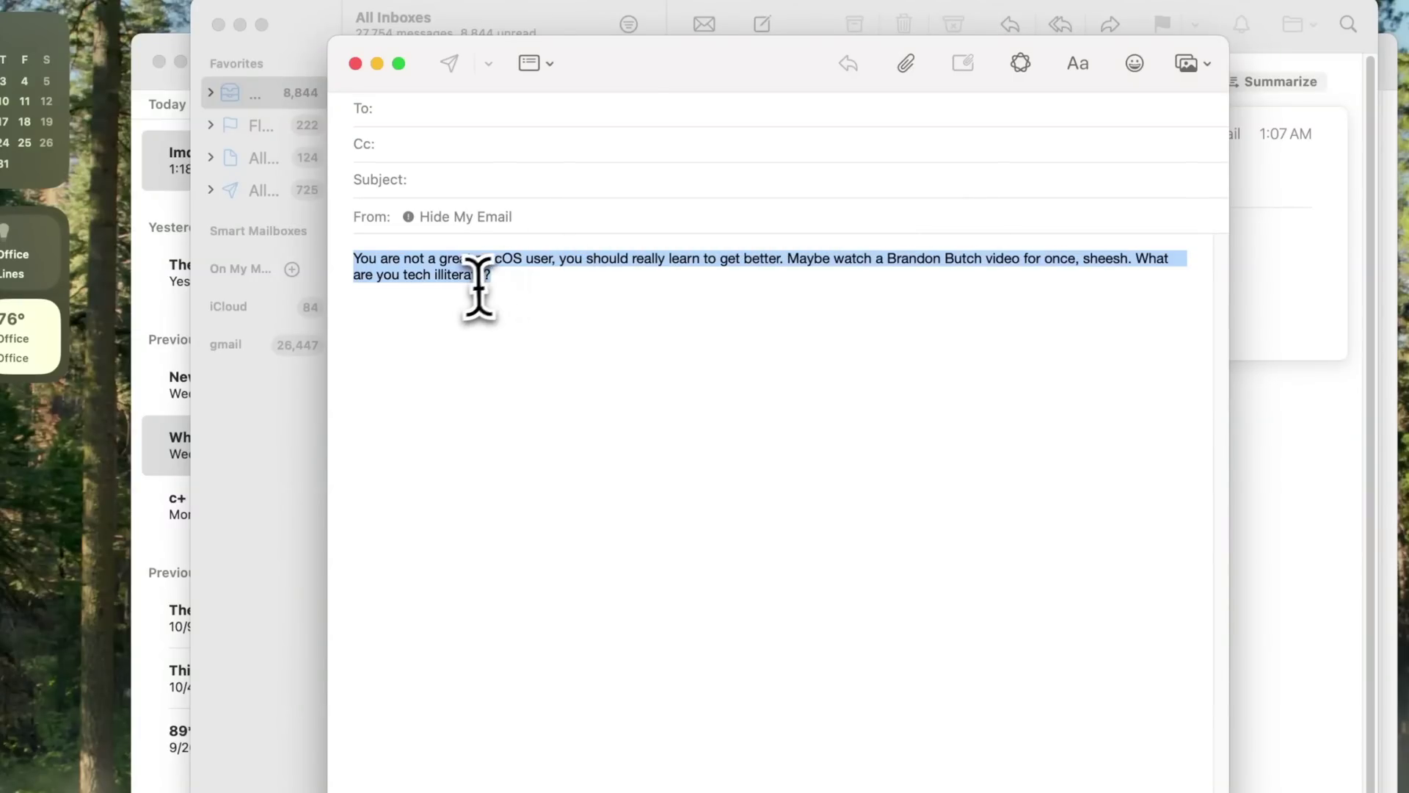
{"action": "left_click", "coordinate": [600, 293]}
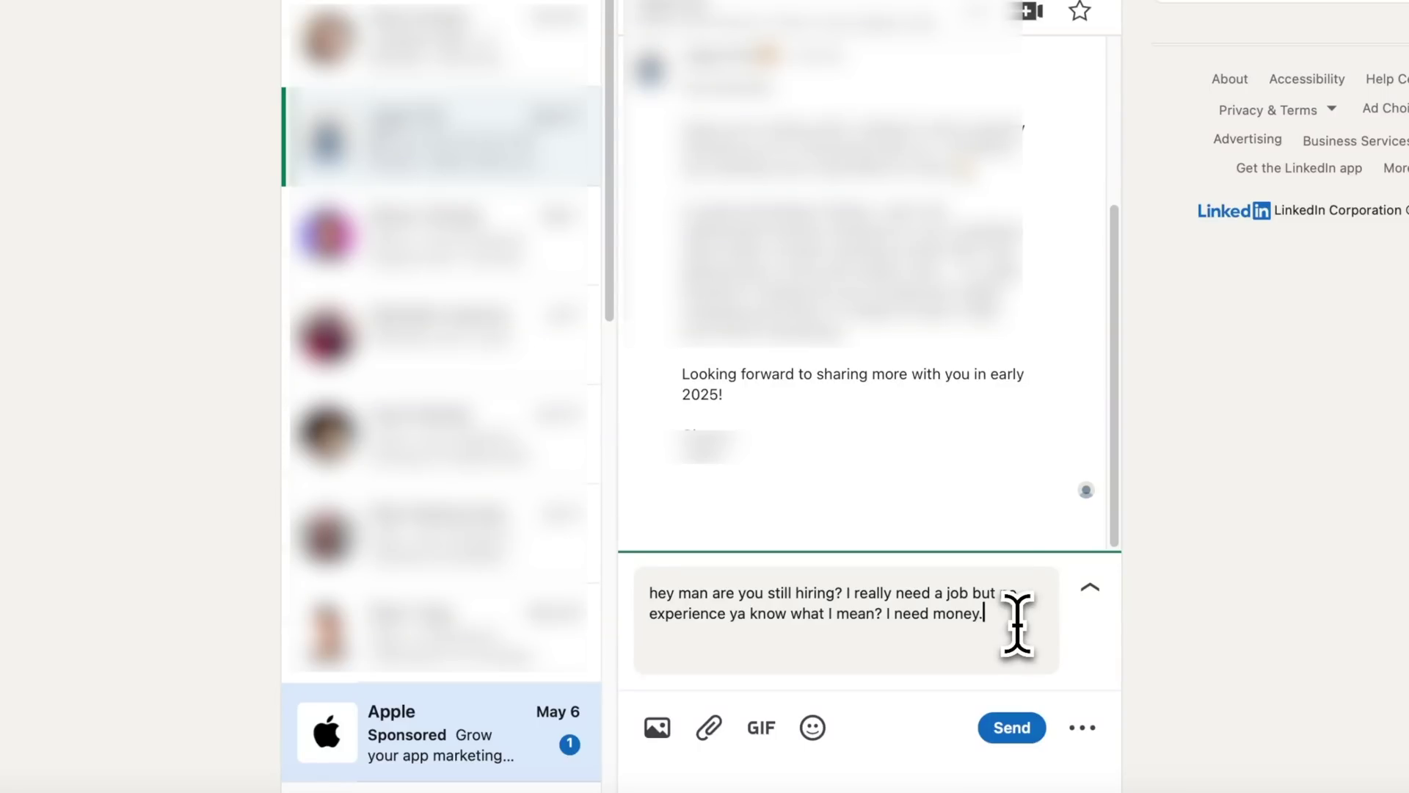
Step: Rewrite the whole LinkedIn draft with Make Professional and replace the original text
{"action": "left_click_drag", "start_coordinate": [1017, 624], "coordinate": [667, 588]}
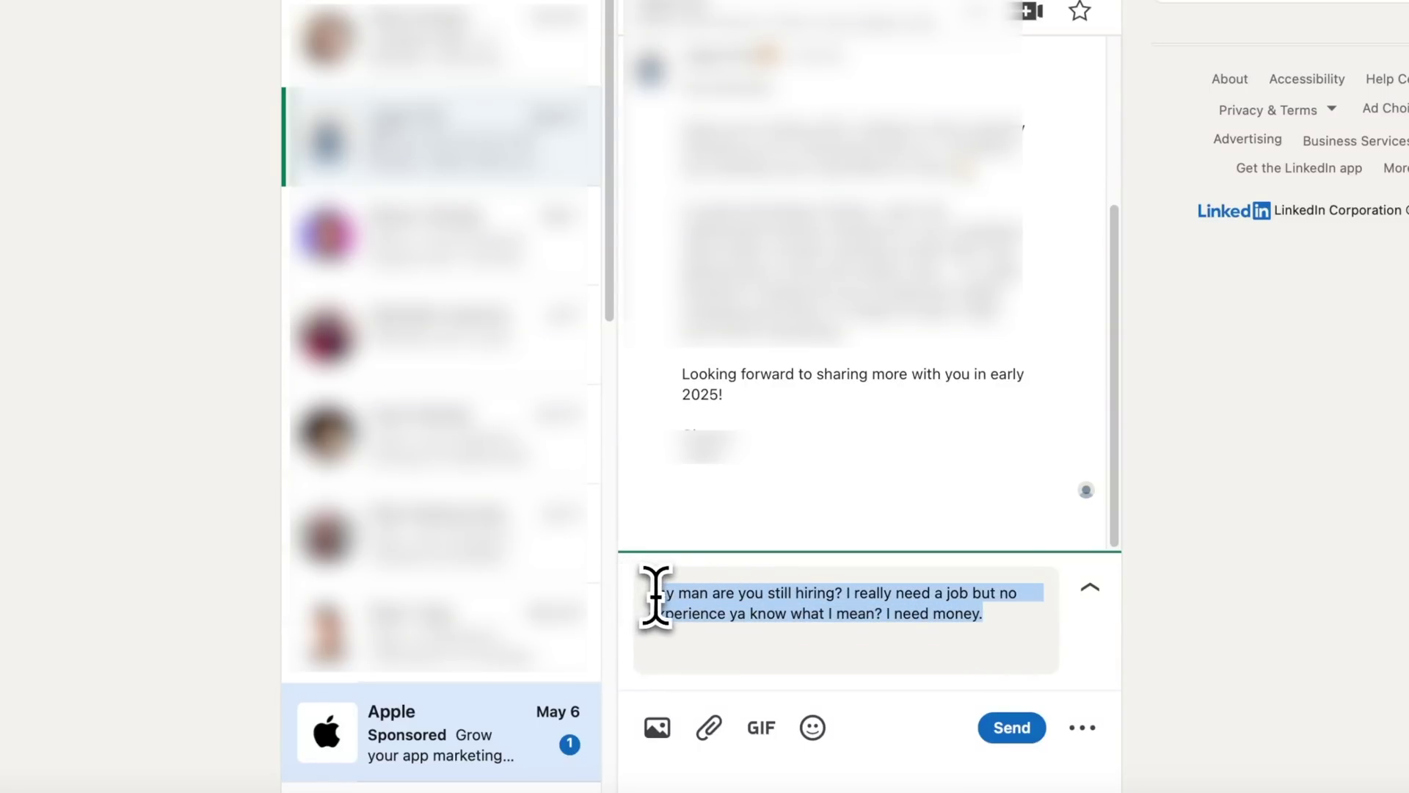
{"action": "right_click", "coordinate": [665, 600]}
{"action": "mouse_move", "coordinate": [745, 499]}
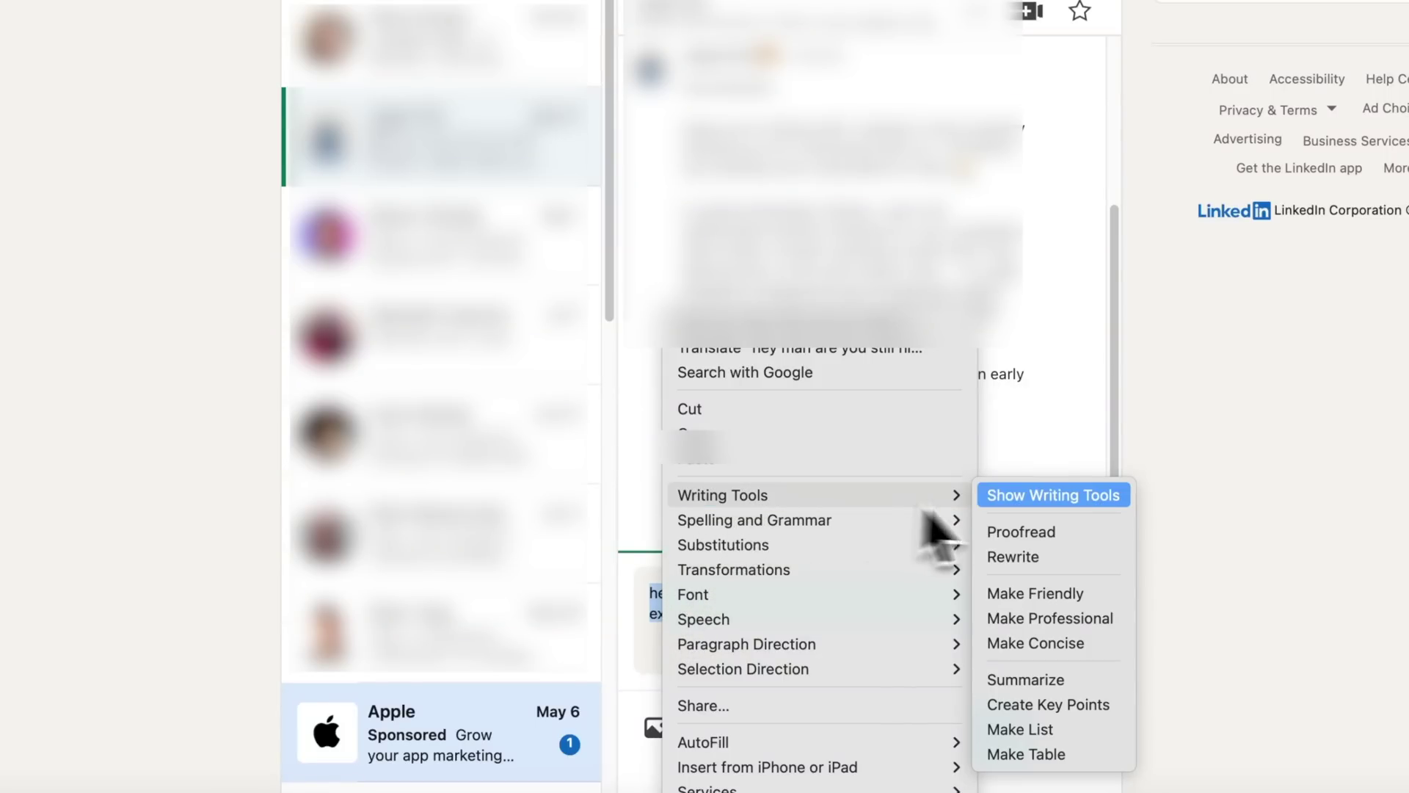
{"action": "left_click", "coordinate": [1078, 620]}
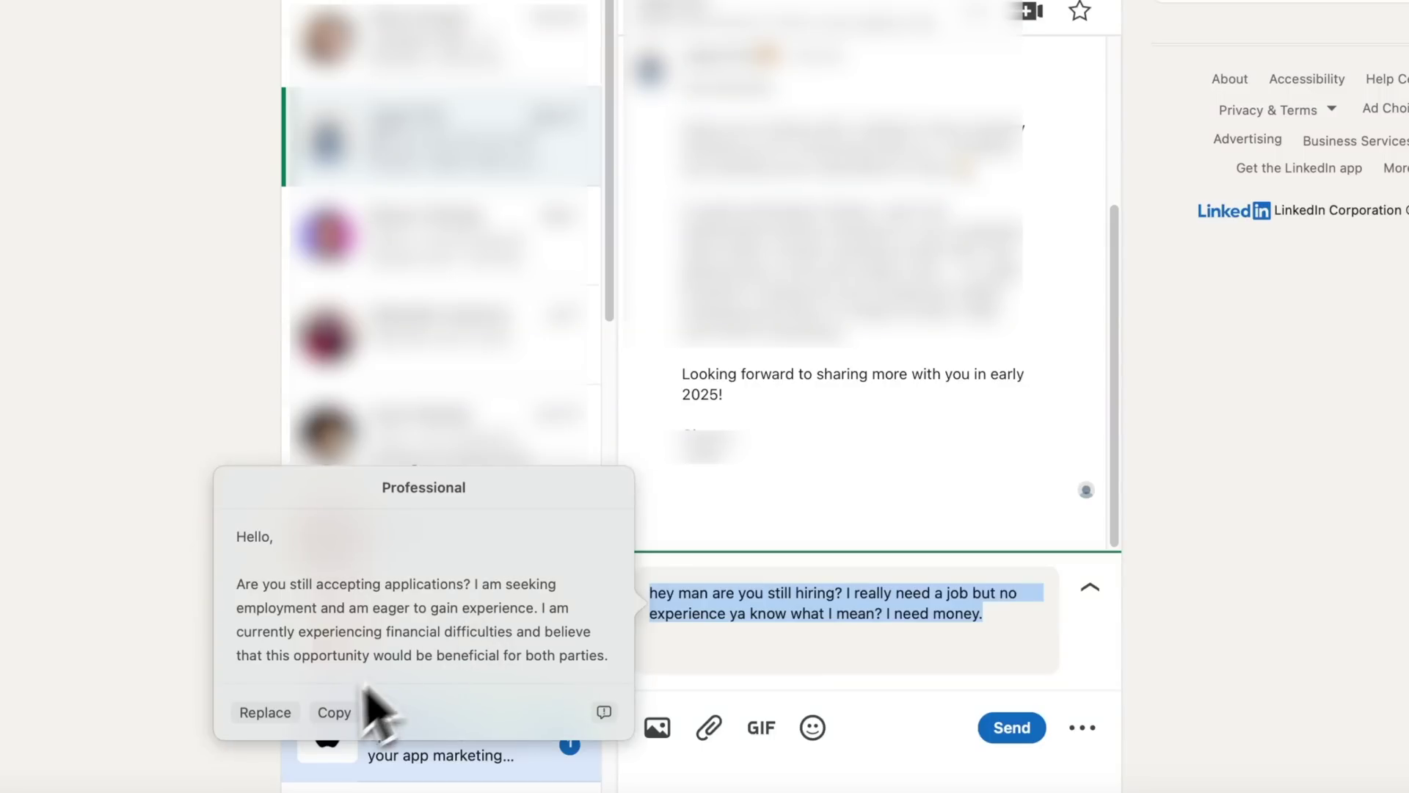
{"action": "left_click", "coordinate": [265, 711]}
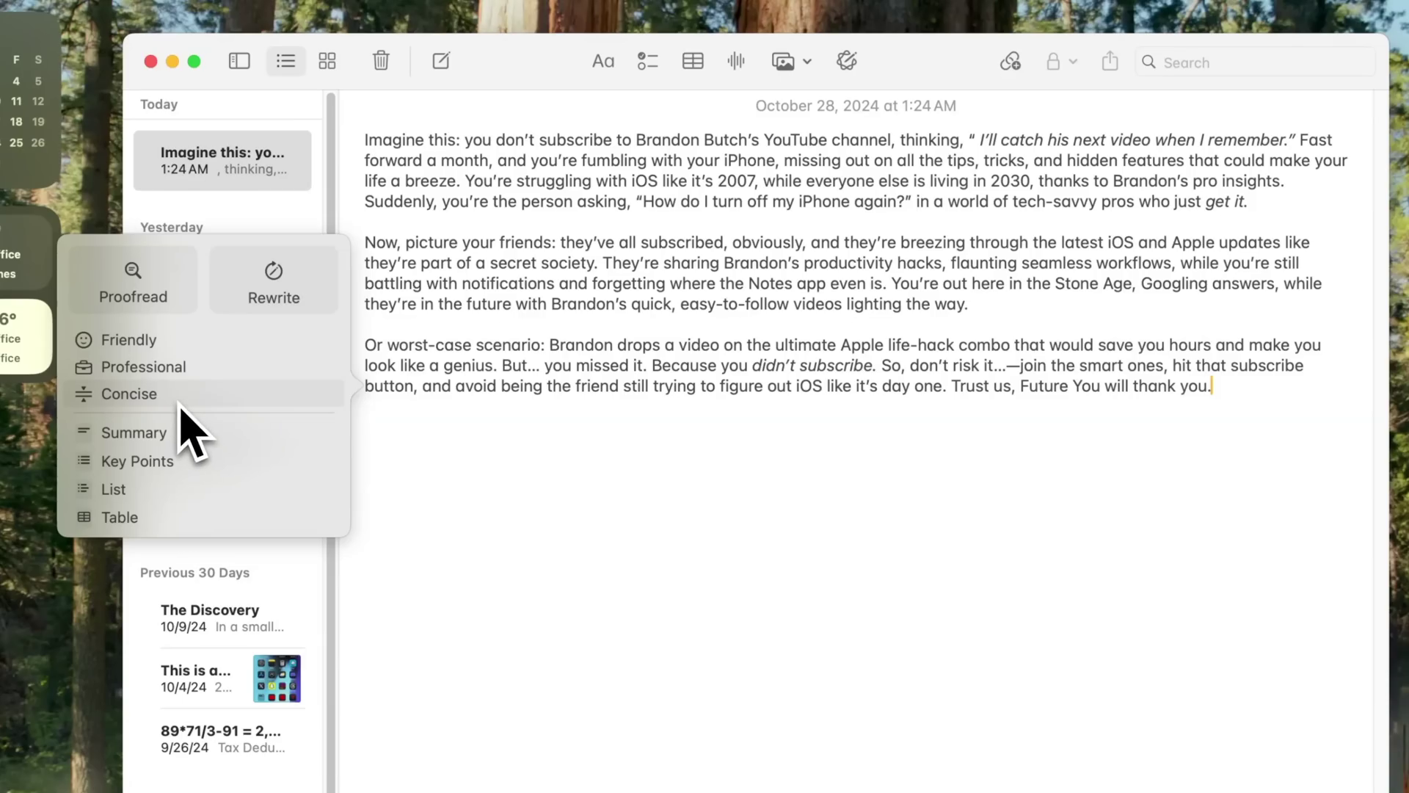
Step: Make the note concise, compare it against the original, then generate a summary
{"action": "left_click", "coordinate": [180, 402]}
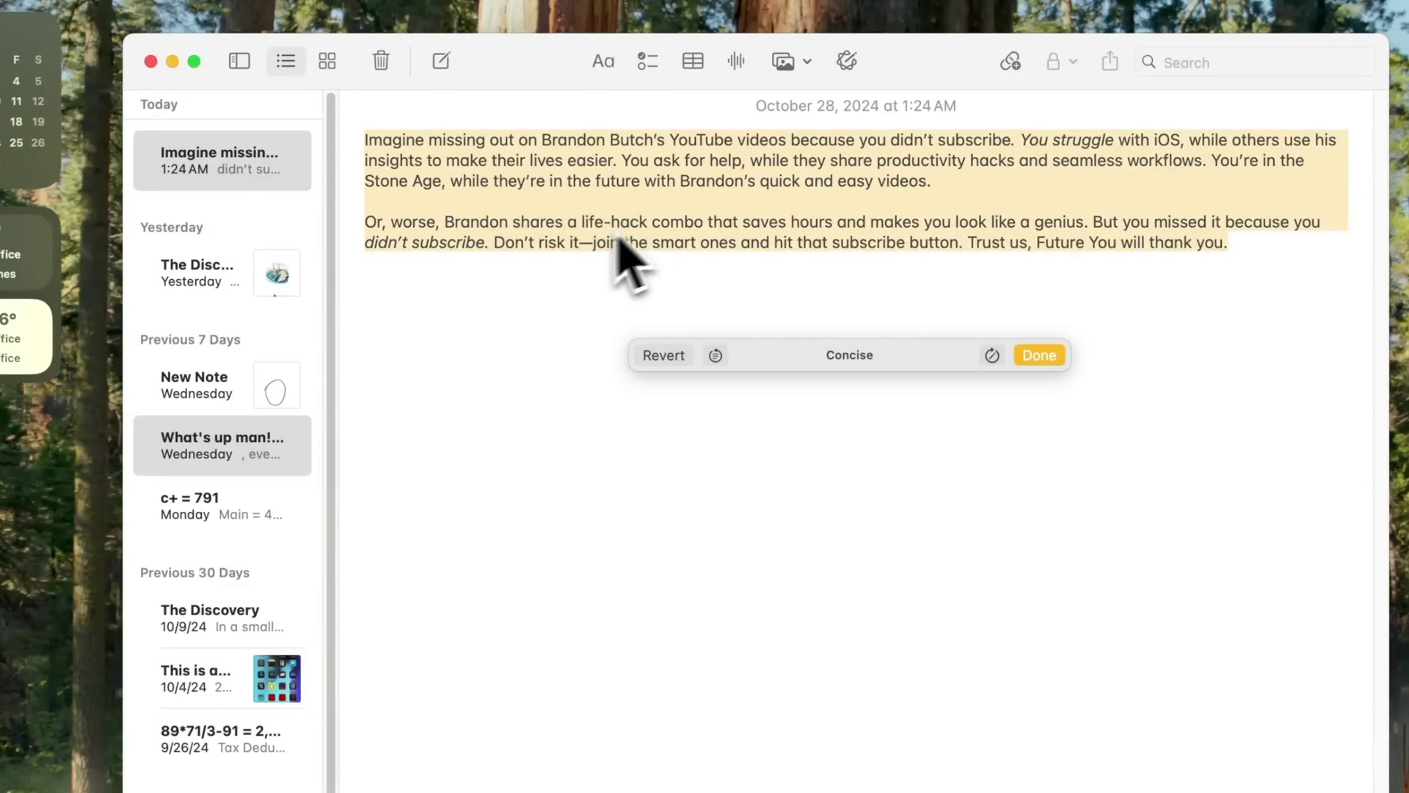
{"action": "left_click", "coordinate": [715, 356]}
{"action": "left_click", "coordinate": [715, 355]}
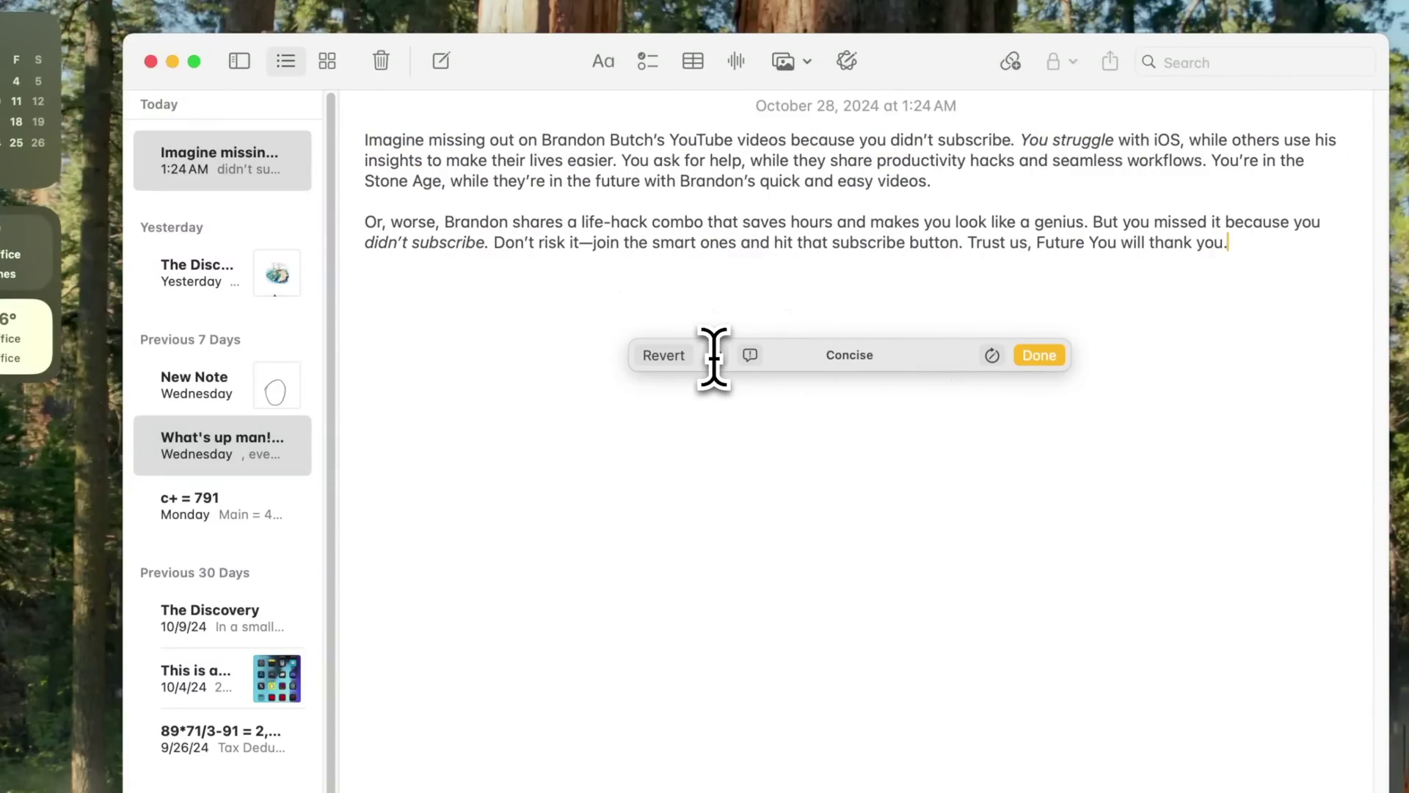
{"action": "left_click", "coordinate": [715, 355]}
{"action": "left_click", "coordinate": [715, 355]}
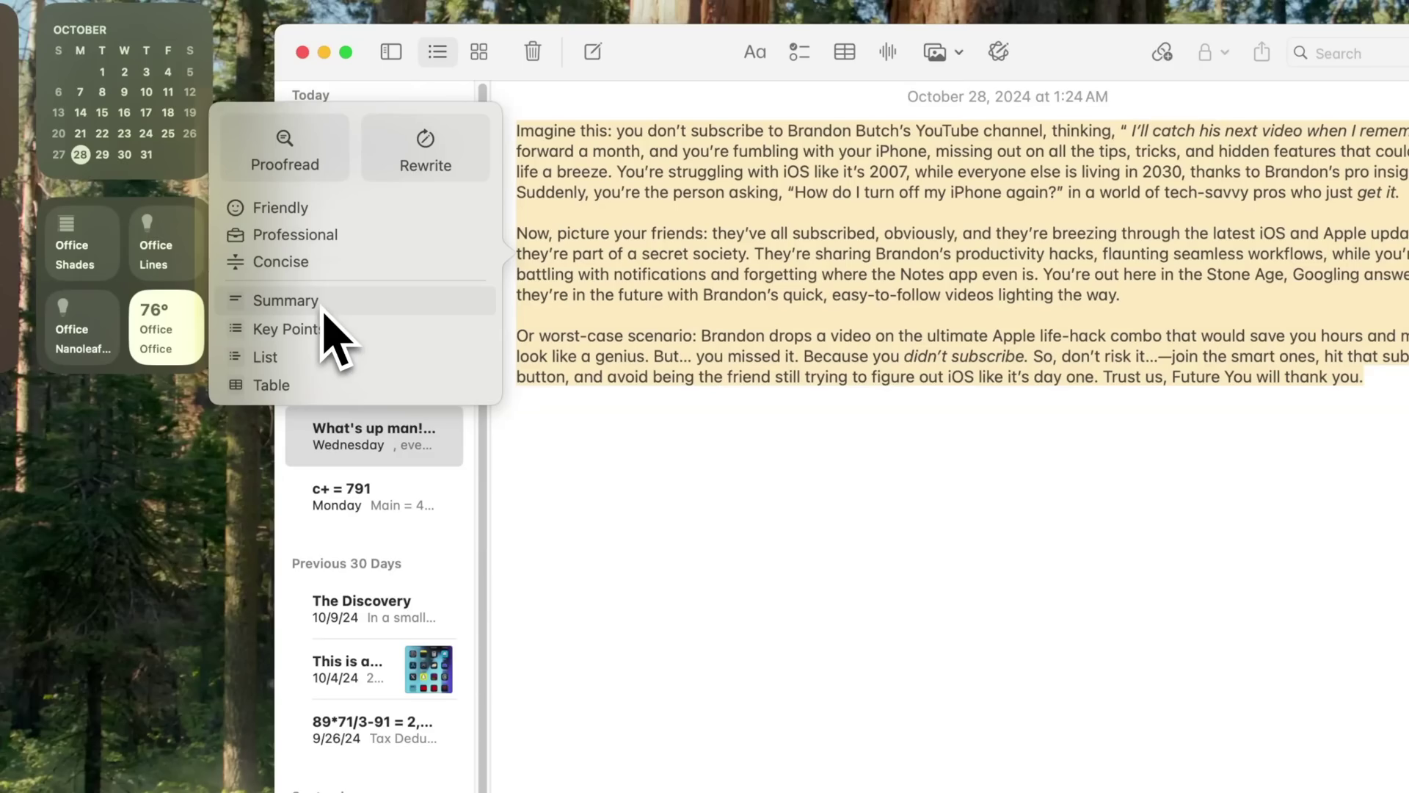
{"action": "left_click", "coordinate": [323, 305]}
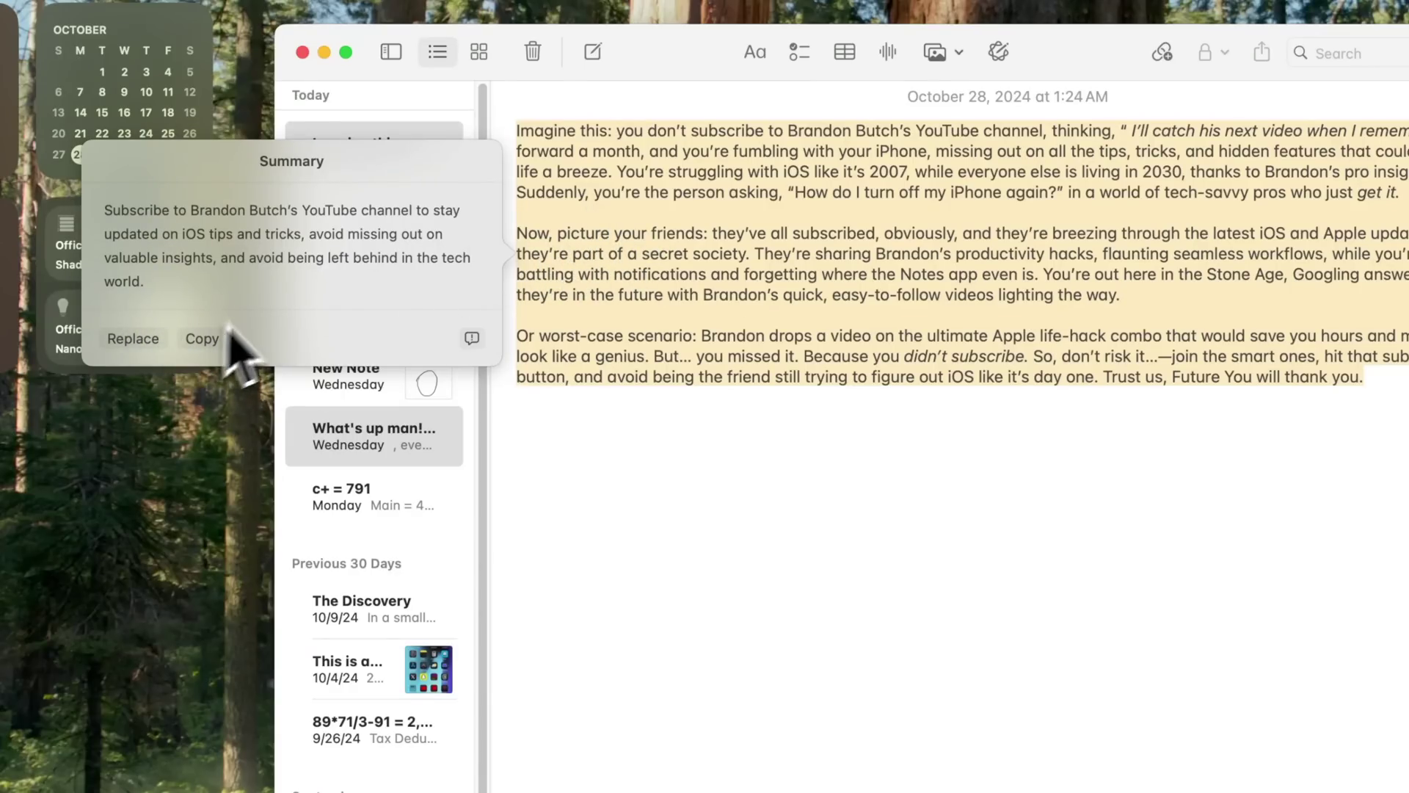
Step: Replace the note text with its key points, then turn it into a list
{"action": "left_click", "coordinate": [452, 183]}
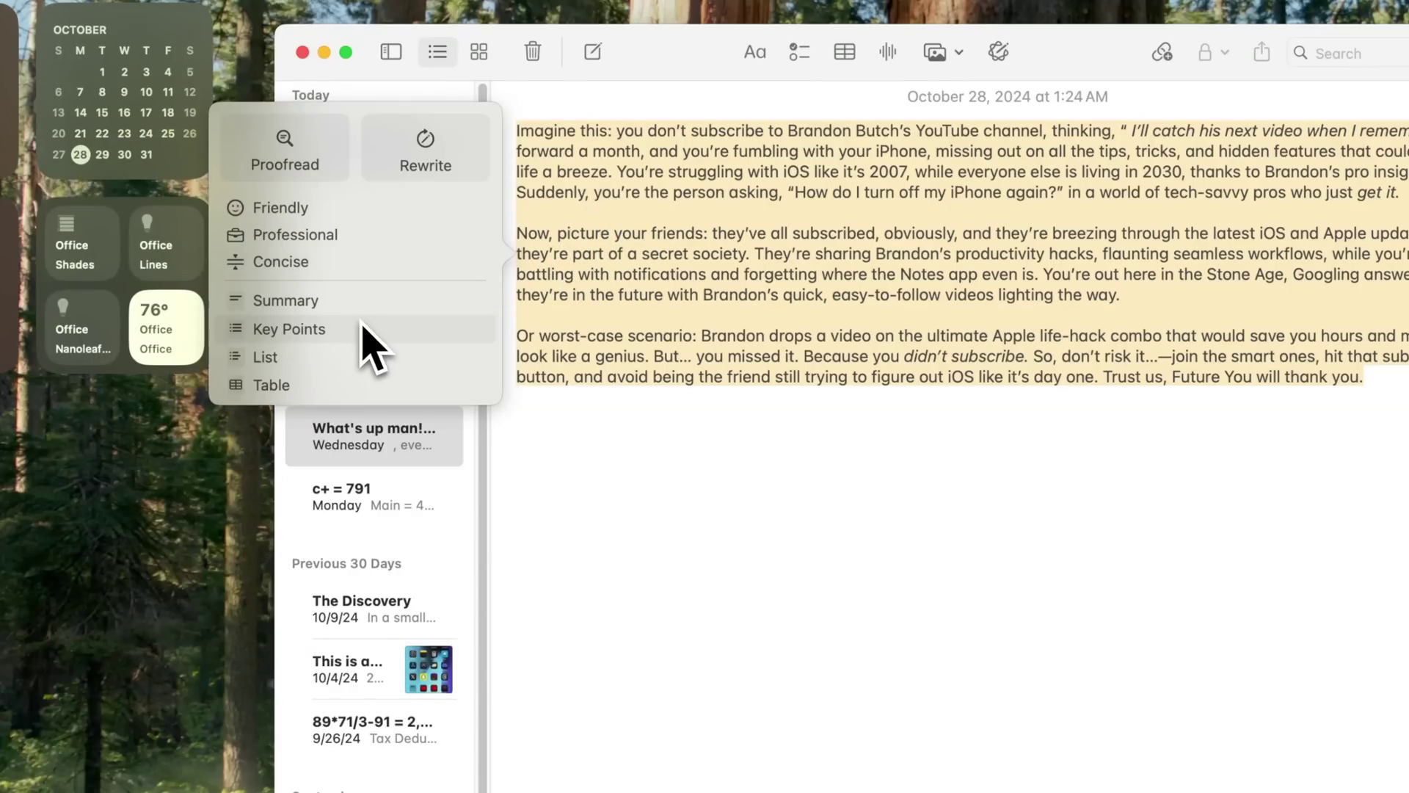
{"action": "left_click", "coordinate": [374, 338]}
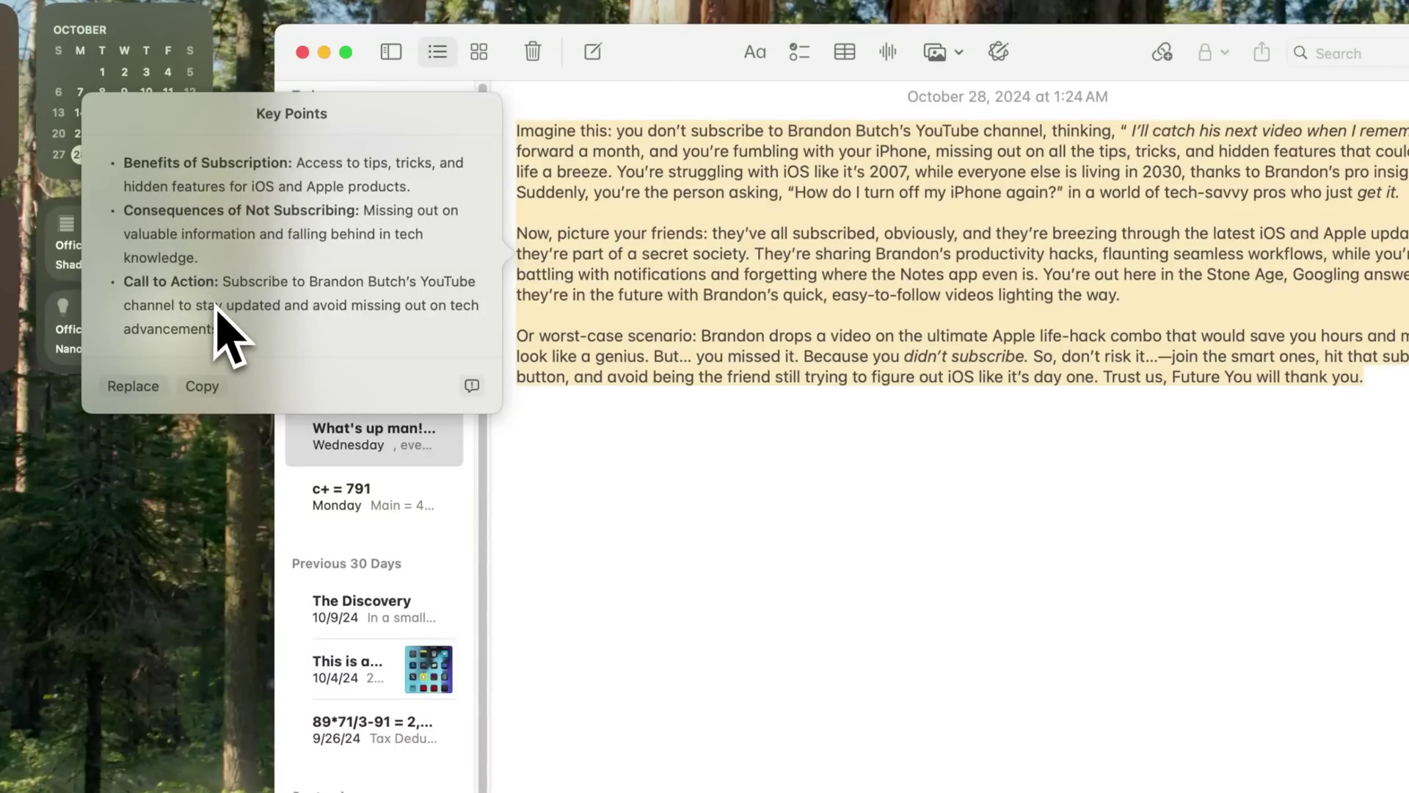
{"action": "left_click", "coordinate": [133, 386]}
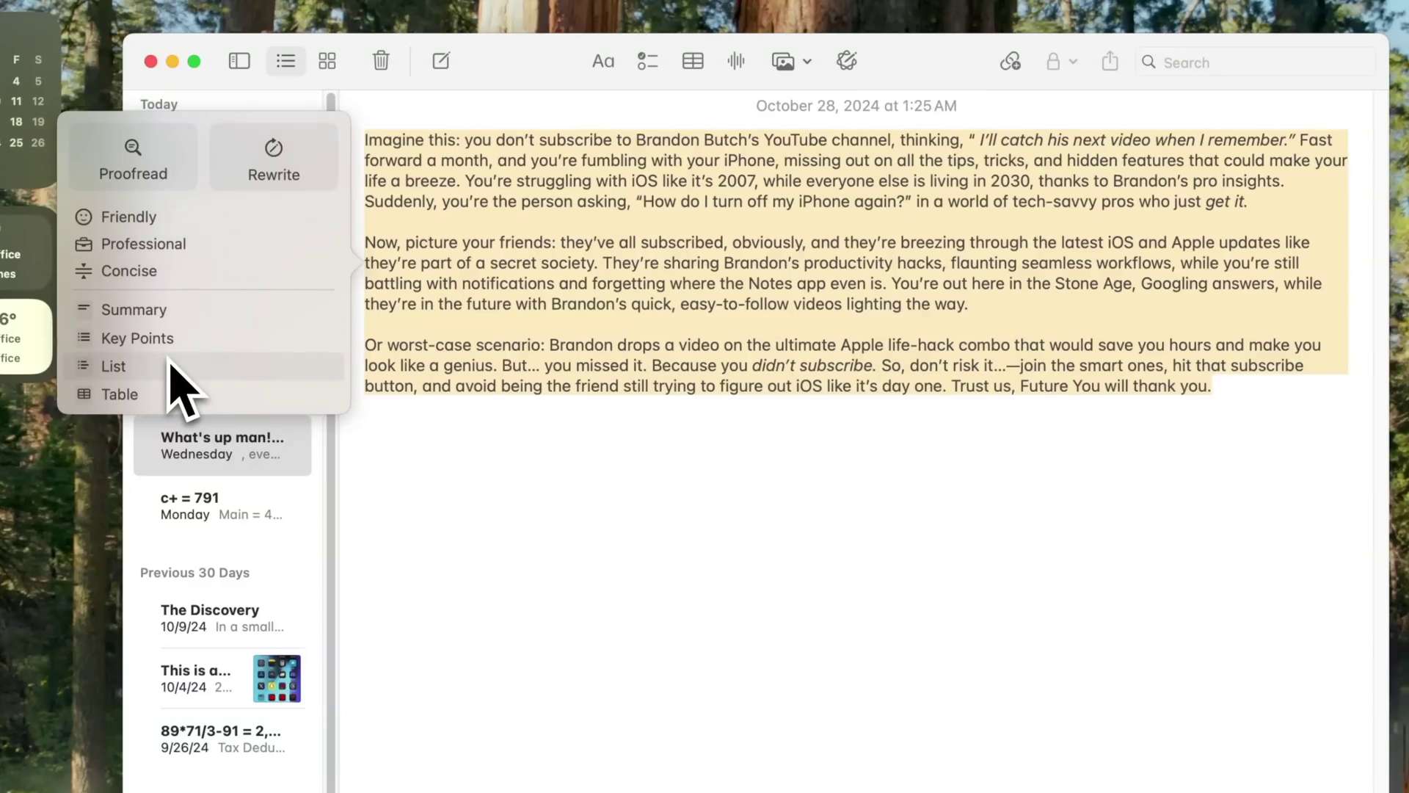
{"action": "left_click", "coordinate": [170, 364]}
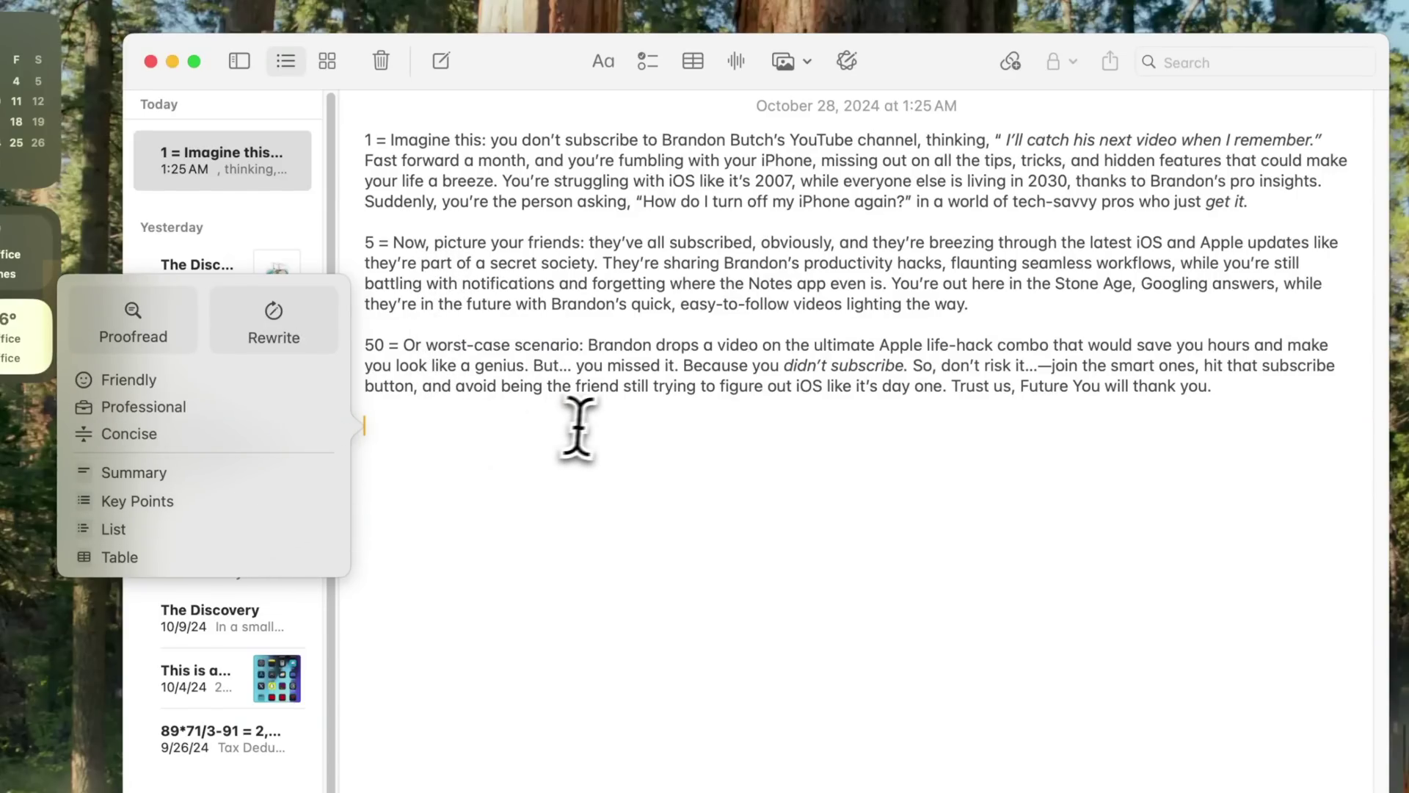
Step: Select all the note text and convert it into a table with Writing Tools
{"action": "left_click", "coordinate": [624, 422]}
{"action": "key", "text": "super+a"}
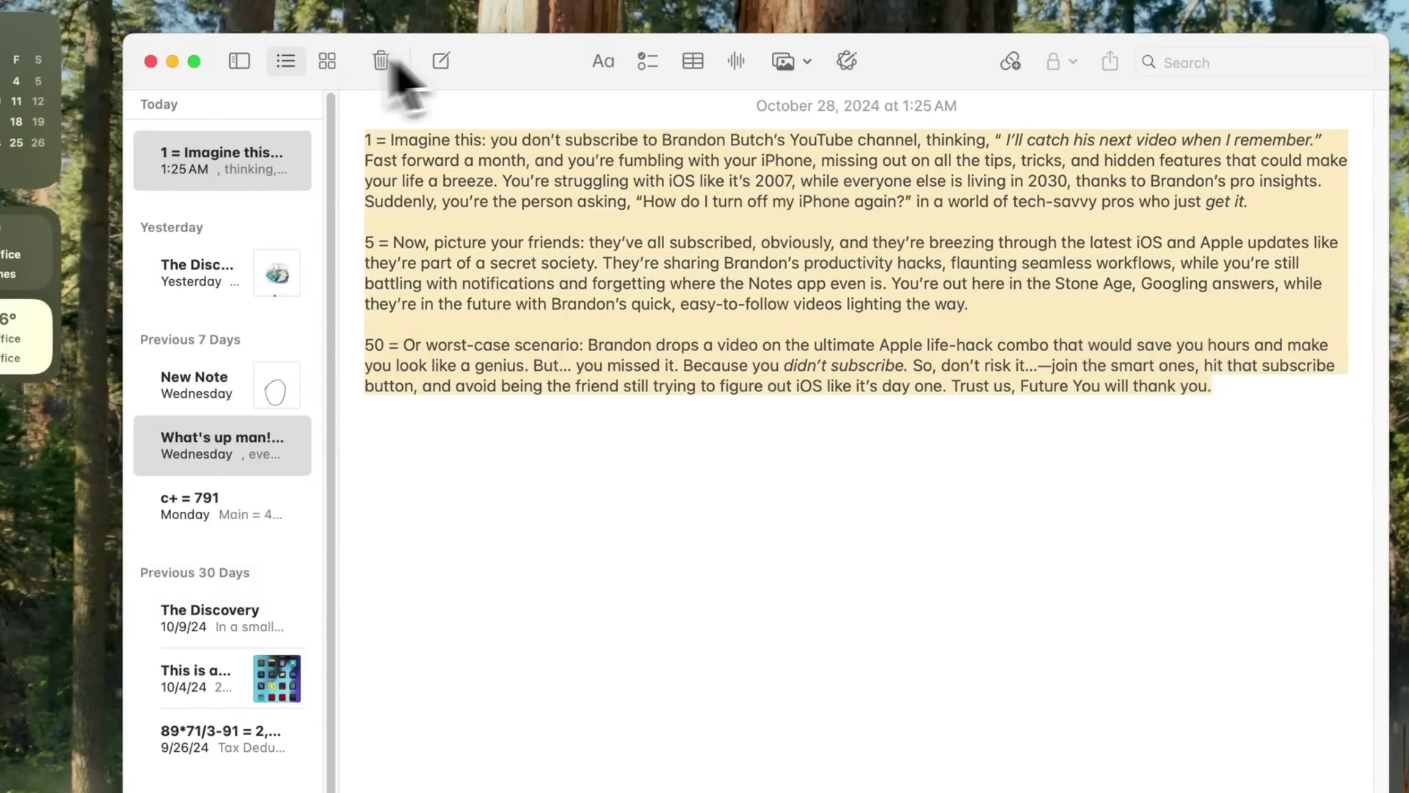
{"action": "left_click", "coordinate": [846, 60]}
{"action": "left_click", "coordinate": [243, 397]}
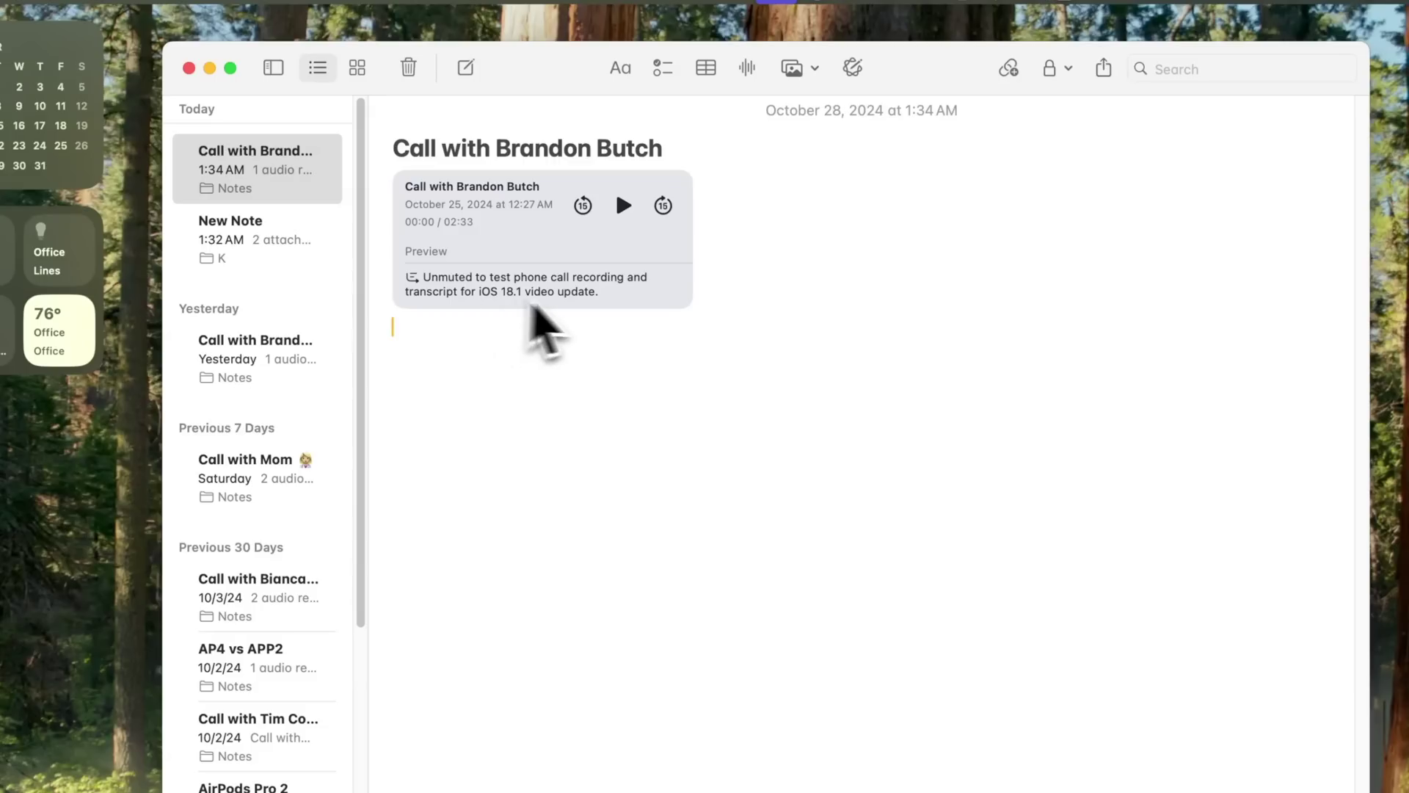
Step: Open the call recording's transcript beside the note and show the call summary
{"action": "left_click", "coordinate": [473, 246]}
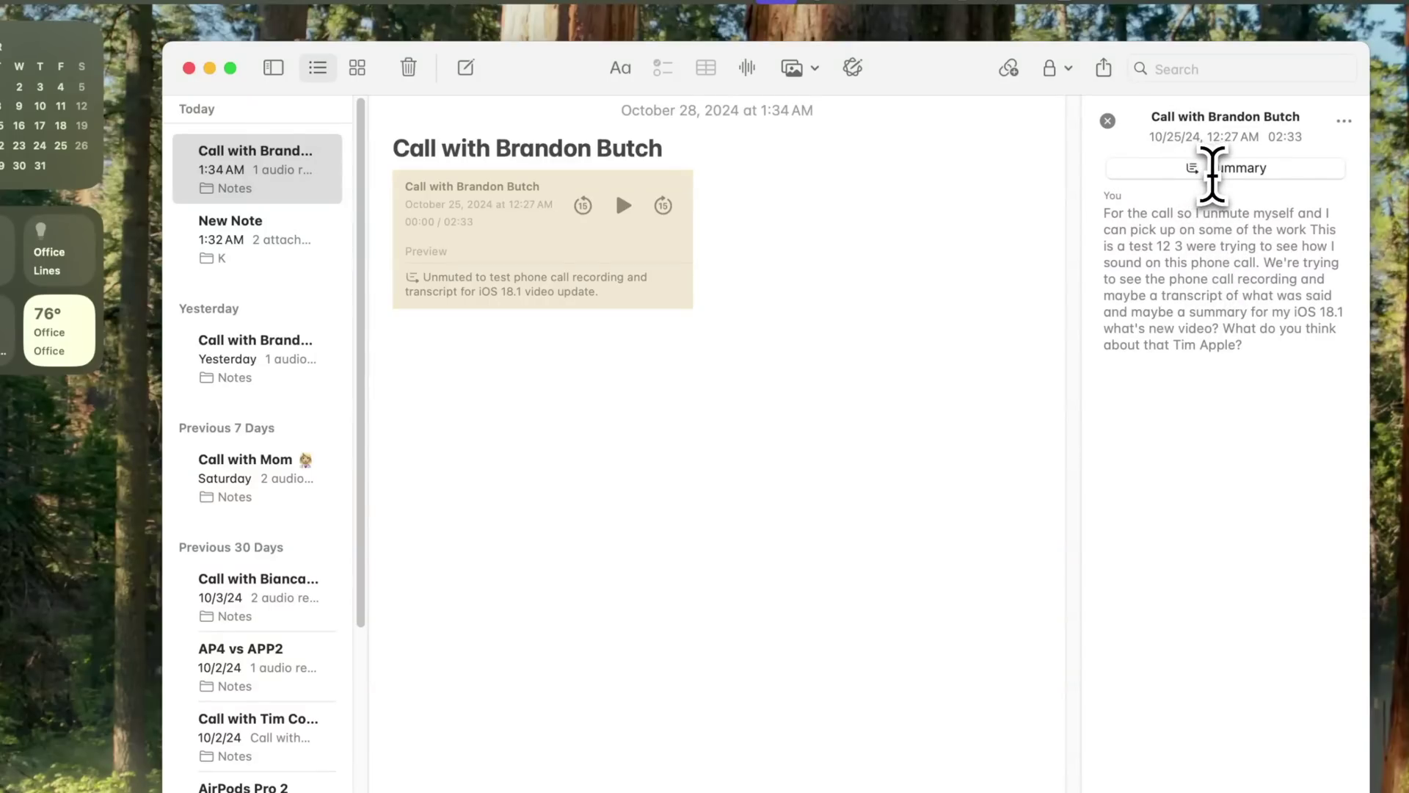
{"action": "left_click", "coordinate": [1267, 169]}
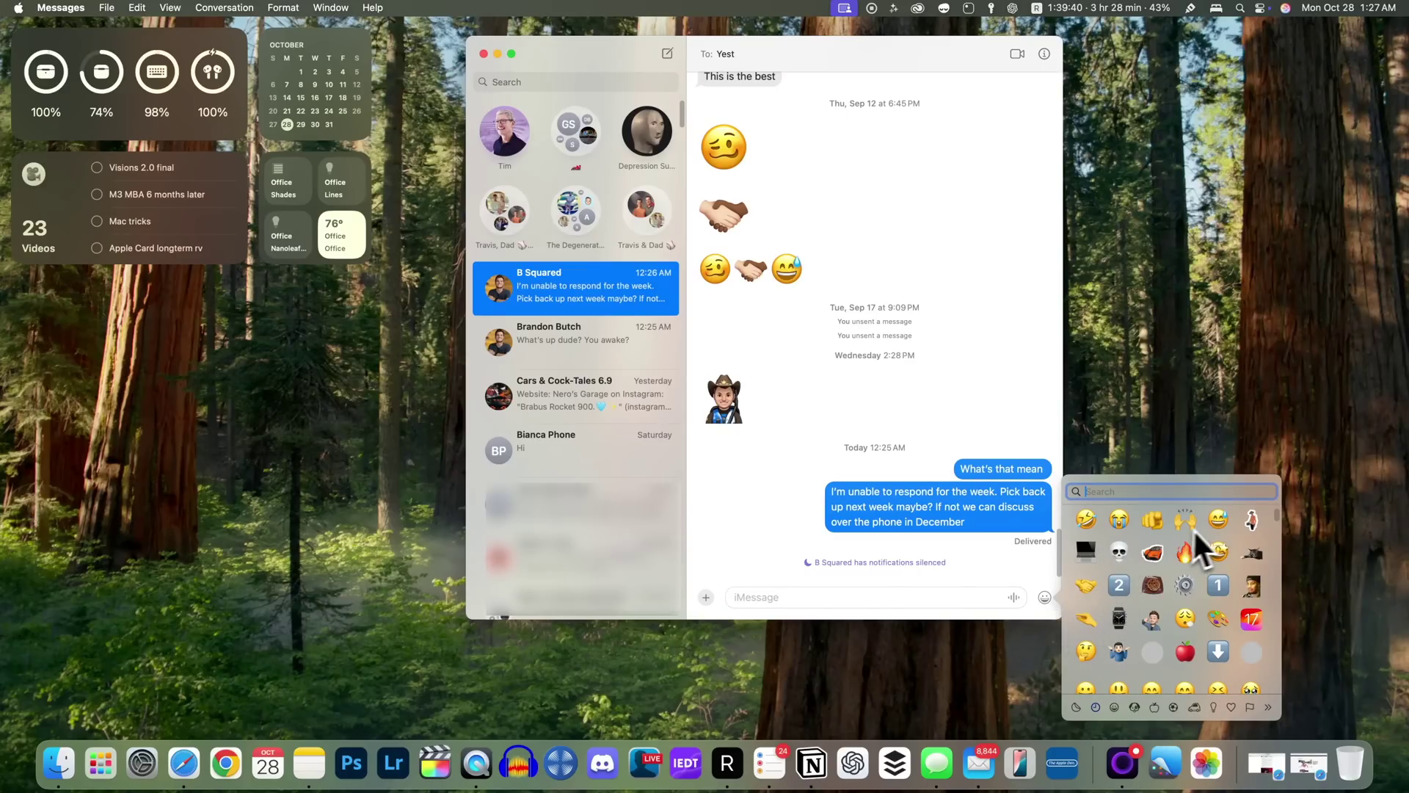
Step: Browse the stickers in the emoji picker, then bring up the Focus modes list from the menu bar
{"action": "left_click", "coordinate": [1076, 706]}
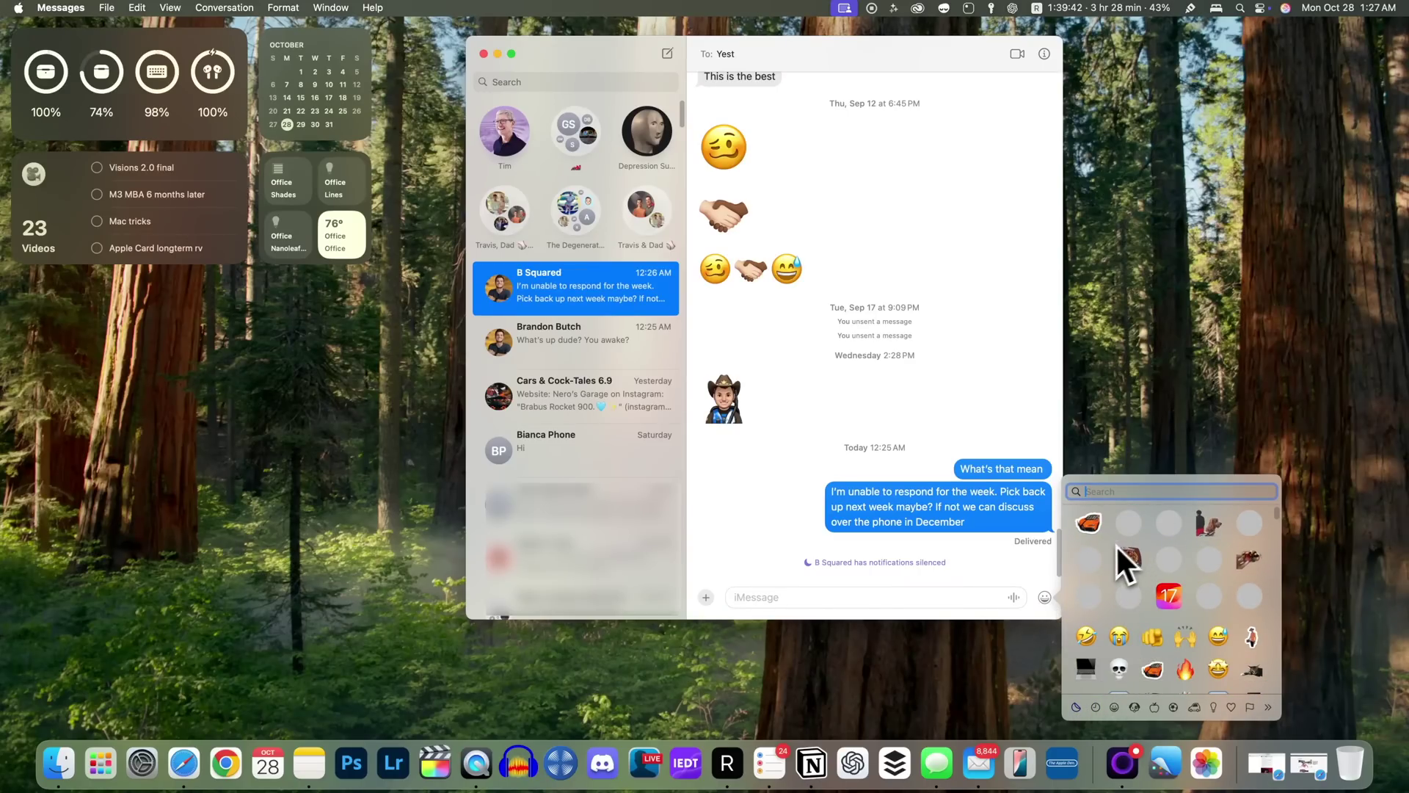
{"action": "scroll", "coordinate": [1142, 561], "scroll_direction": "down", "scroll_amount": 3}
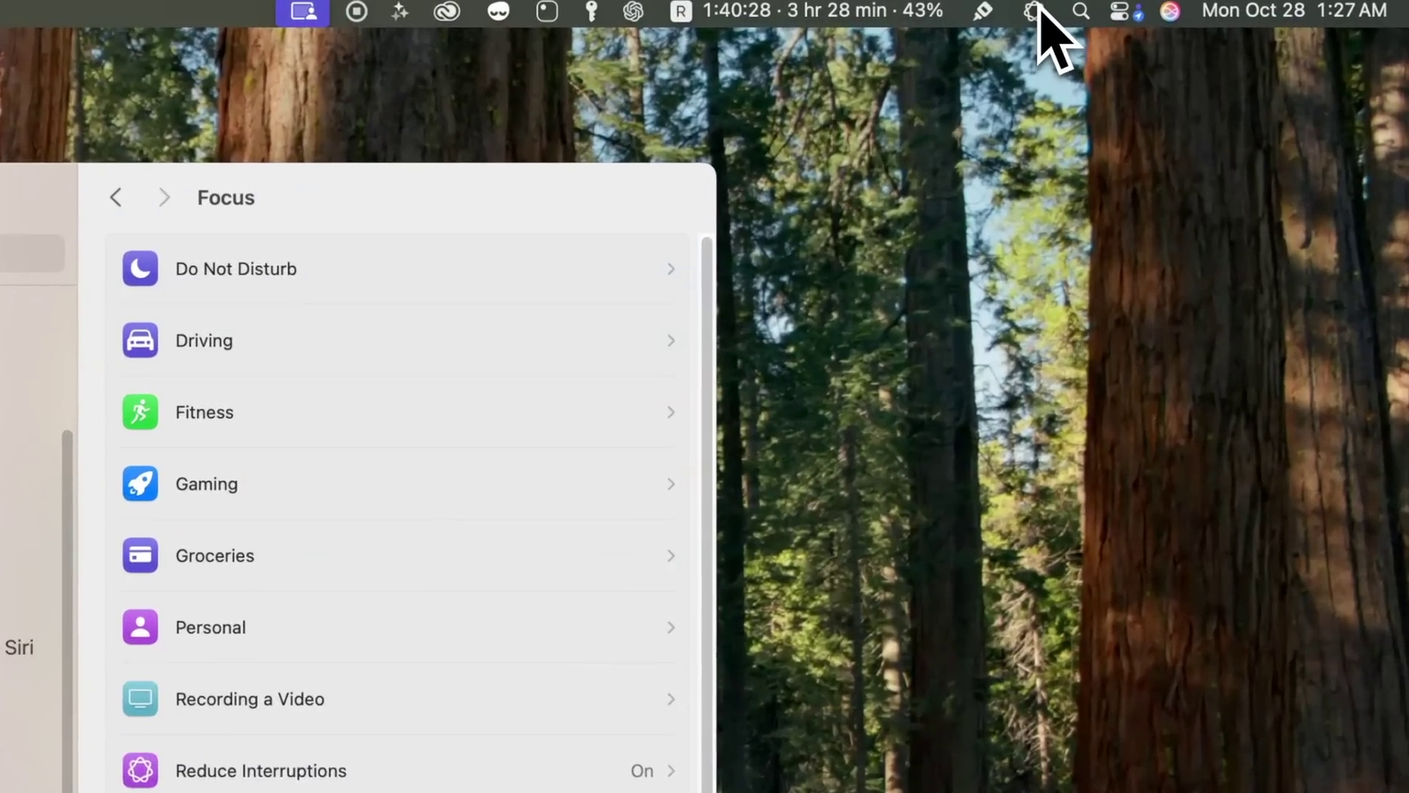
{"action": "left_click", "coordinate": [1215, 8]}
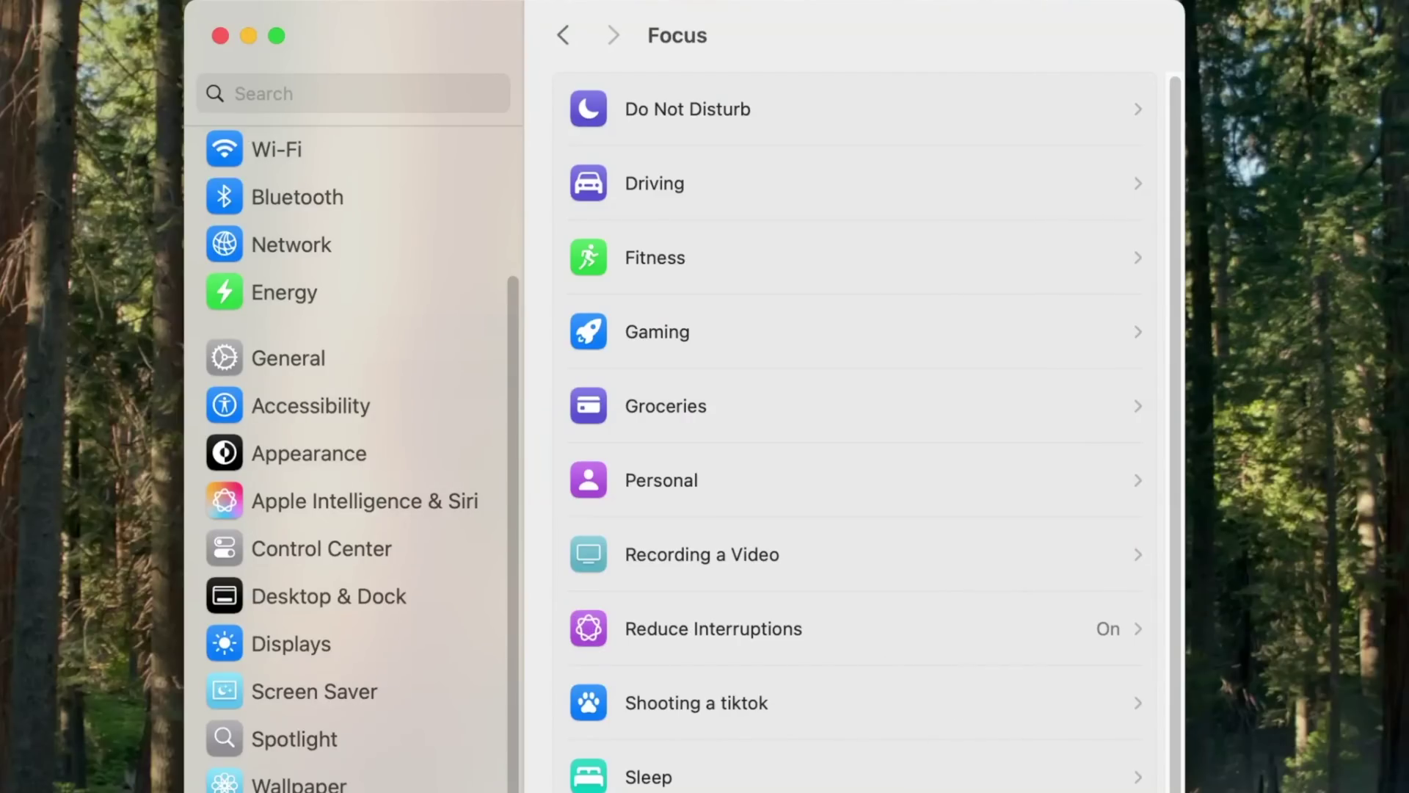
Step: Open the Reduce Interruptions focus to see its notification and schedule options
{"action": "left_click", "coordinate": [917, 644]}
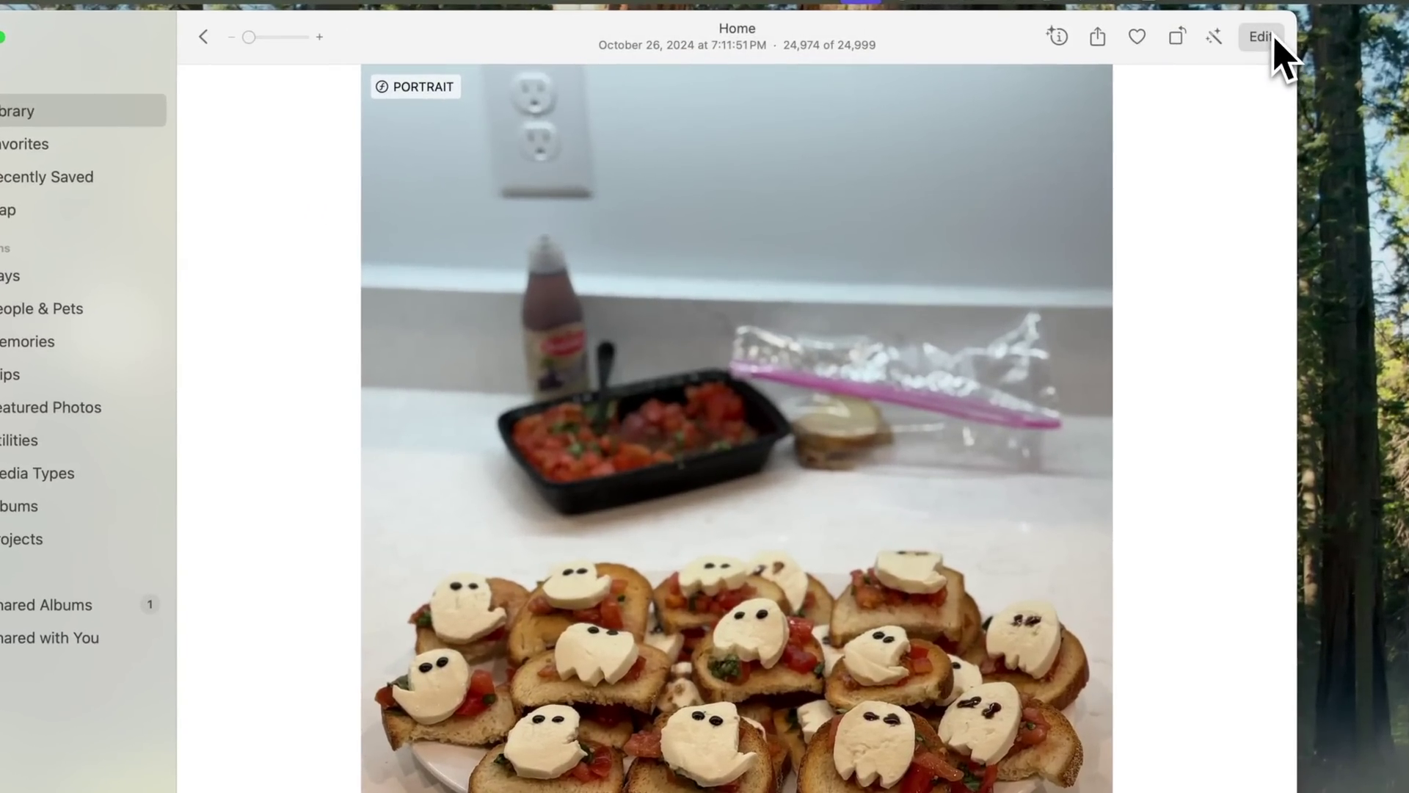
Step: Use Clean Up to erase the bottle, tomato container, plastic bag and counter smudge from the bruschetta photo
{"action": "left_click", "coordinate": [1112, 38]}
{"action": "left_click", "coordinate": [775, 42]}
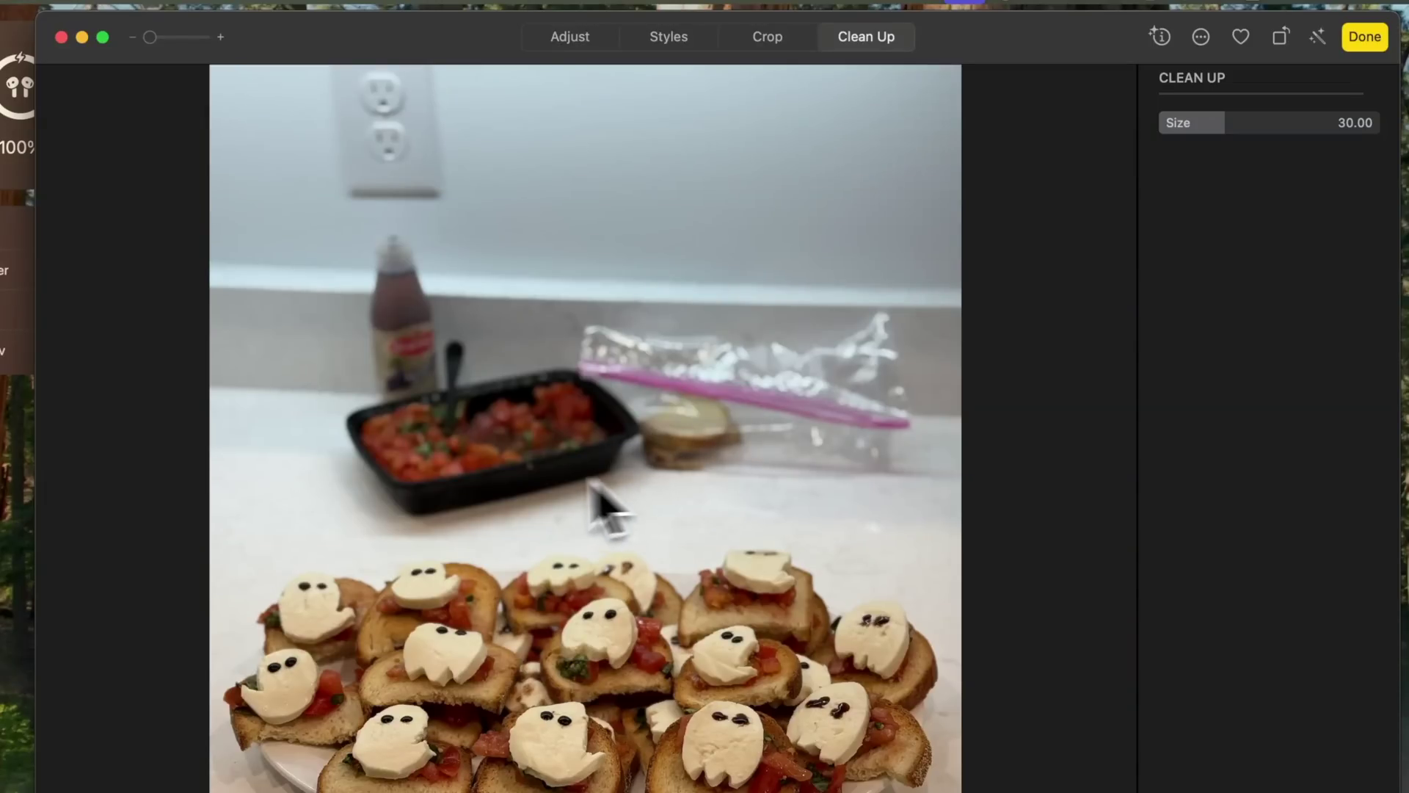
{"action": "mouse_move", "coordinate": [359, 257]}
{"action": "left_mouse_down"}
{"action": "mouse_move", "coordinate": [327, 465]}
{"action": "mouse_move", "coordinate": [733, 503]}
{"action": "mouse_move", "coordinate": [590, 294]}
{"action": "mouse_move", "coordinate": [340, 276]}
{"action": "left_mouse_up"}
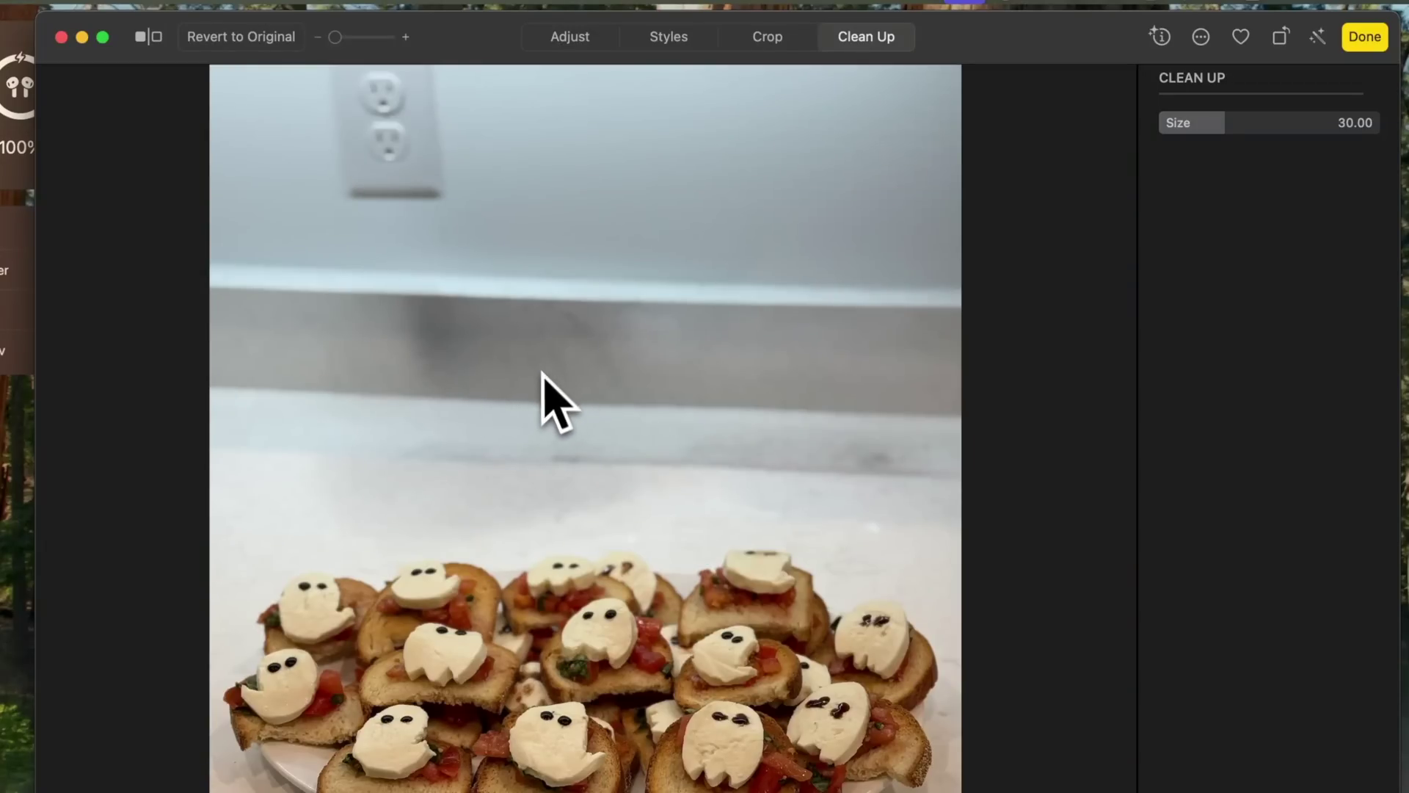
{"action": "mouse_move", "coordinate": [473, 330]}
{"action": "left_mouse_down"}
{"action": "mouse_move", "coordinate": [526, 365]}
{"action": "mouse_move", "coordinate": [470, 371]}
{"action": "mouse_move", "coordinate": [500, 358]}
{"action": "mouse_move", "coordinate": [528, 314]}
{"action": "mouse_move", "coordinate": [381, 368]}
{"action": "mouse_move", "coordinate": [622, 370]}
{"action": "left_mouse_up"}
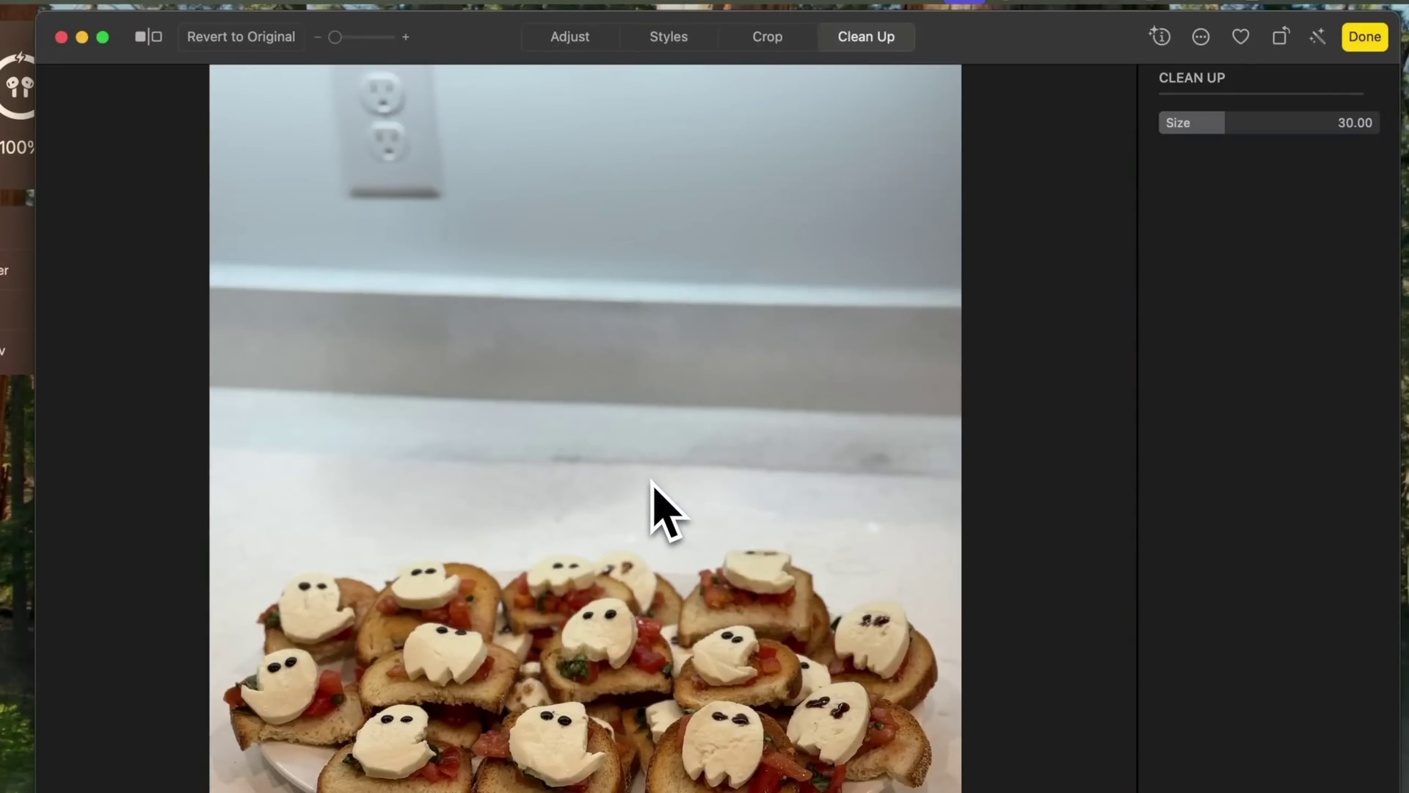
{"action": "left_click_drag", "start_coordinate": [399, 450], "coordinate": [951, 466]}
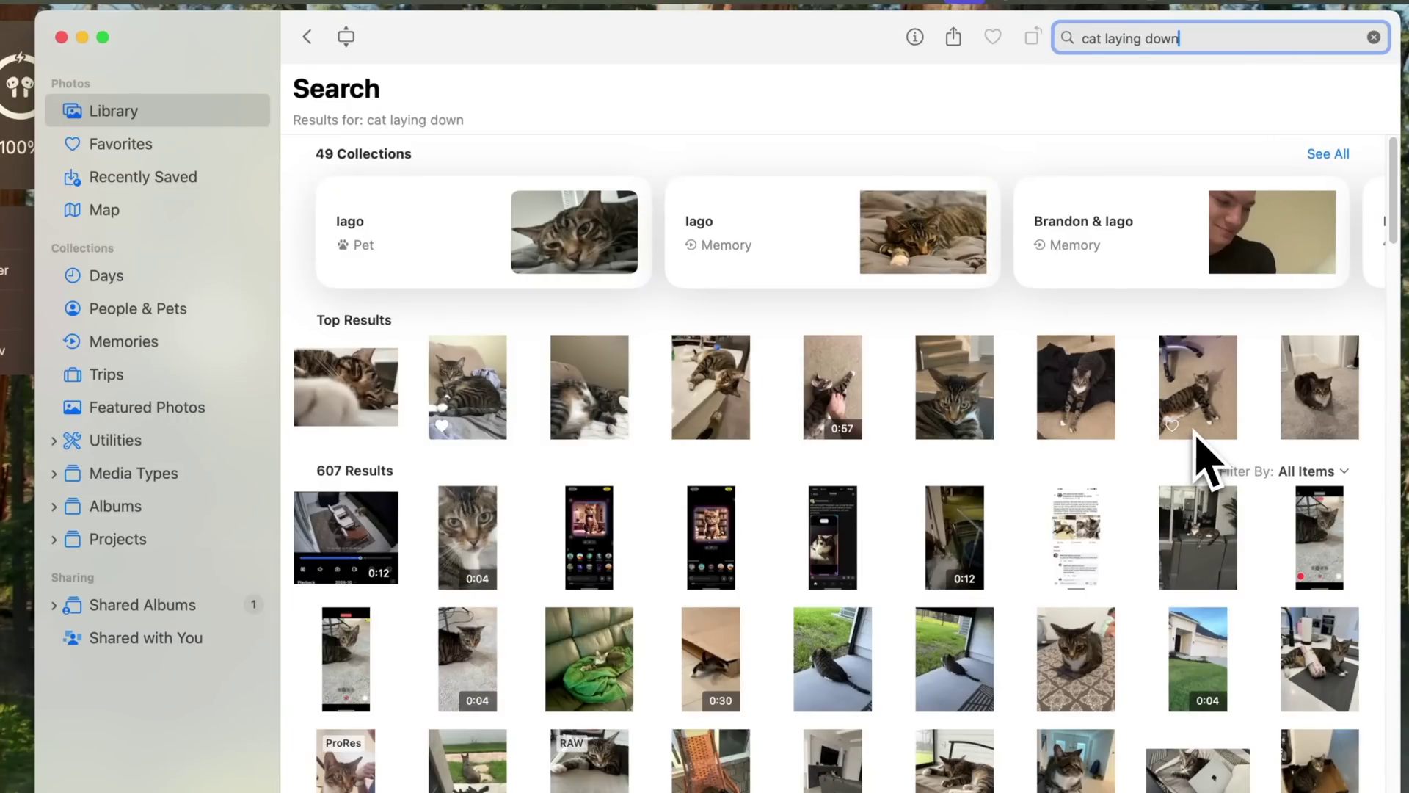
Step: Leave the 'cat laying down' search results by switching to Memories in the sidebar
{"action": "left_click", "coordinate": [126, 342]}
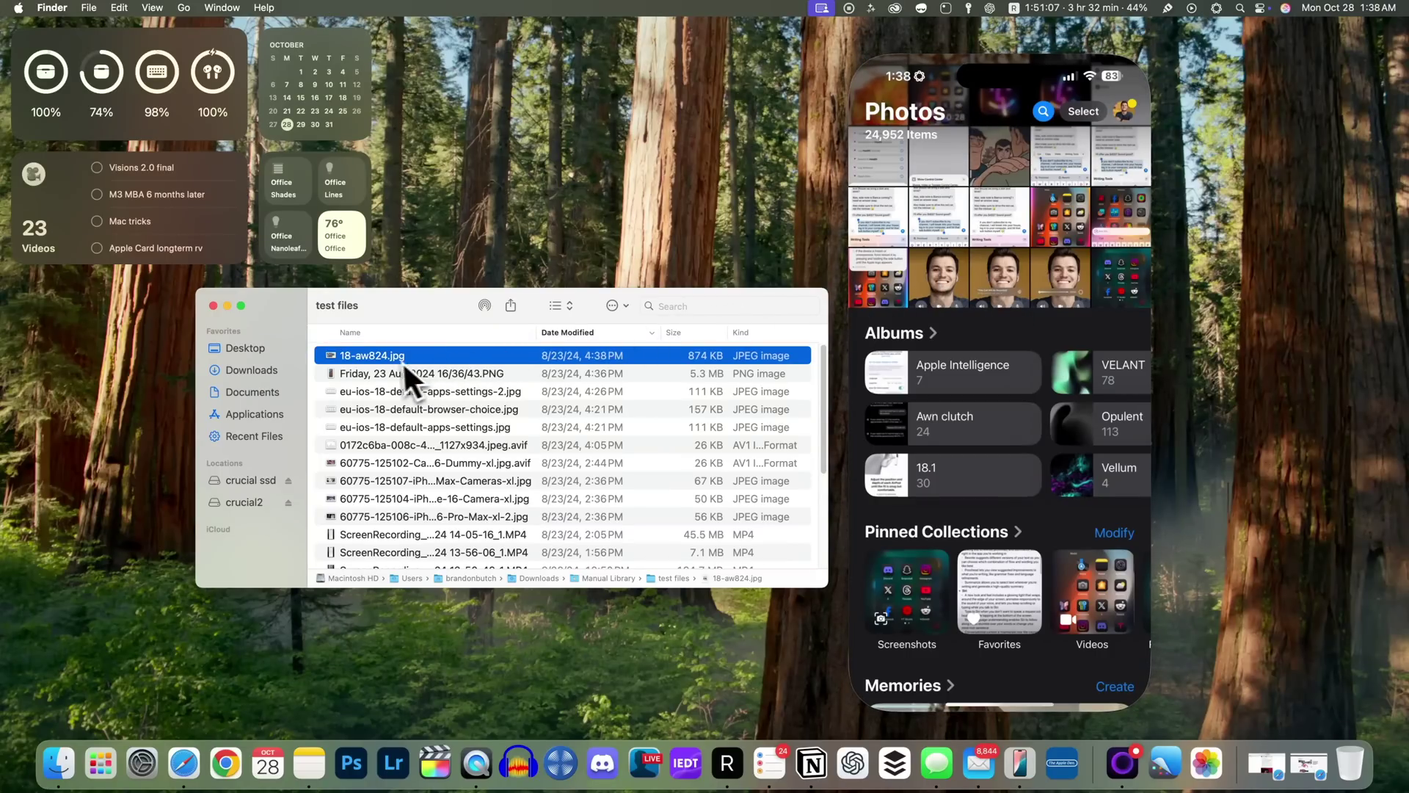
Step: Copy 18-aw824.jpg to the mirrored iPhone and drag an anime still from Recently Saved into test files
{"action": "left_click_drag", "start_coordinate": [403, 358], "coordinate": [987, 309]}
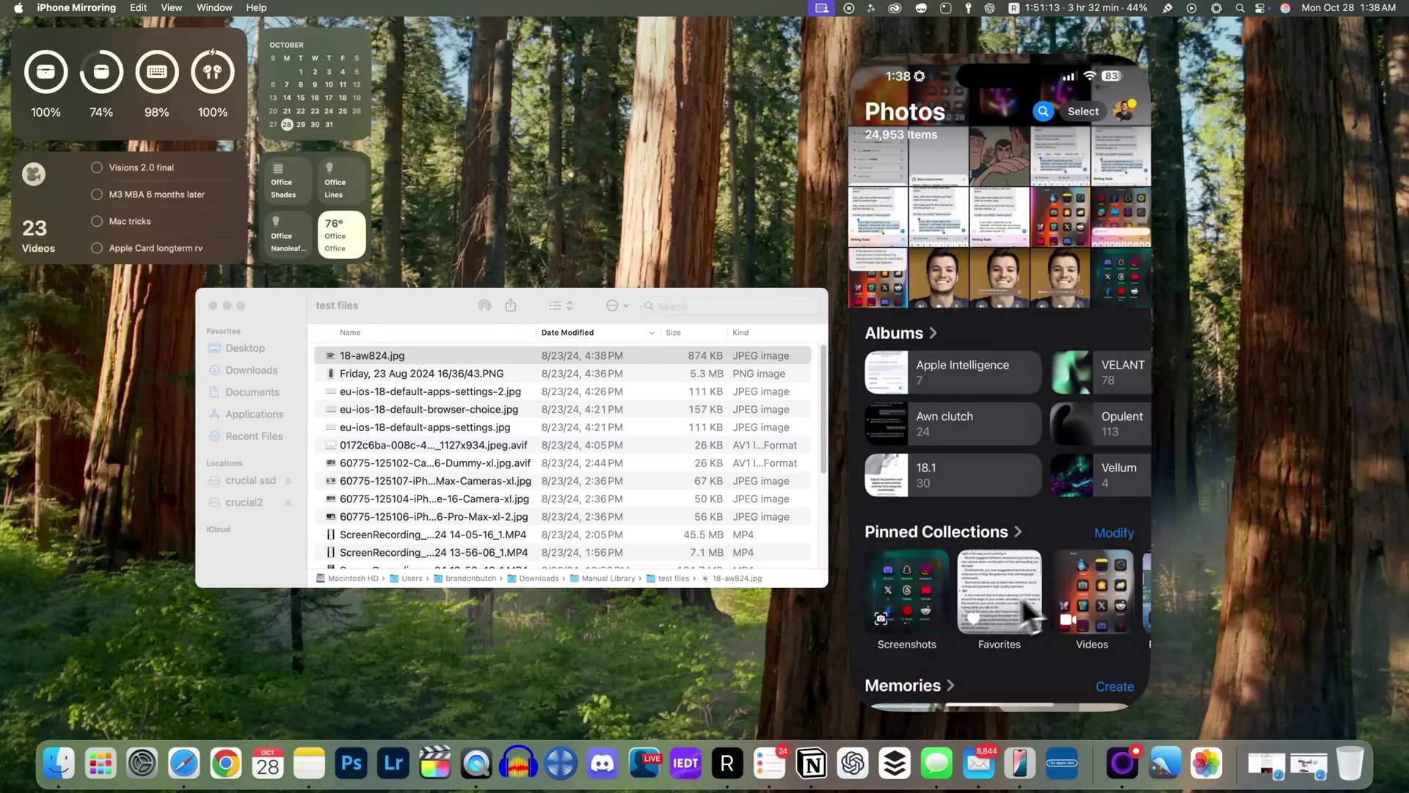
{"action": "left_click", "coordinate": [1150, 581]}
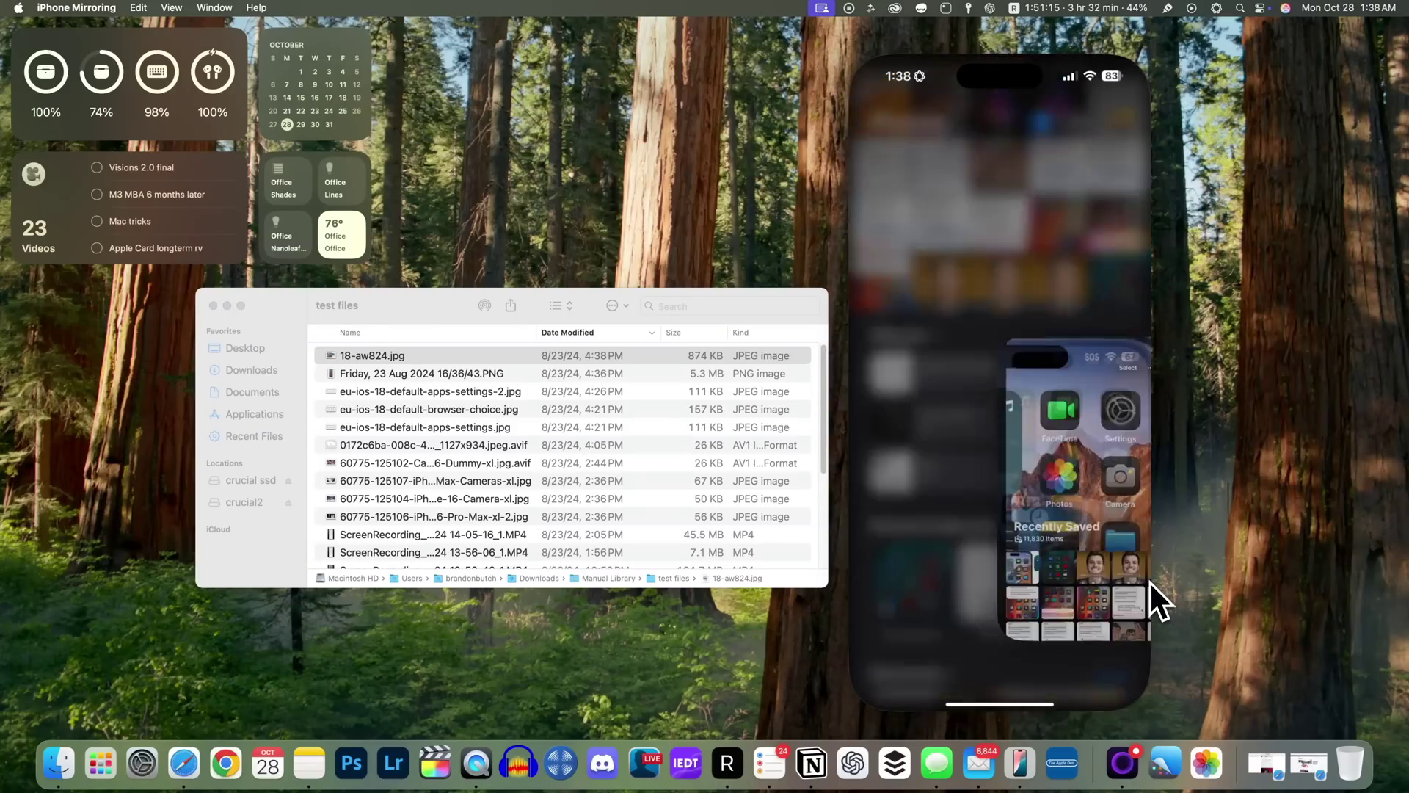
{"action": "left_click", "coordinate": [893, 468]}
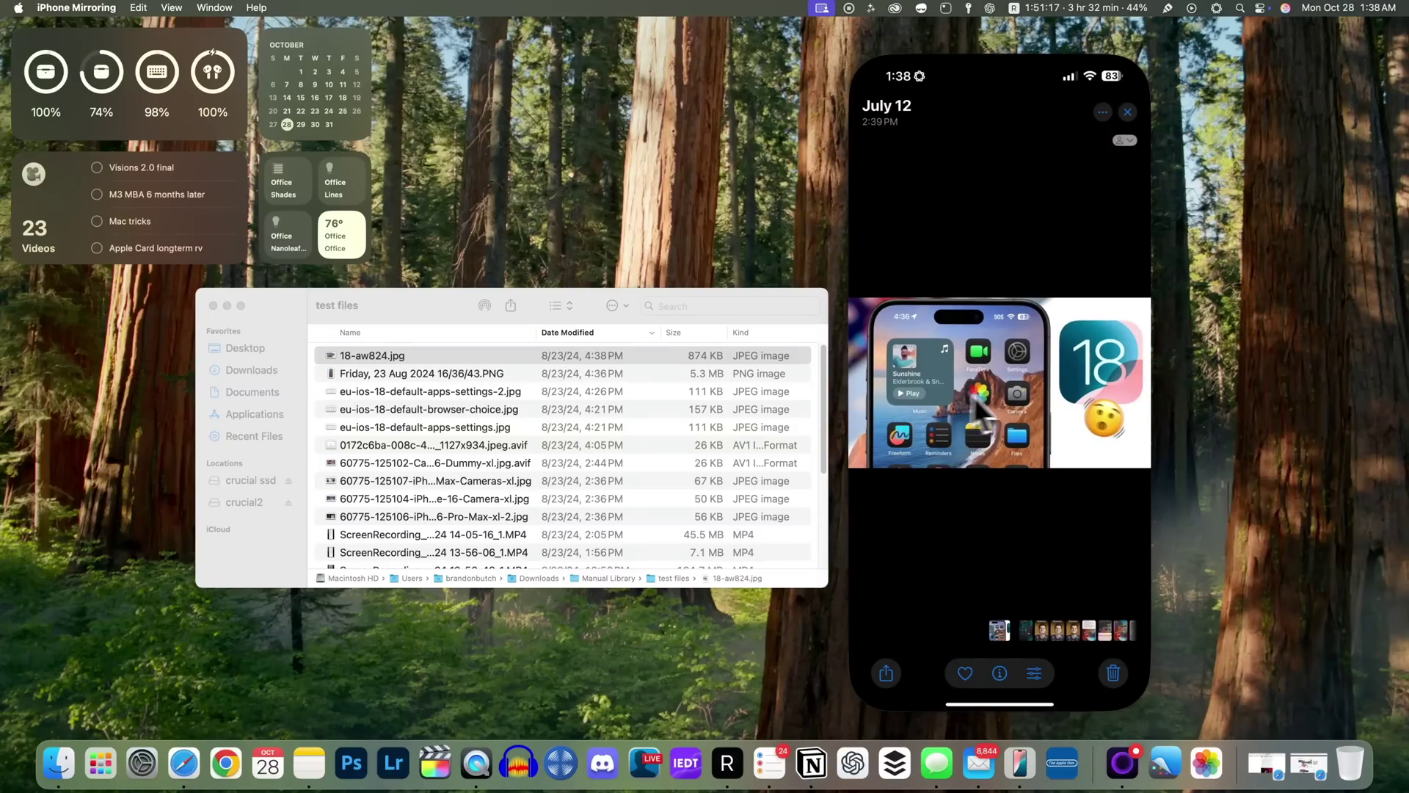
{"action": "left_click_drag", "start_coordinate": [1032, 411], "coordinate": [967, 360]}
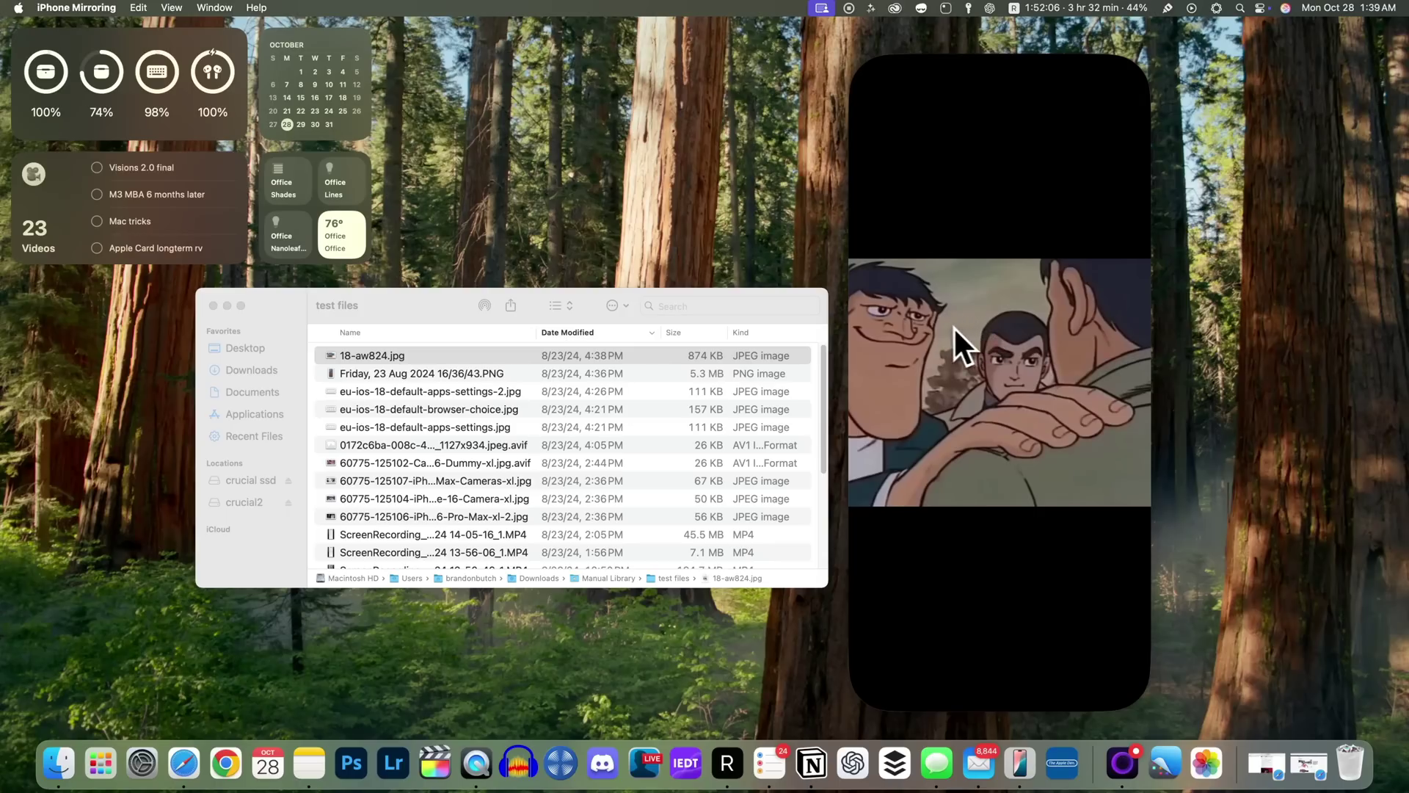
{"action": "left_click_drag", "start_coordinate": [980, 376], "coordinate": [606, 413]}
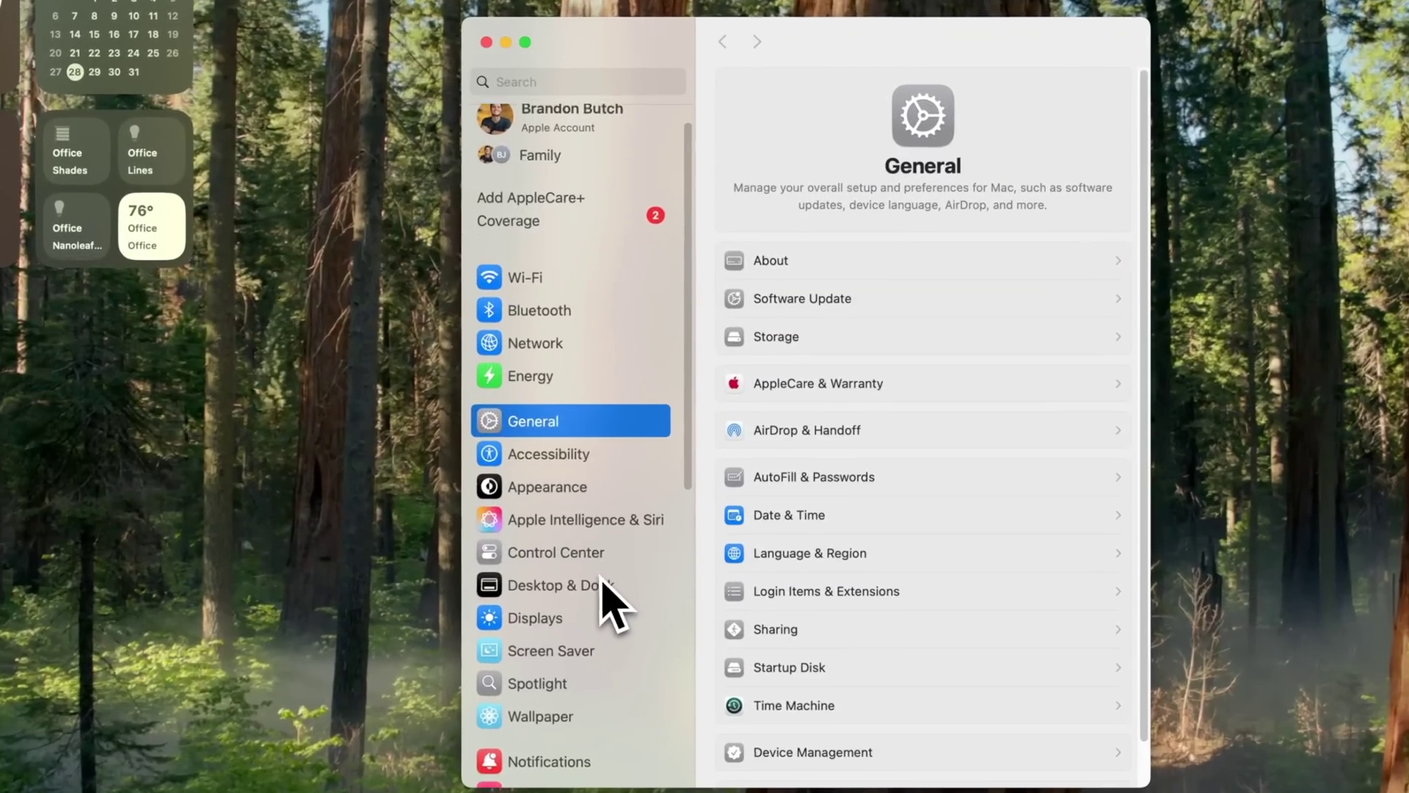
{"action": "scroll", "coordinate": [602, 587], "scroll_direction": "down", "scroll_amount": 4}
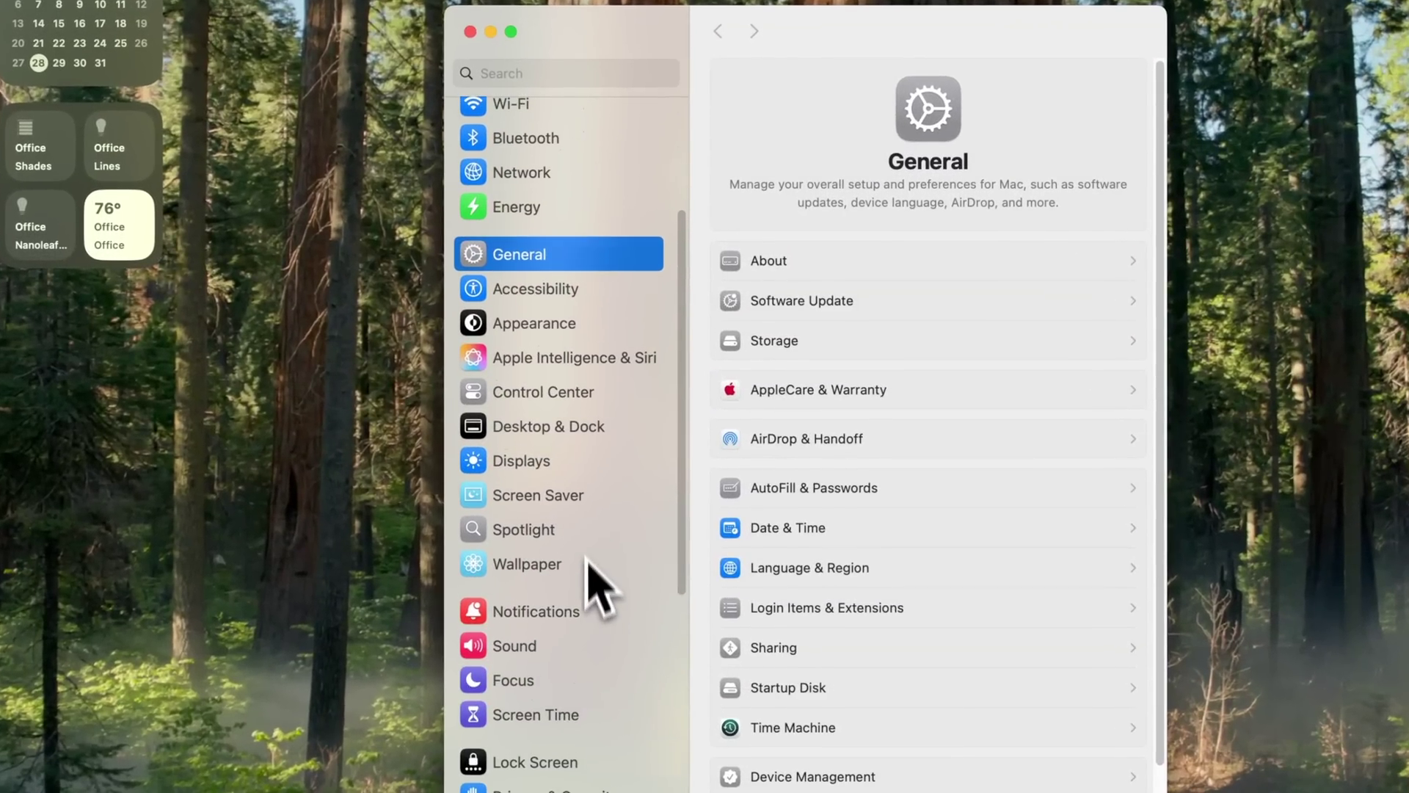
Step: Try dragging the Notes window to the menu bar to fill the screen, then restore it
{"action": "left_click", "coordinate": [577, 440]}
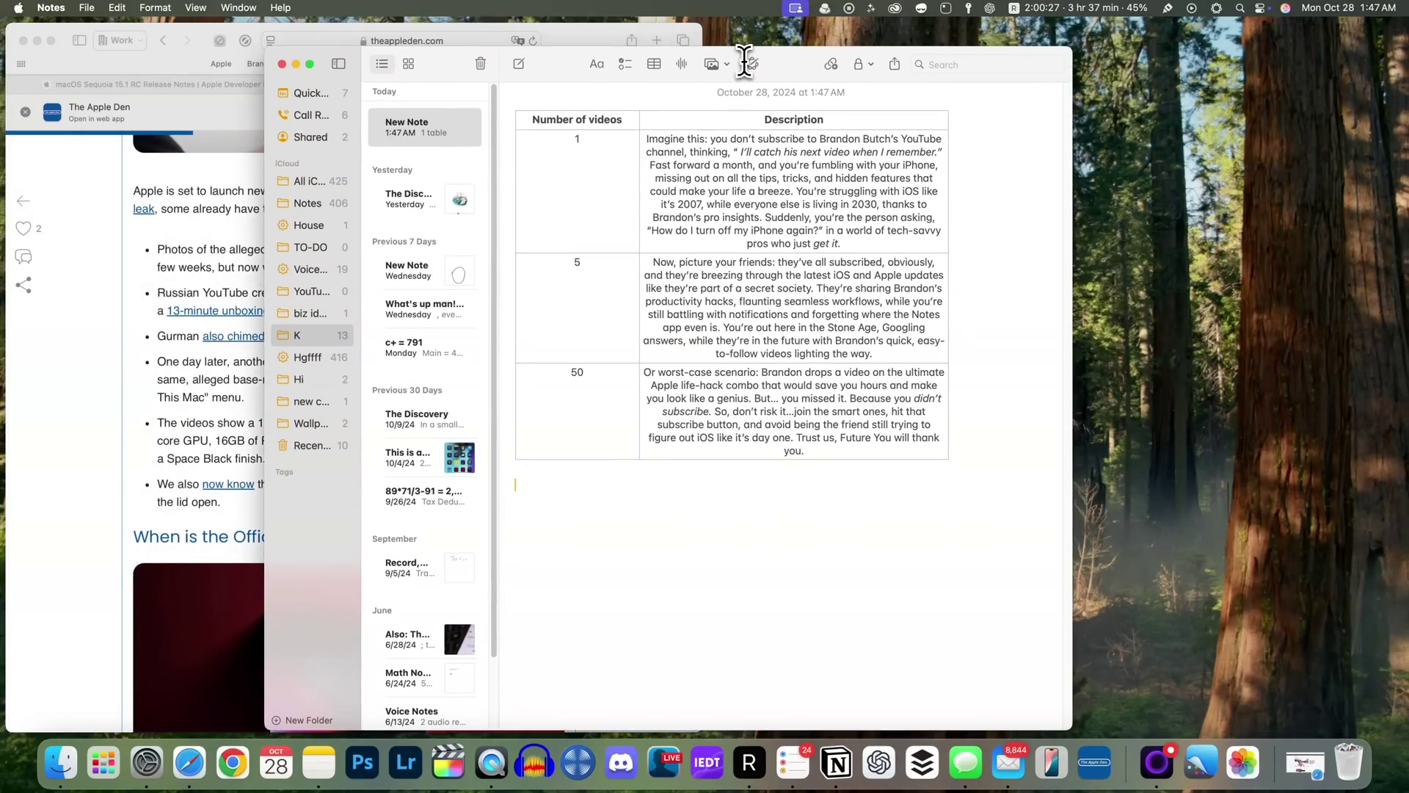
{"action": "left_click_drag", "start_coordinate": [744, 60], "coordinate": [716, 13]}
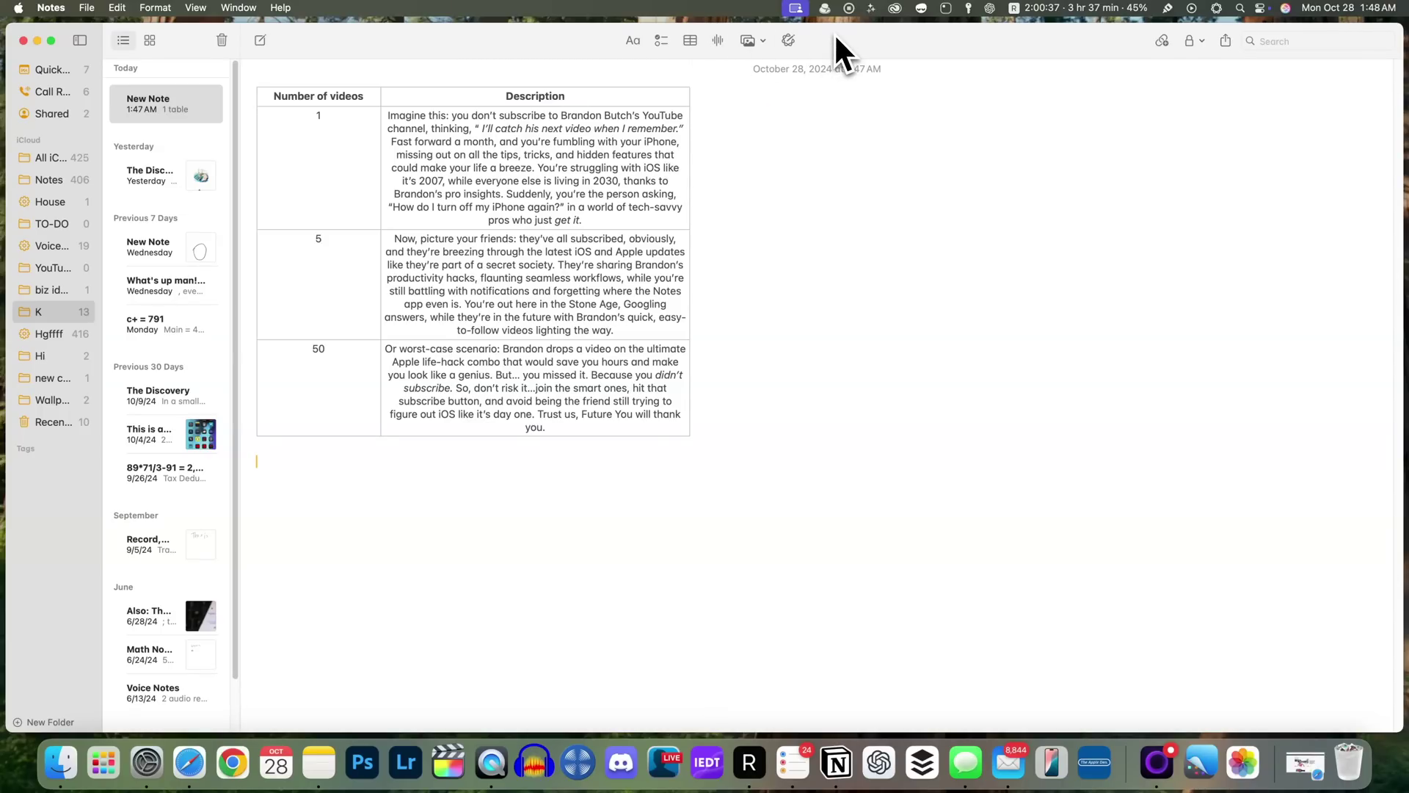
{"action": "left_click_drag", "start_coordinate": [835, 36], "coordinate": [1060, 56]}
Step: Turn off 'Drag windows to menu bar to fill screen' in Desktop & Dock
{"action": "left_click", "coordinate": [554, 150]}
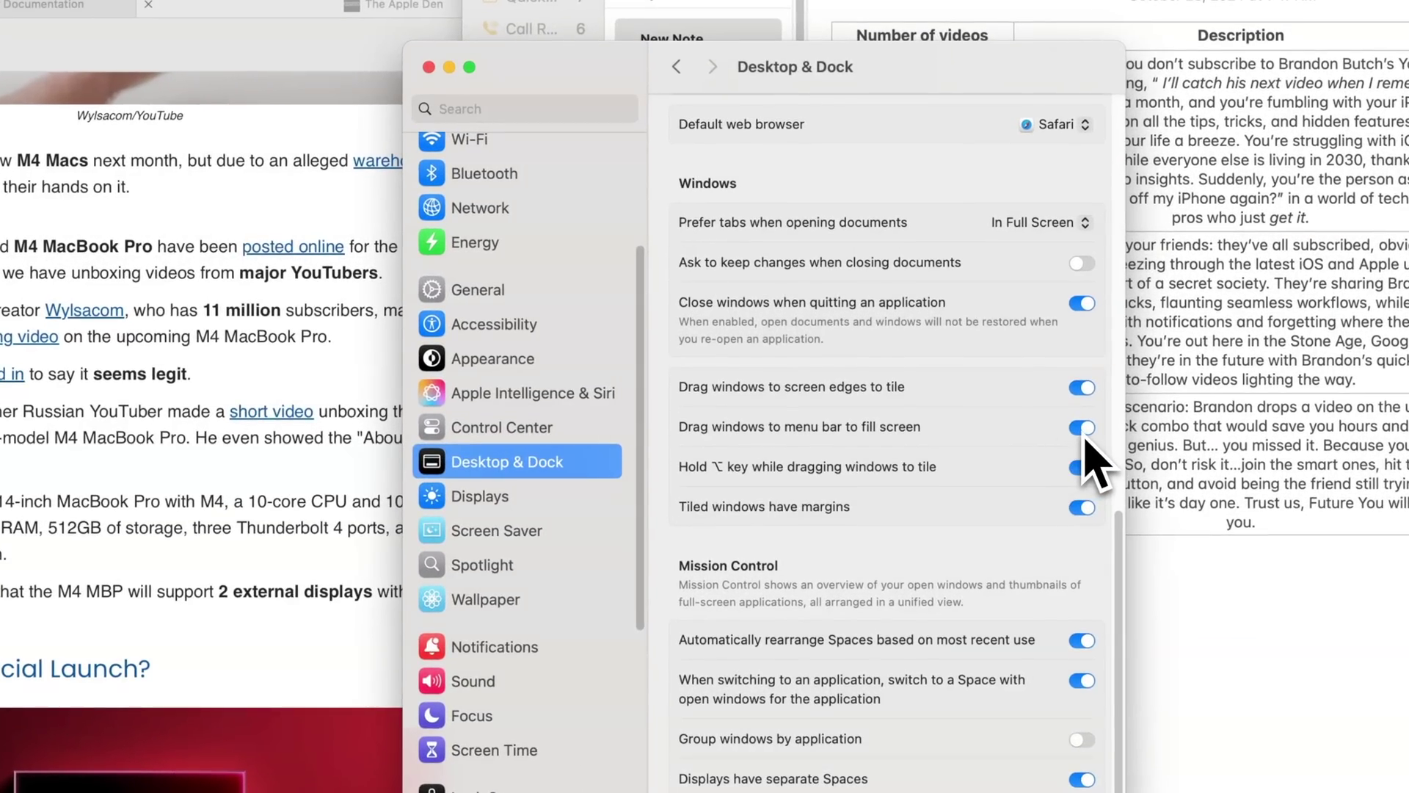
{"action": "left_click", "coordinate": [1072, 426]}
{"action": "left_click", "coordinate": [1077, 428]}
{"action": "left_click", "coordinate": [1080, 427]}
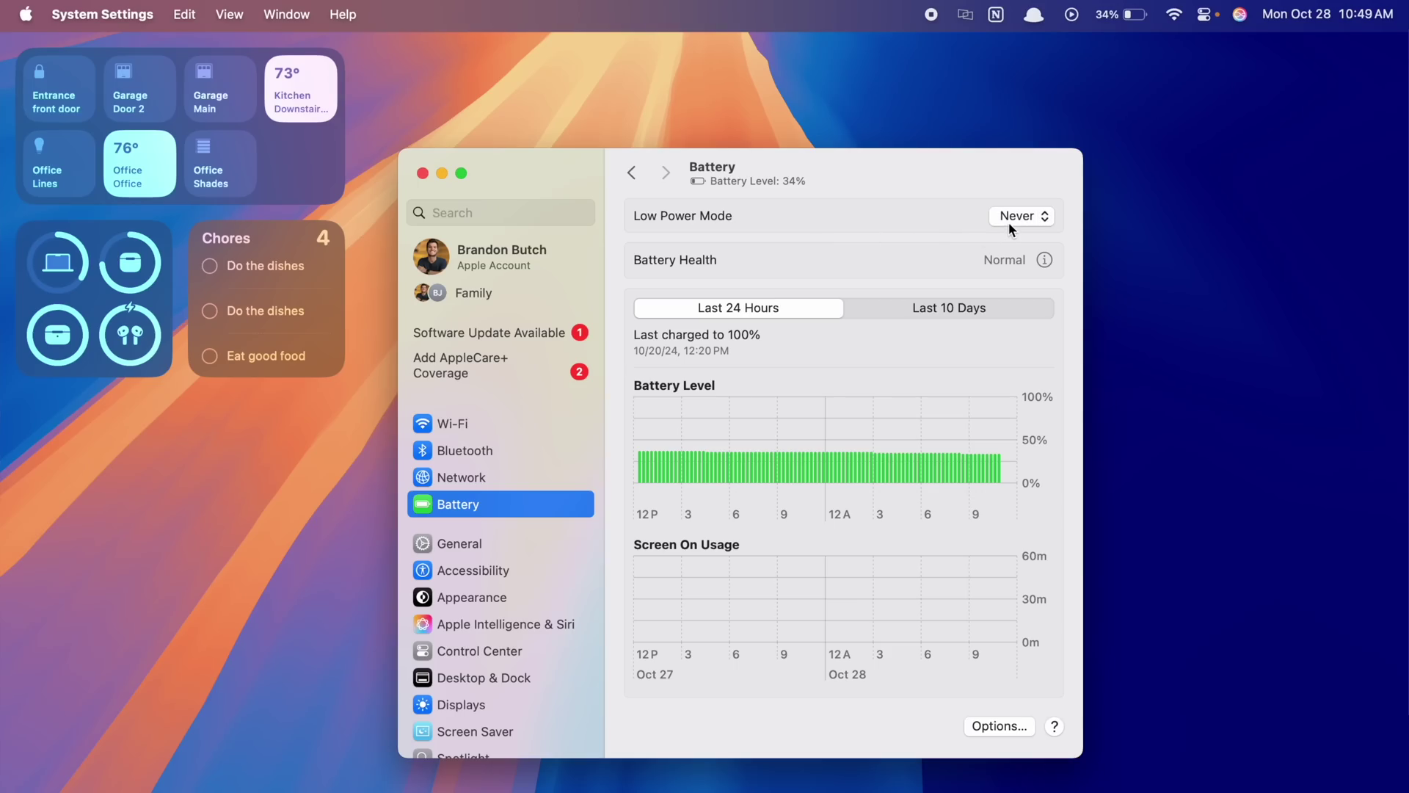
{"action": "left_click", "coordinate": [1009, 219]}
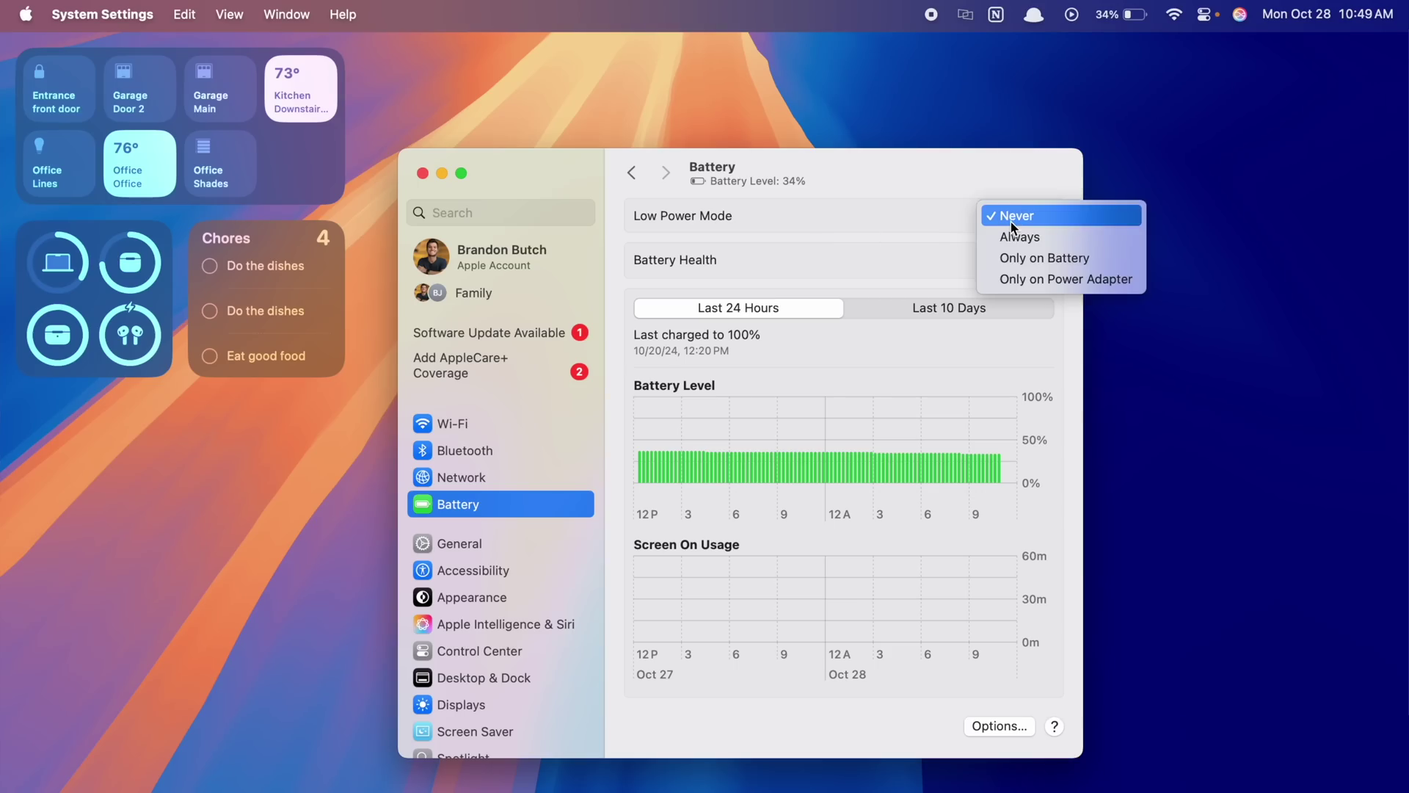
Step: Switch the Mac to Low Power energy mode from the menu-bar battery panel, leaving automatic Low Power at Never
{"action": "left_click", "coordinate": [950, 218]}
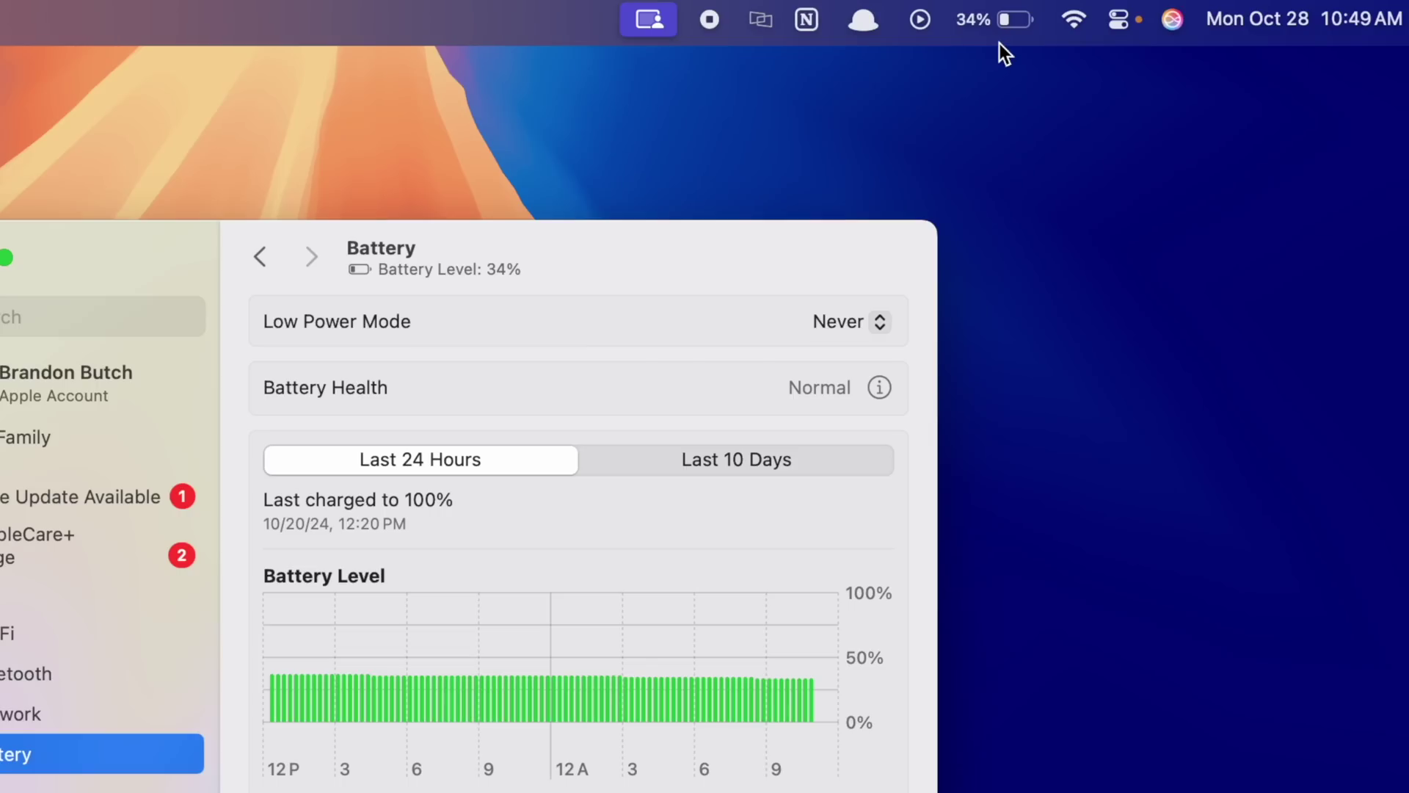
{"action": "left_click", "coordinate": [1129, 16]}
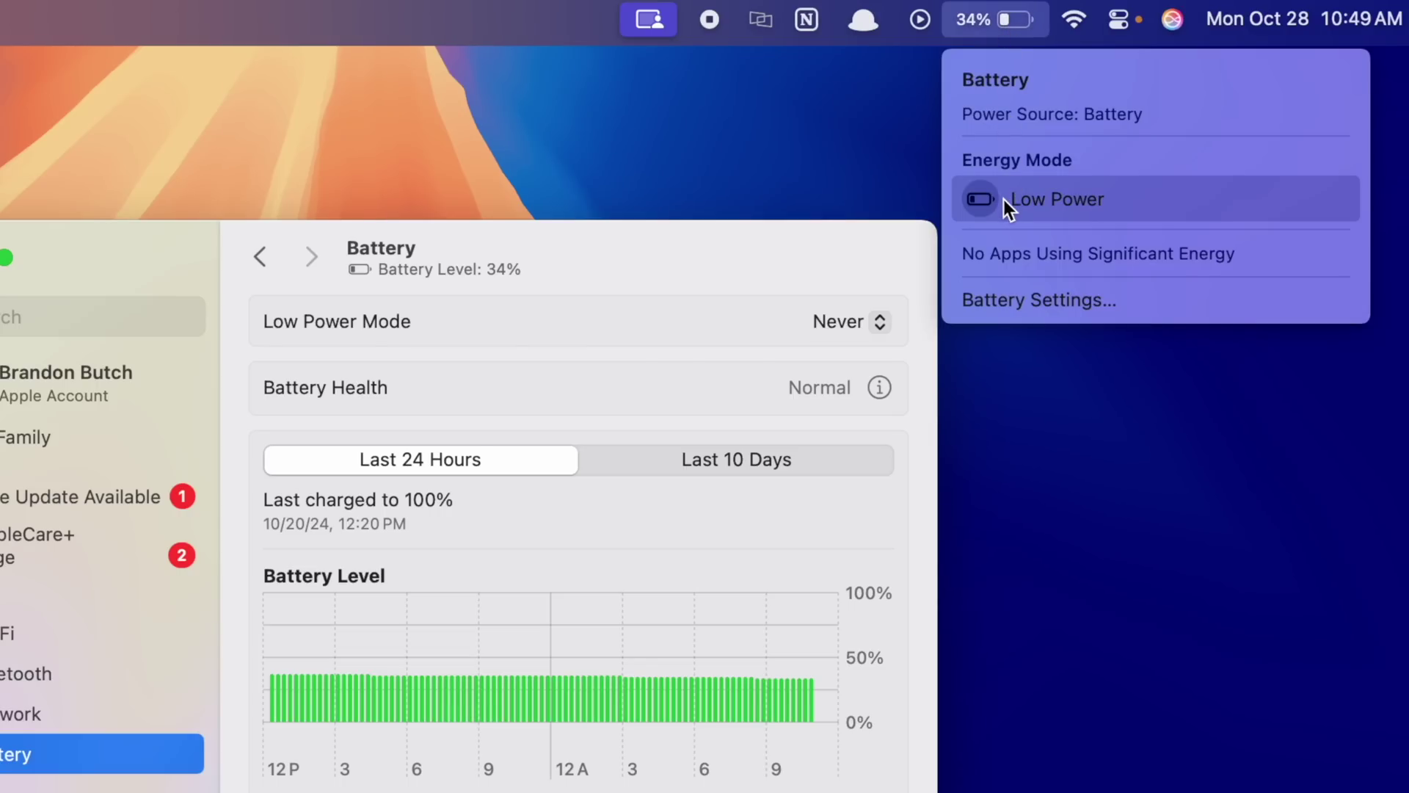
{"action": "left_click", "coordinate": [1050, 208]}
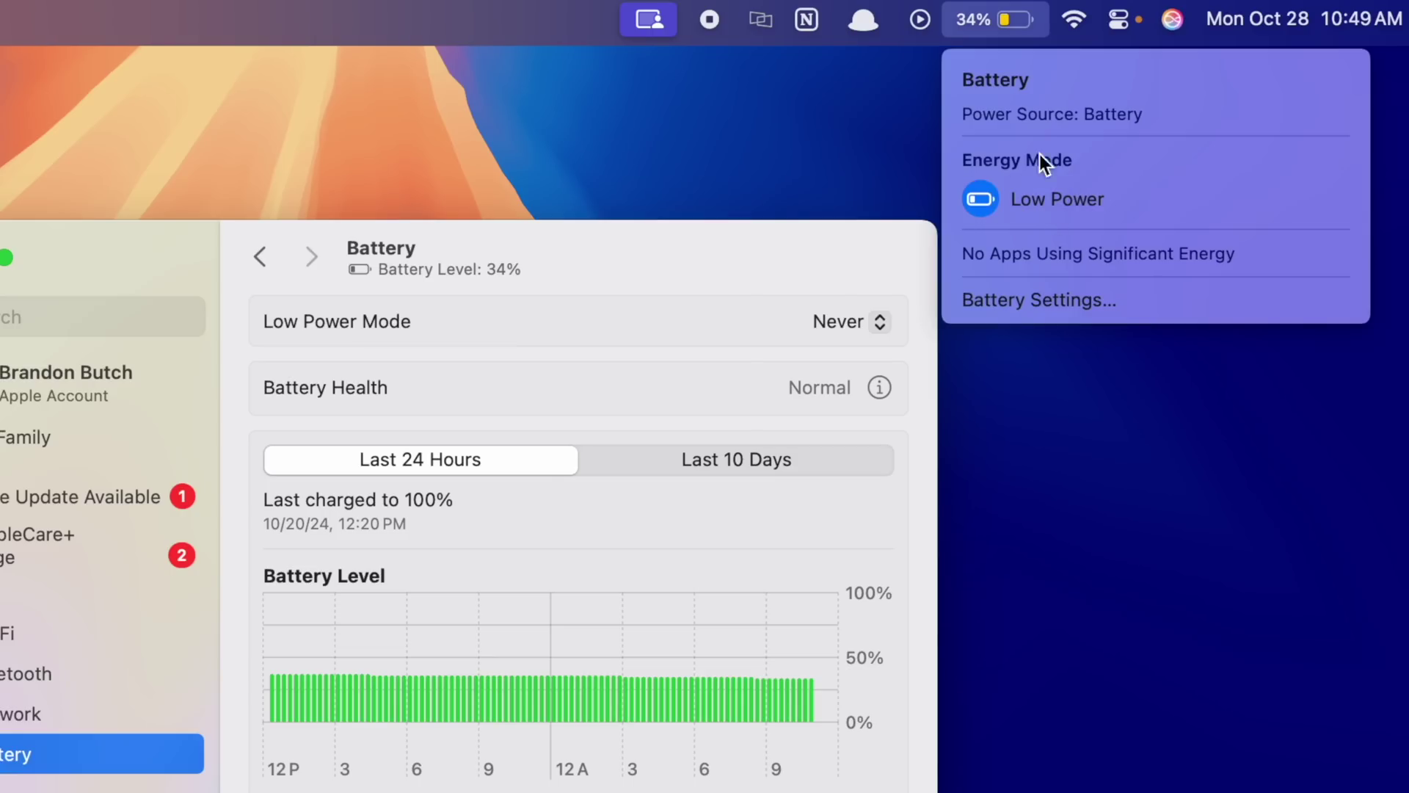
{"action": "left_click", "coordinate": [1017, 31]}
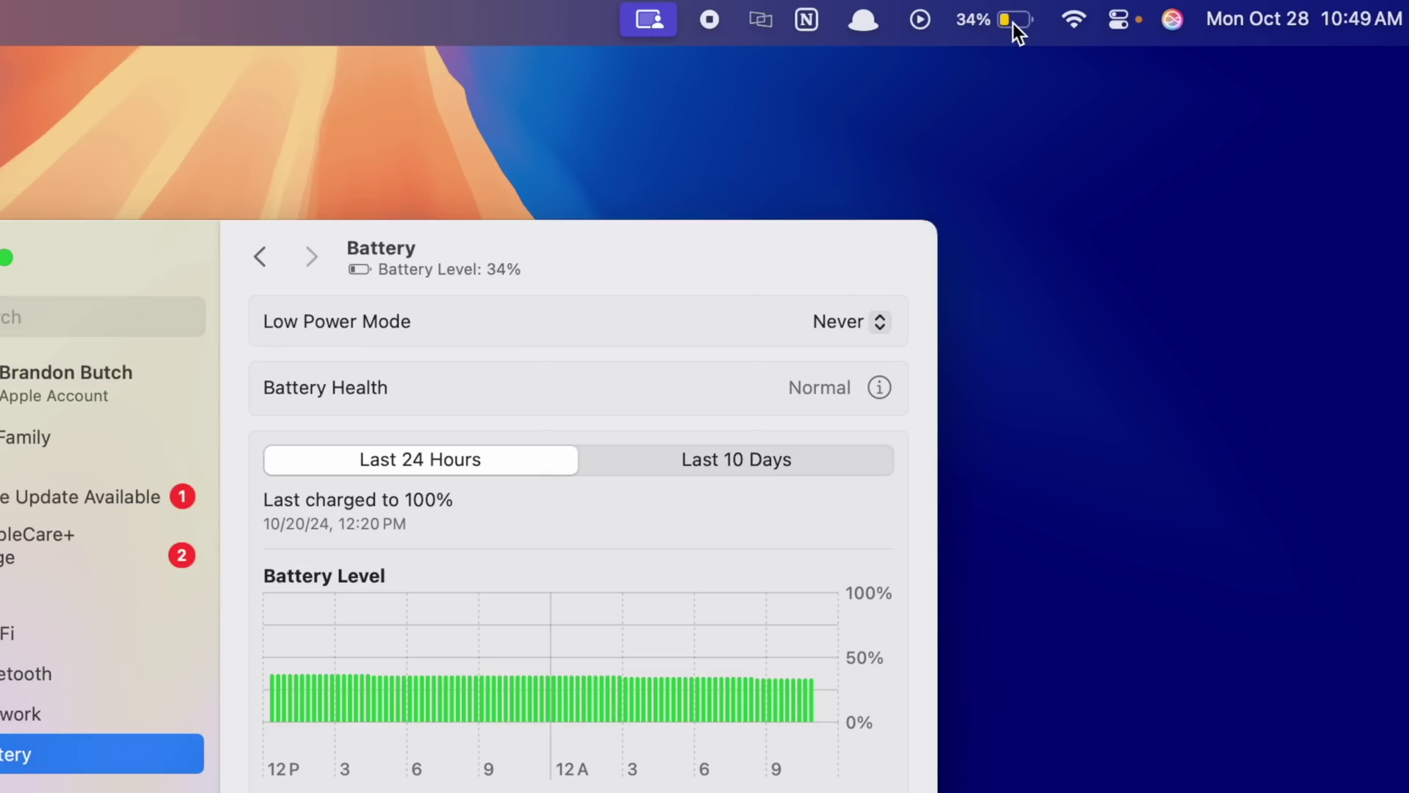
{"action": "left_click", "coordinate": [1012, 23]}
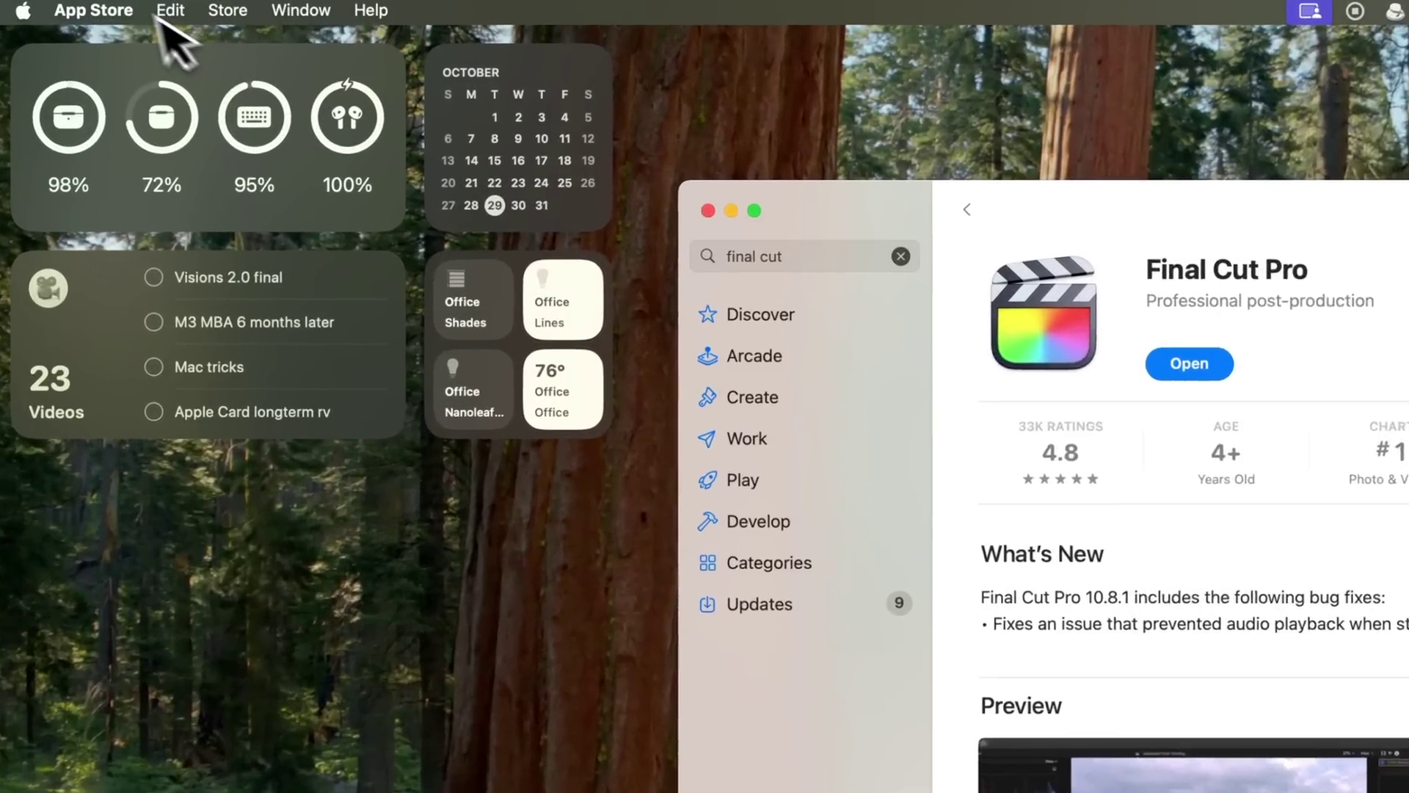
Step: In App Store Settings, enable installing large apps on a separate disk without choosing a disk
{"action": "left_click", "coordinate": [77, 8]}
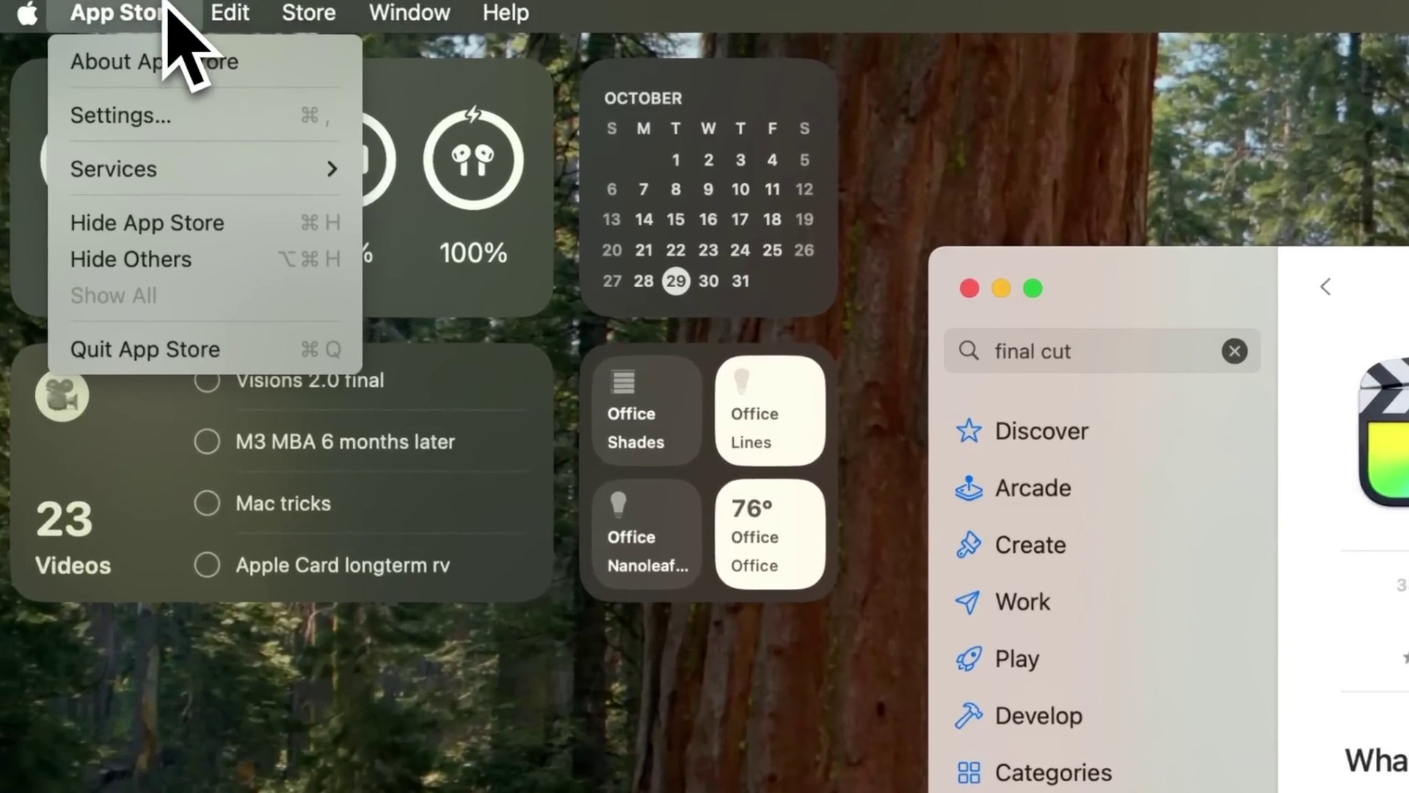
{"action": "left_click", "coordinate": [166, 120]}
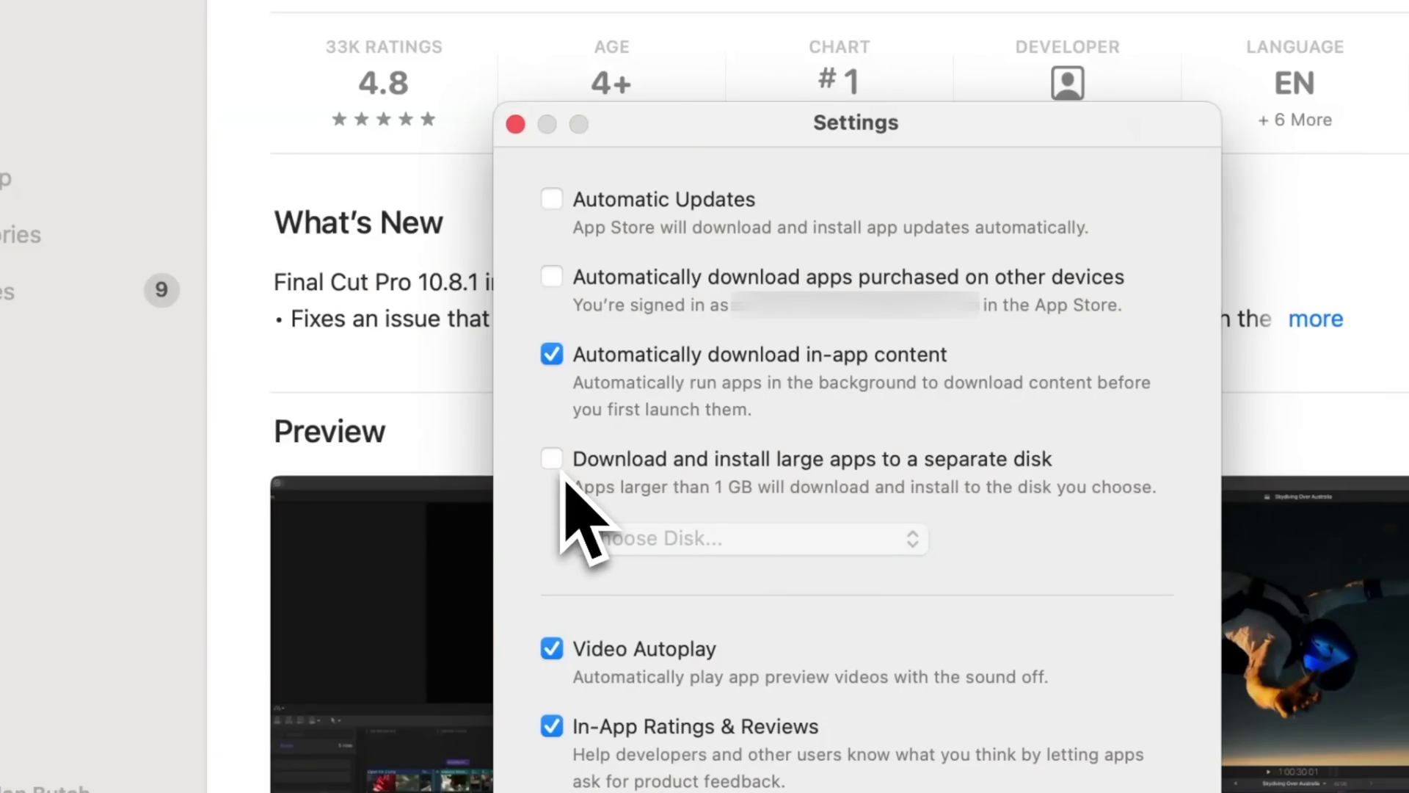
{"action": "left_click", "coordinate": [562, 469]}
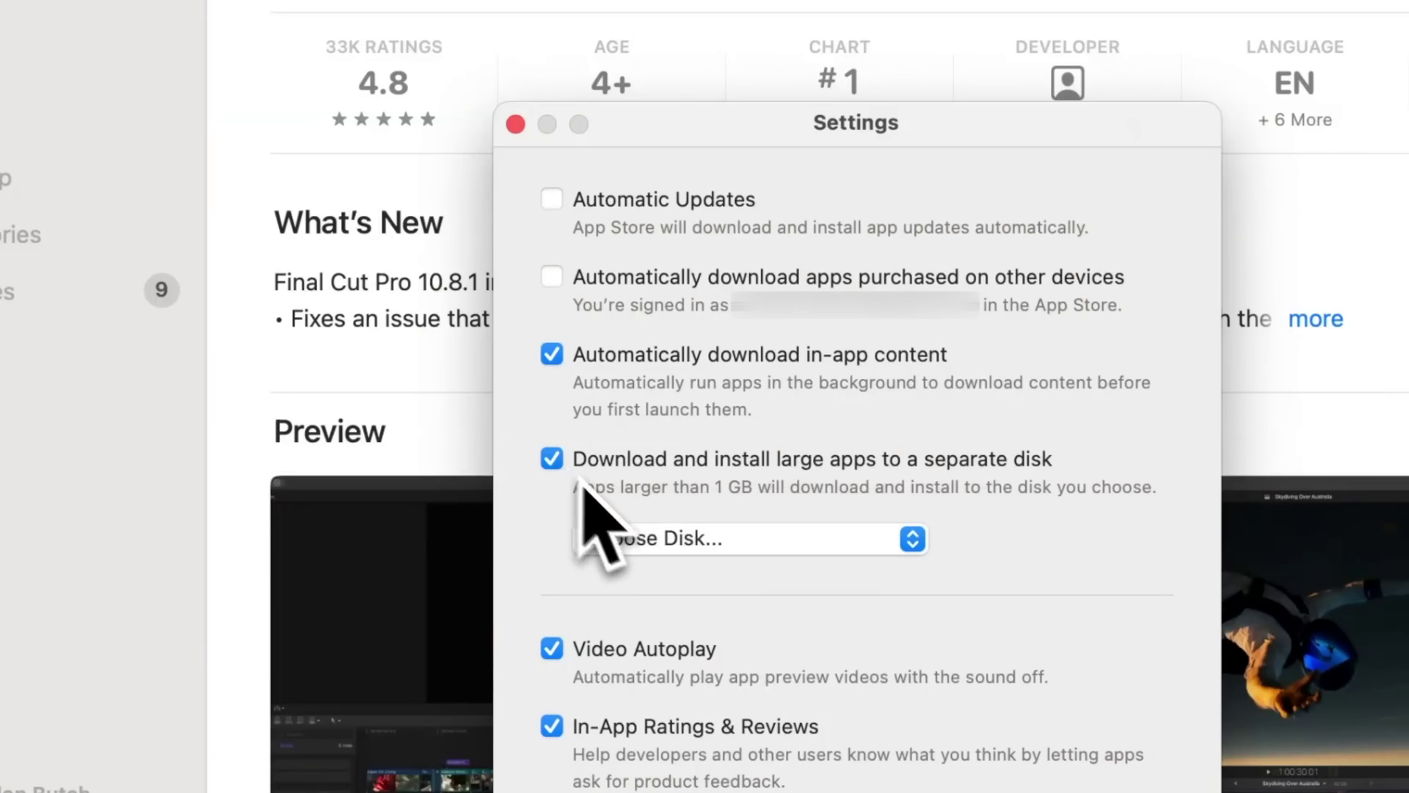
{"action": "left_click", "coordinate": [727, 539]}
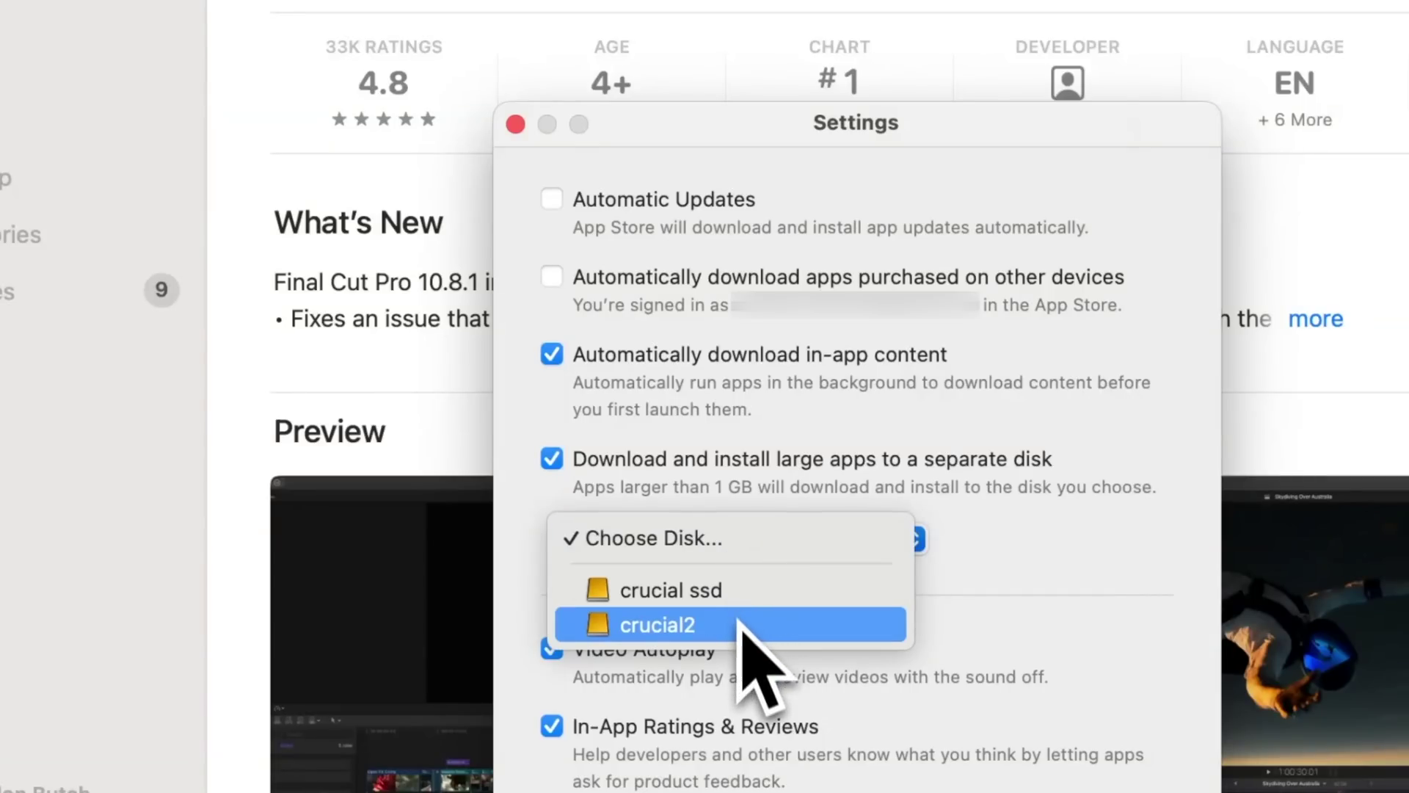
{"action": "left_click", "coordinate": [954, 516]}
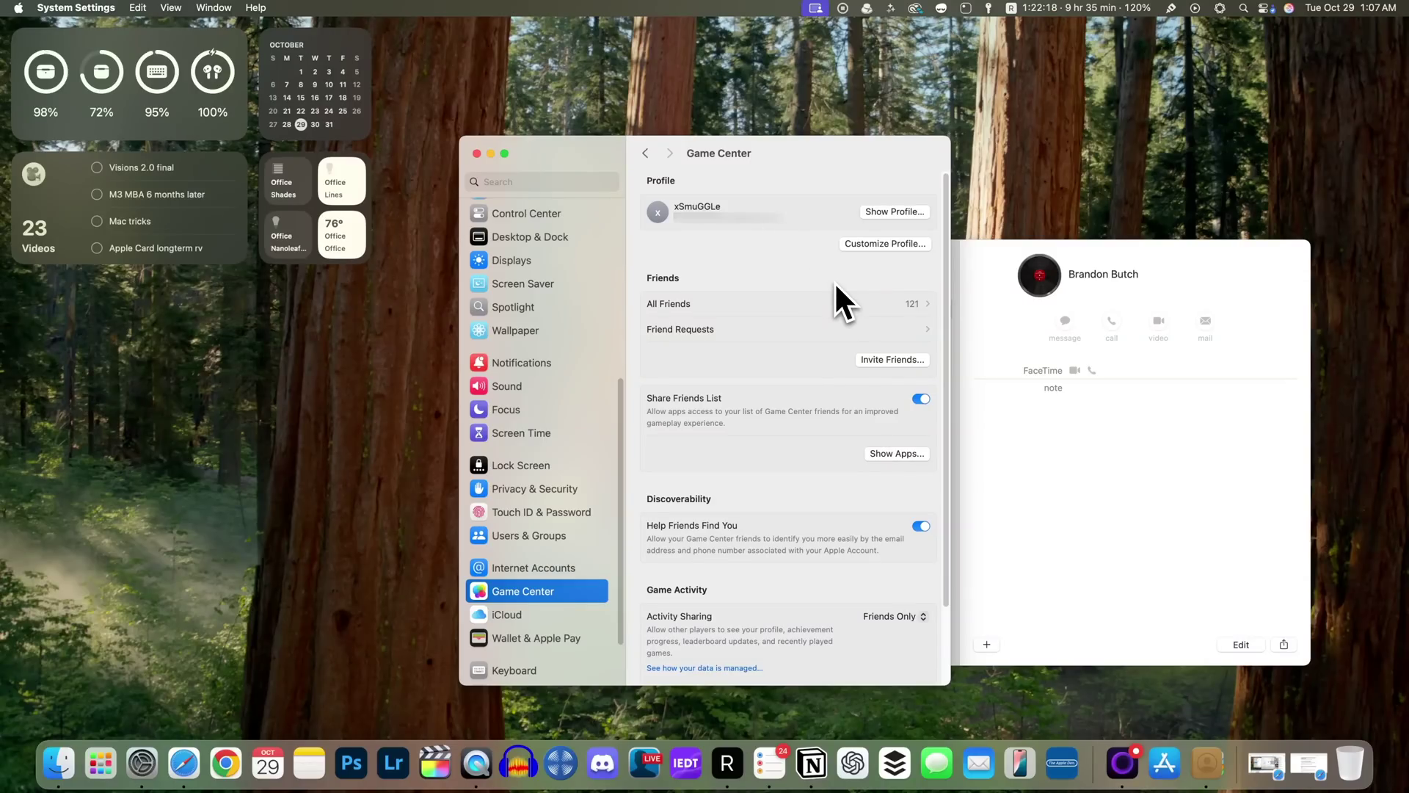
Step: Review the Game Center profile, then invite friends to bring up the Contacts list
{"action": "left_click", "coordinate": [885, 248]}
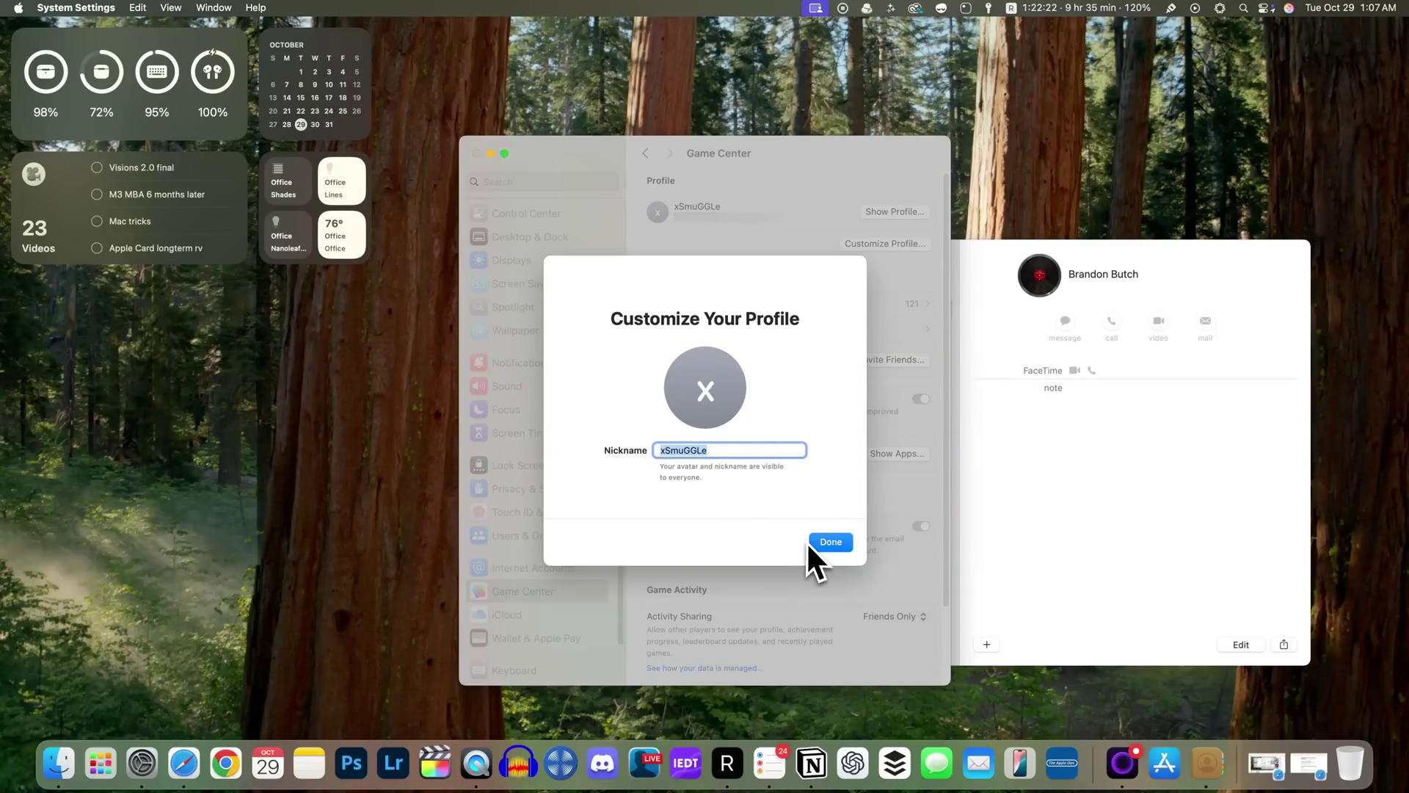
{"action": "left_click", "coordinate": [831, 543]}
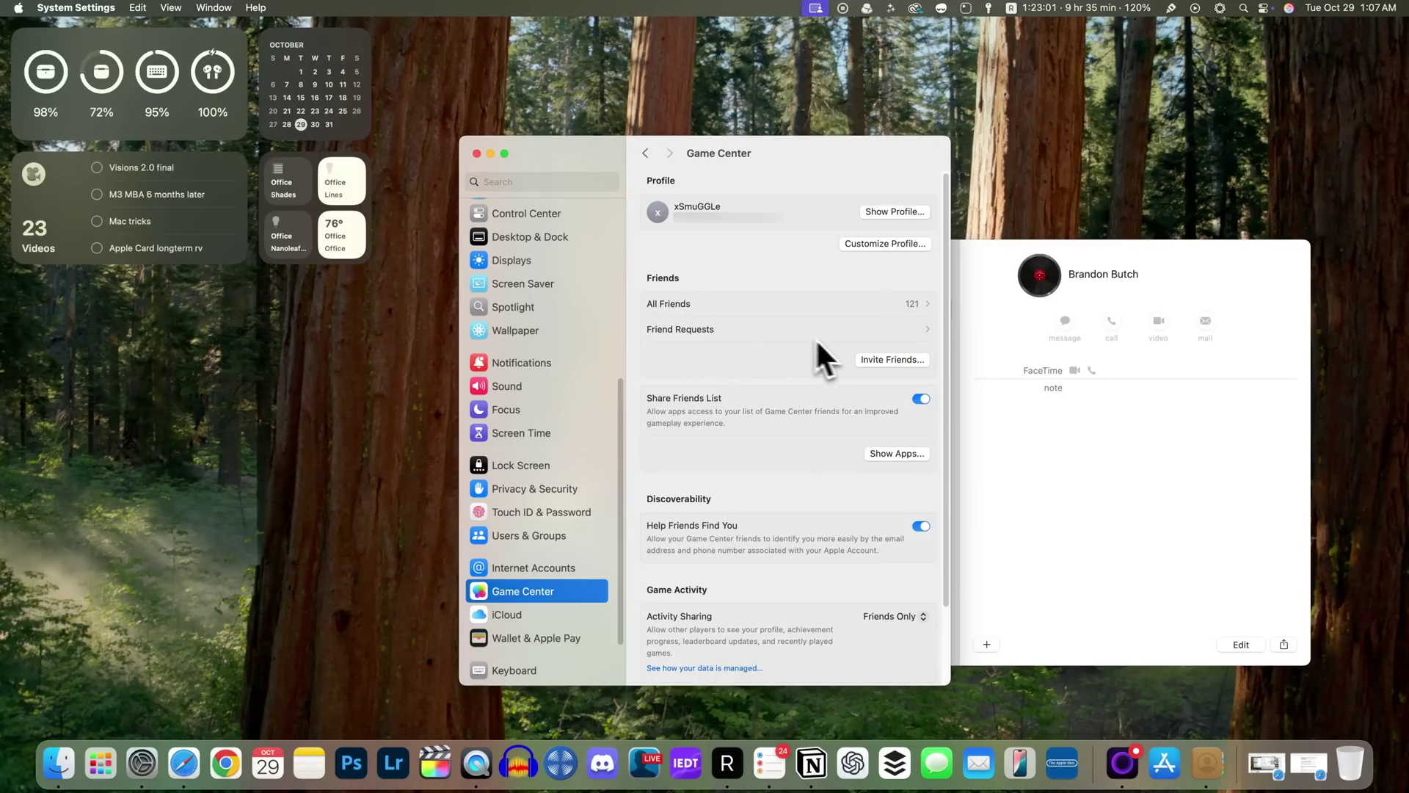
{"action": "left_click", "coordinate": [884, 360]}
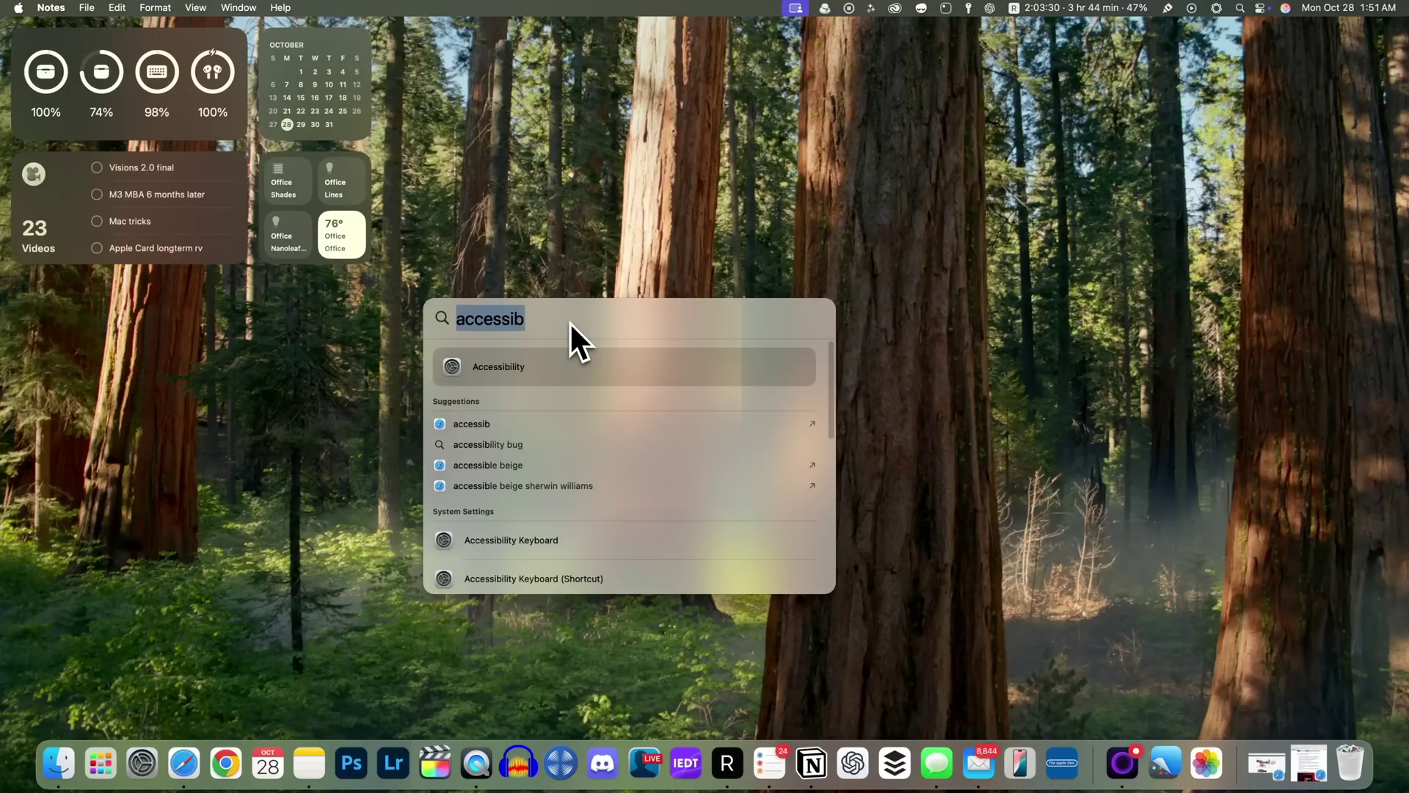
Step: Search Spotlight for 'bluetooth', fixing the typo, to list the Bluetooth results
{"action": "type", "text": "bluetto"}
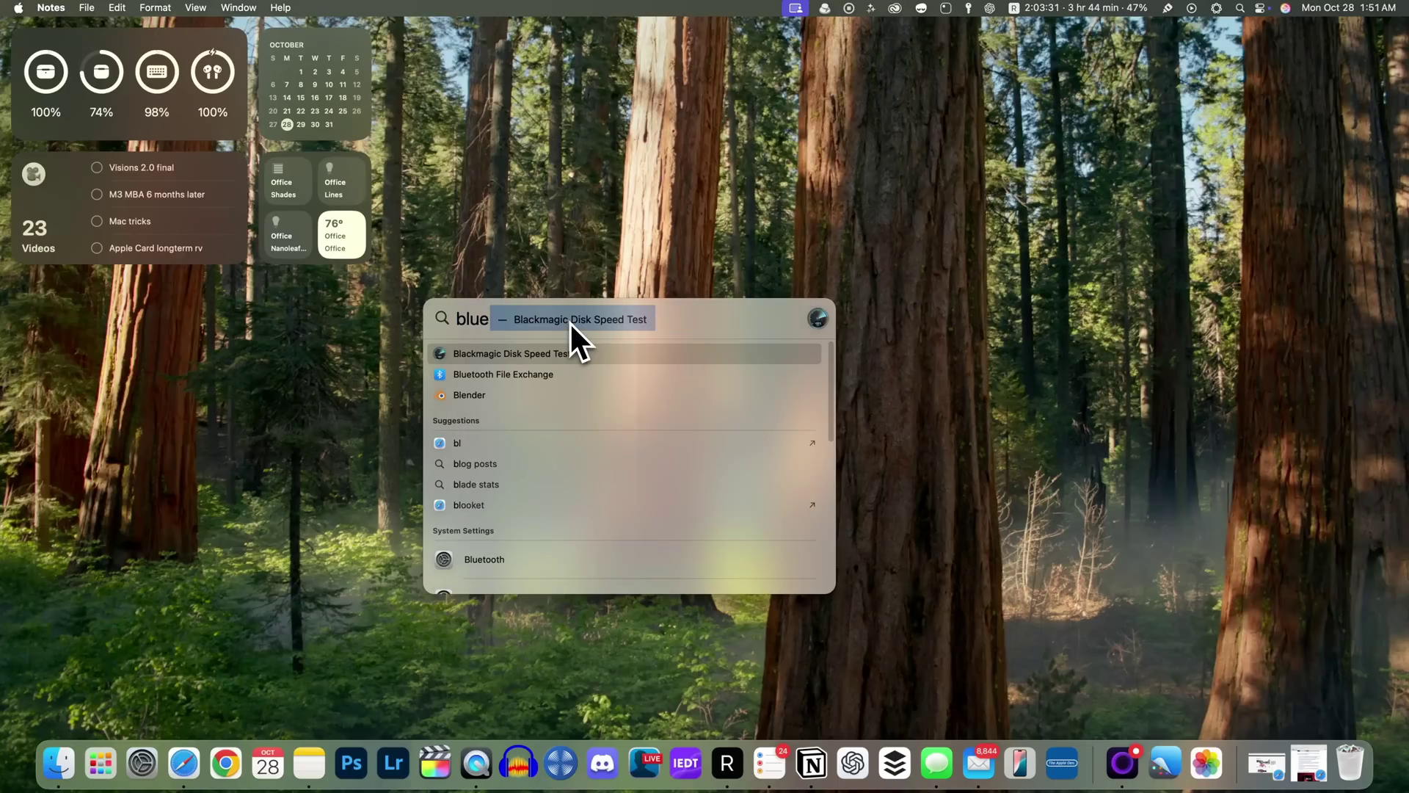
{"action": "key", "text": "BackSpace"}
{"action": "key", "text": "BackSpace"}
{"action": "key", "text": "BackSpace"}
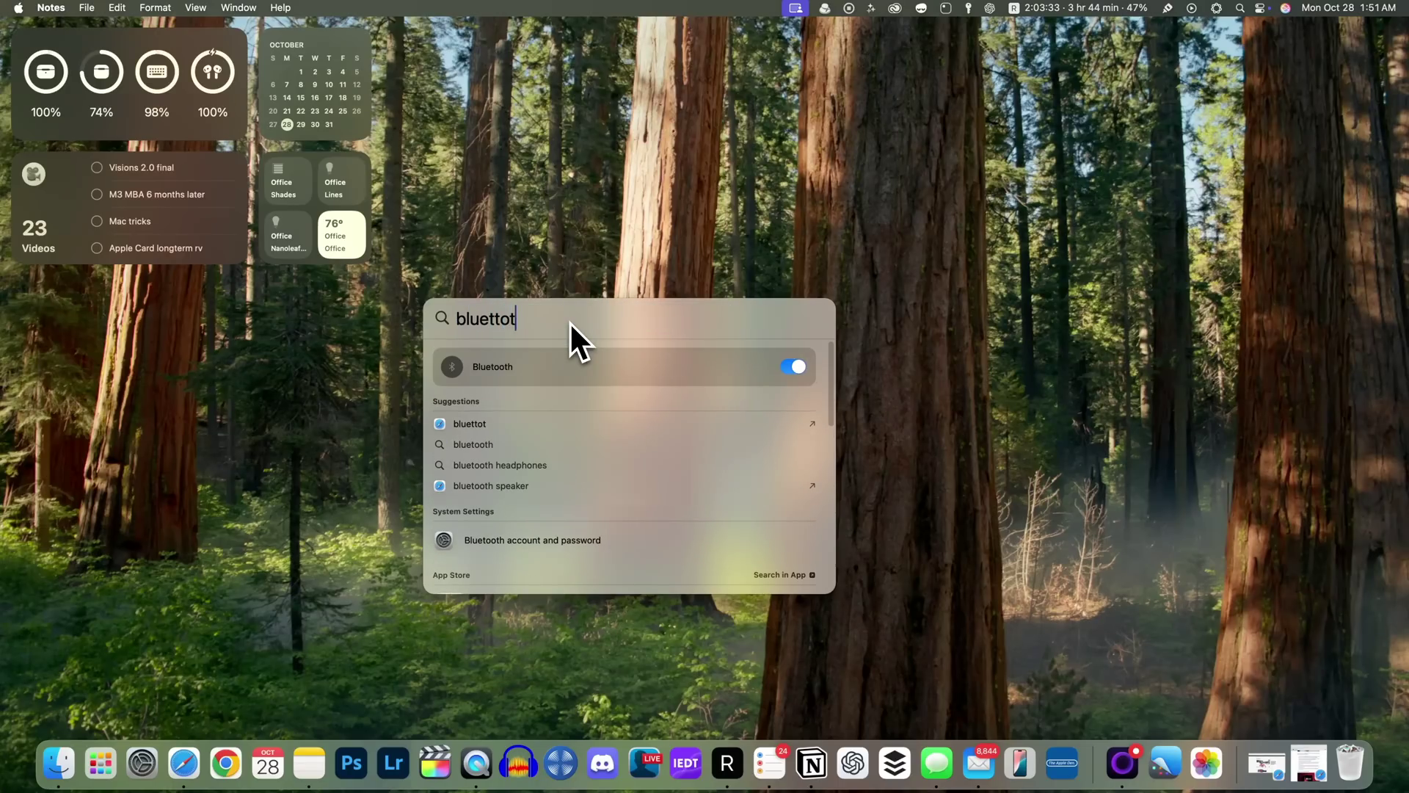
{"action": "type", "text": "ooth"}
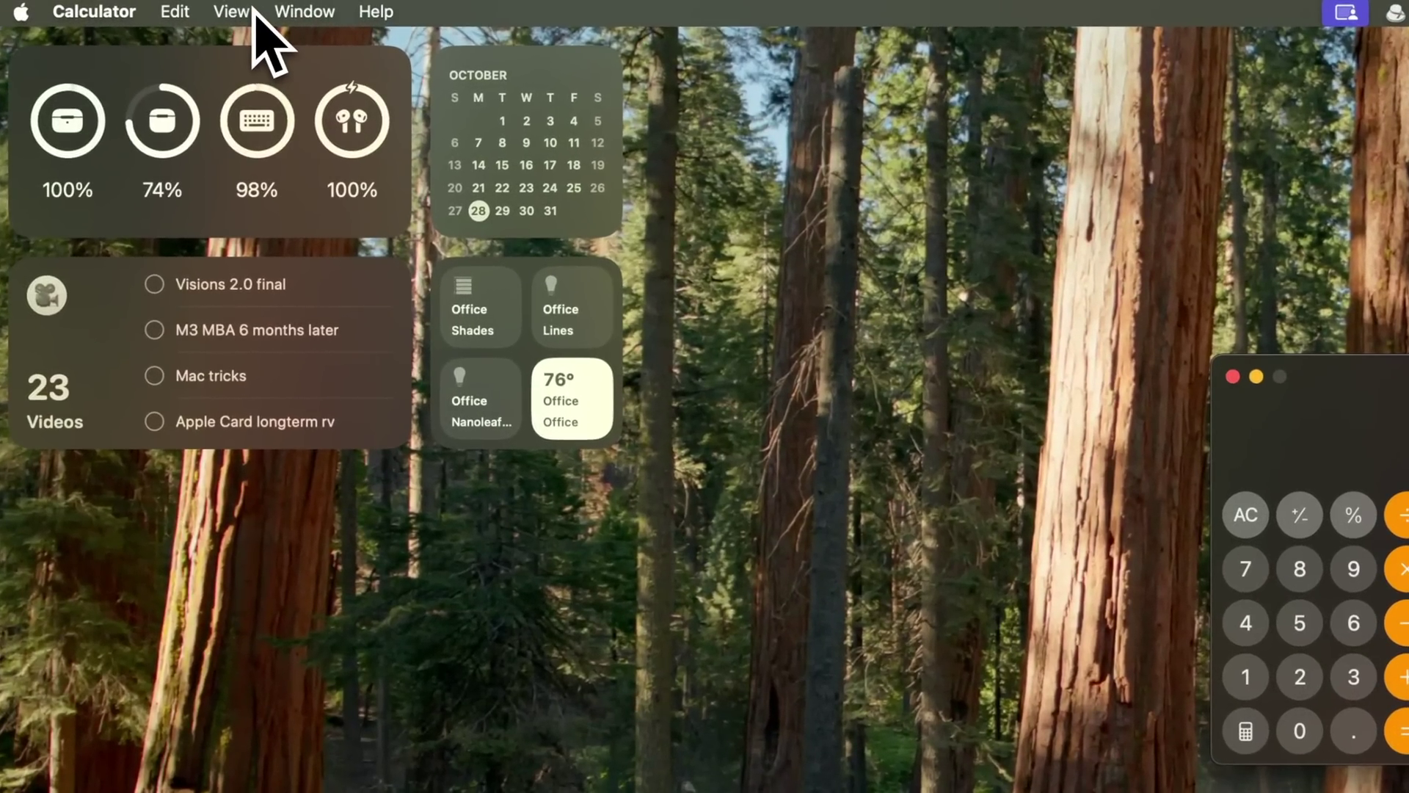
Step: Show Calculator's View menu with its modes and the Math Notes option
{"action": "left_click", "coordinate": [254, 15]}
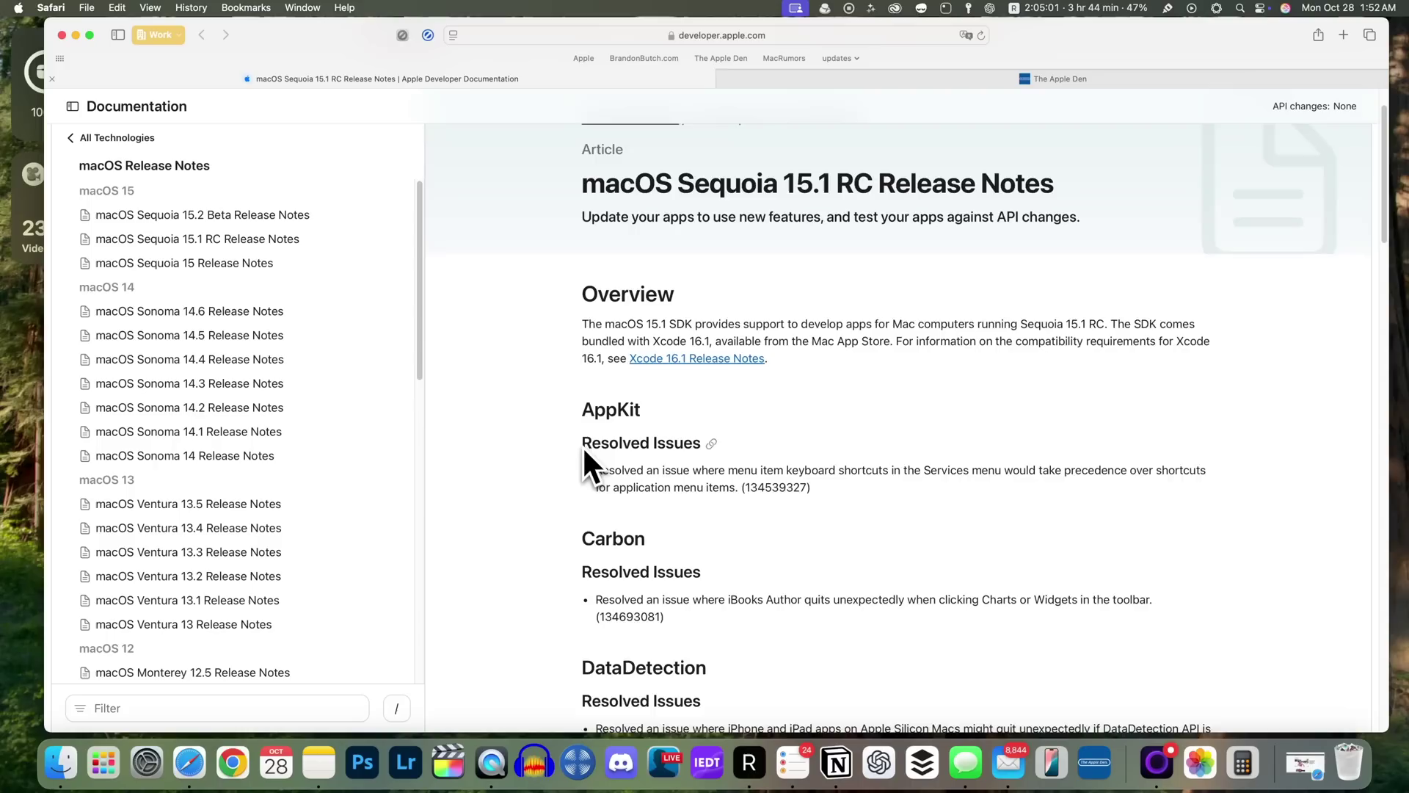
{"action": "scroll", "coordinate": [583, 449], "scroll_direction": "down", "scroll_amount": 3}
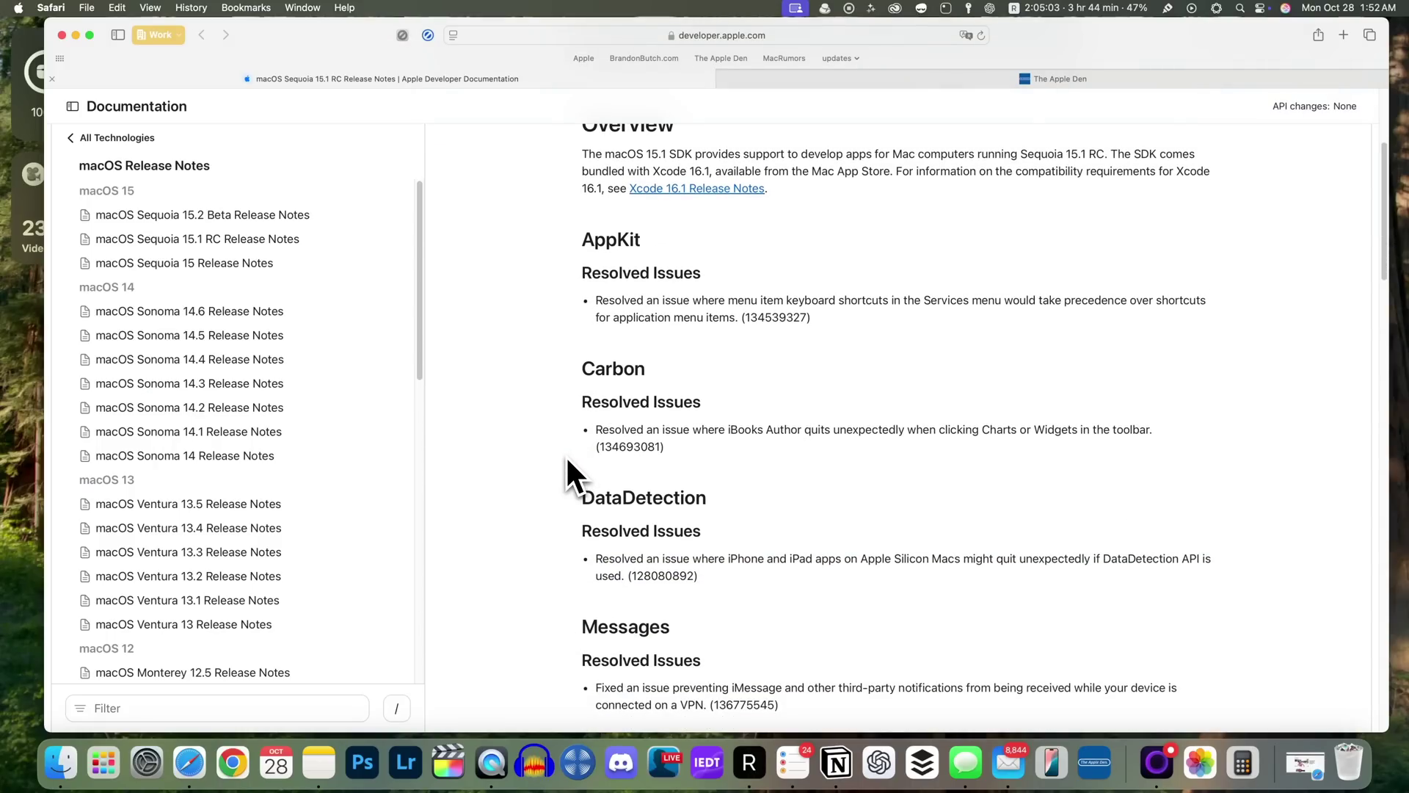
Step: Scroll down through the macOS Sequoia 15.1 release notes in Safari
{"action": "scroll", "coordinate": [567, 461], "scroll_direction": "up", "scroll_amount": 2}
{"action": "scroll", "coordinate": [567, 460], "scroll_direction": "down", "scroll_amount": 10}
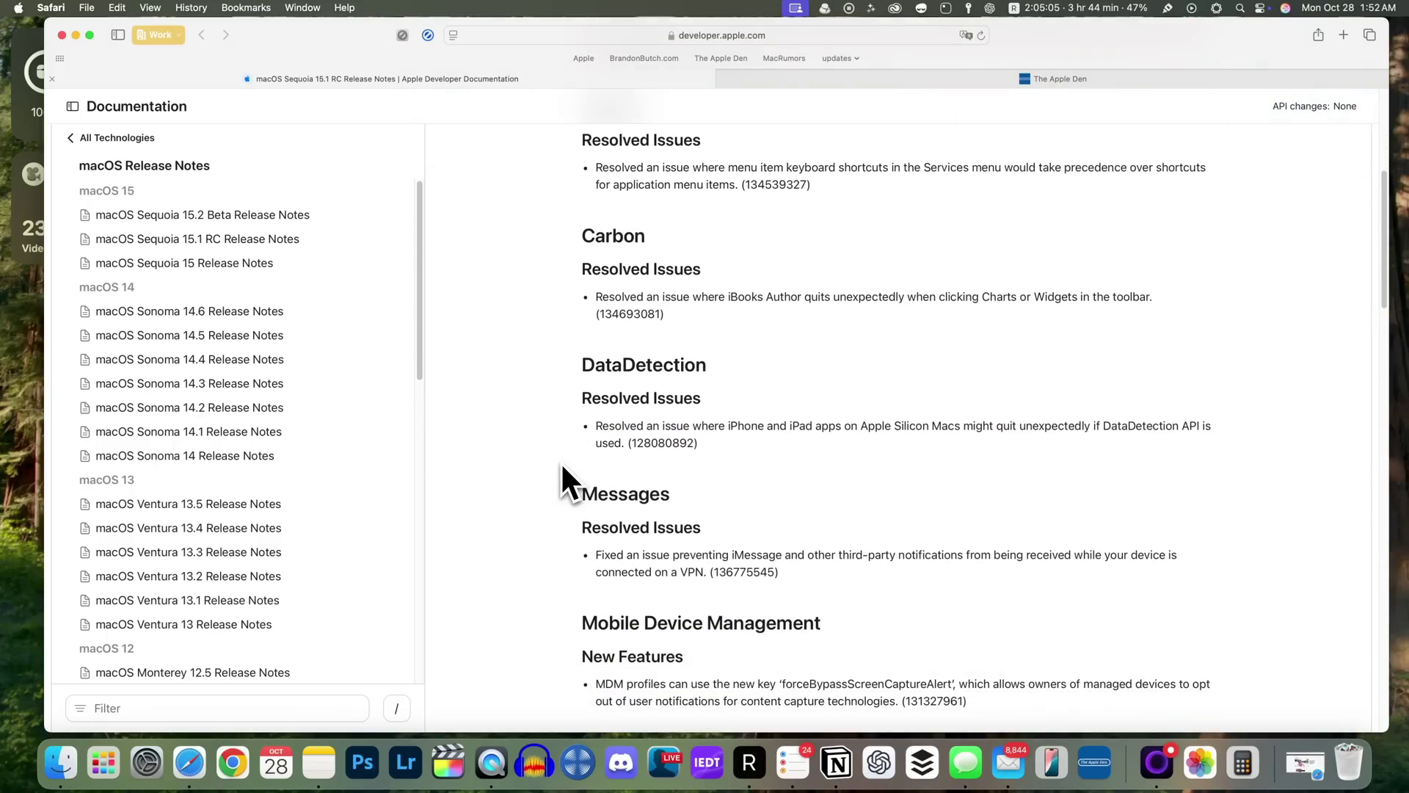
{"action": "scroll", "coordinate": [562, 450], "scroll_direction": "down", "scroll_amount": 1}
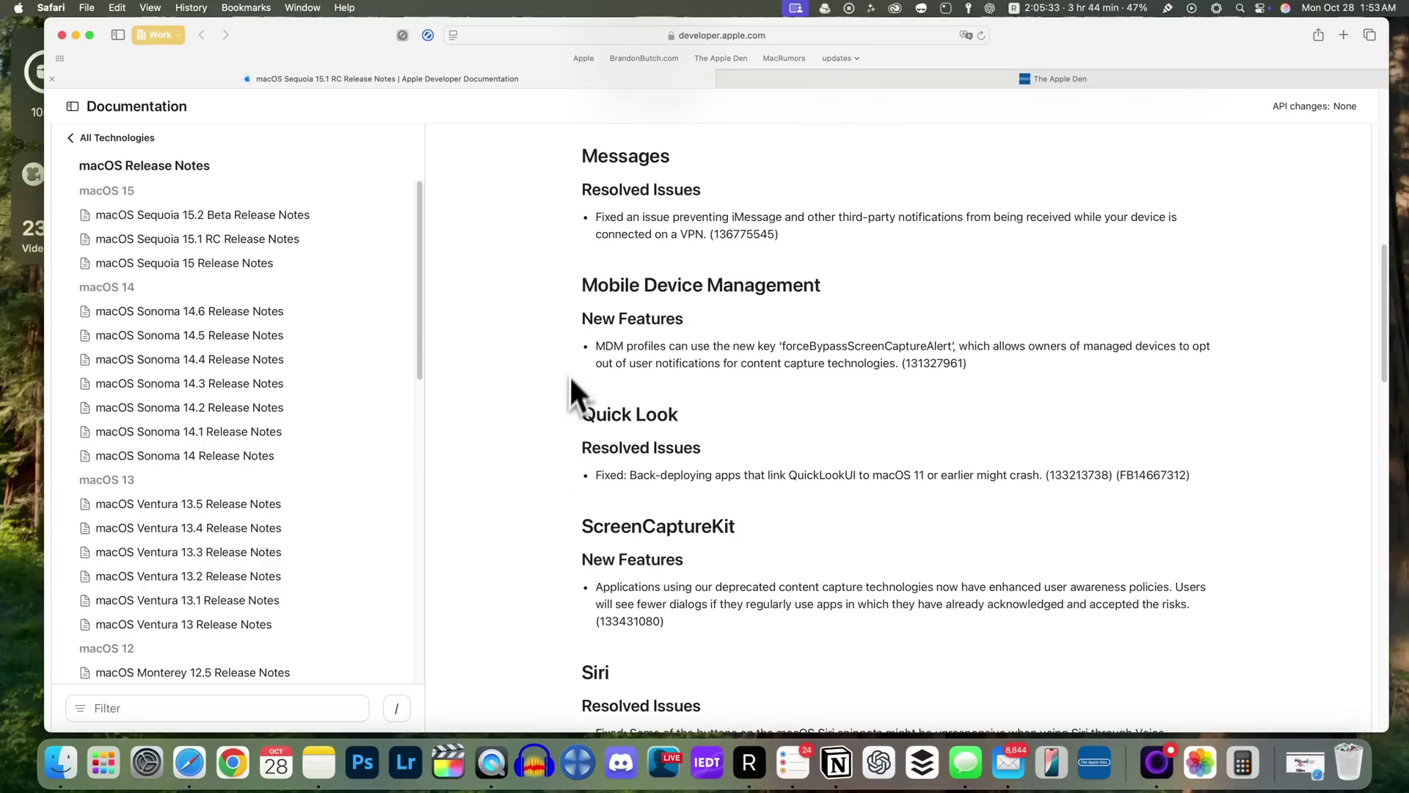
{"action": "scroll", "coordinate": [534, 447], "scroll_direction": "down", "scroll_amount": 4}
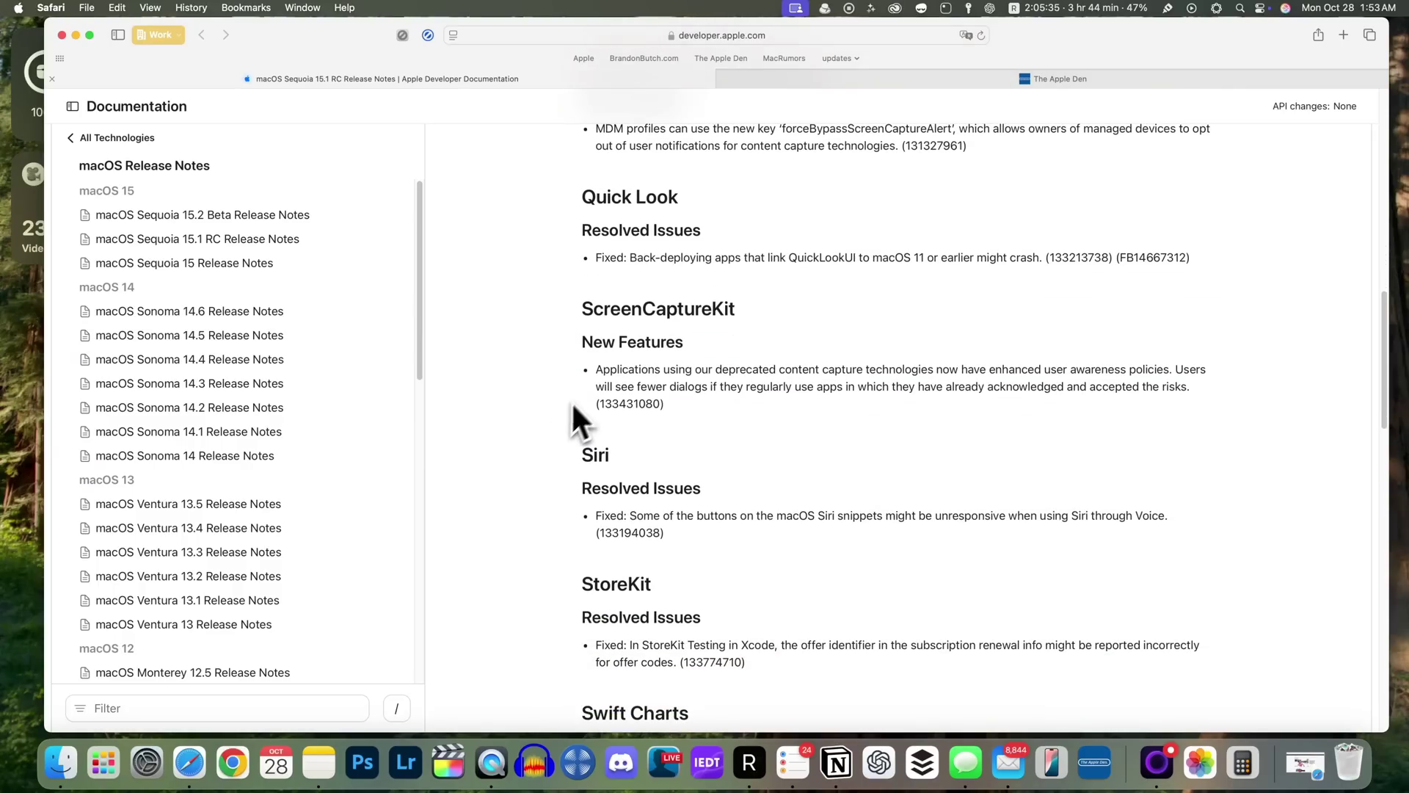
{"action": "scroll", "coordinate": [506, 486], "scroll_direction": "down", "scroll_amount": 5}
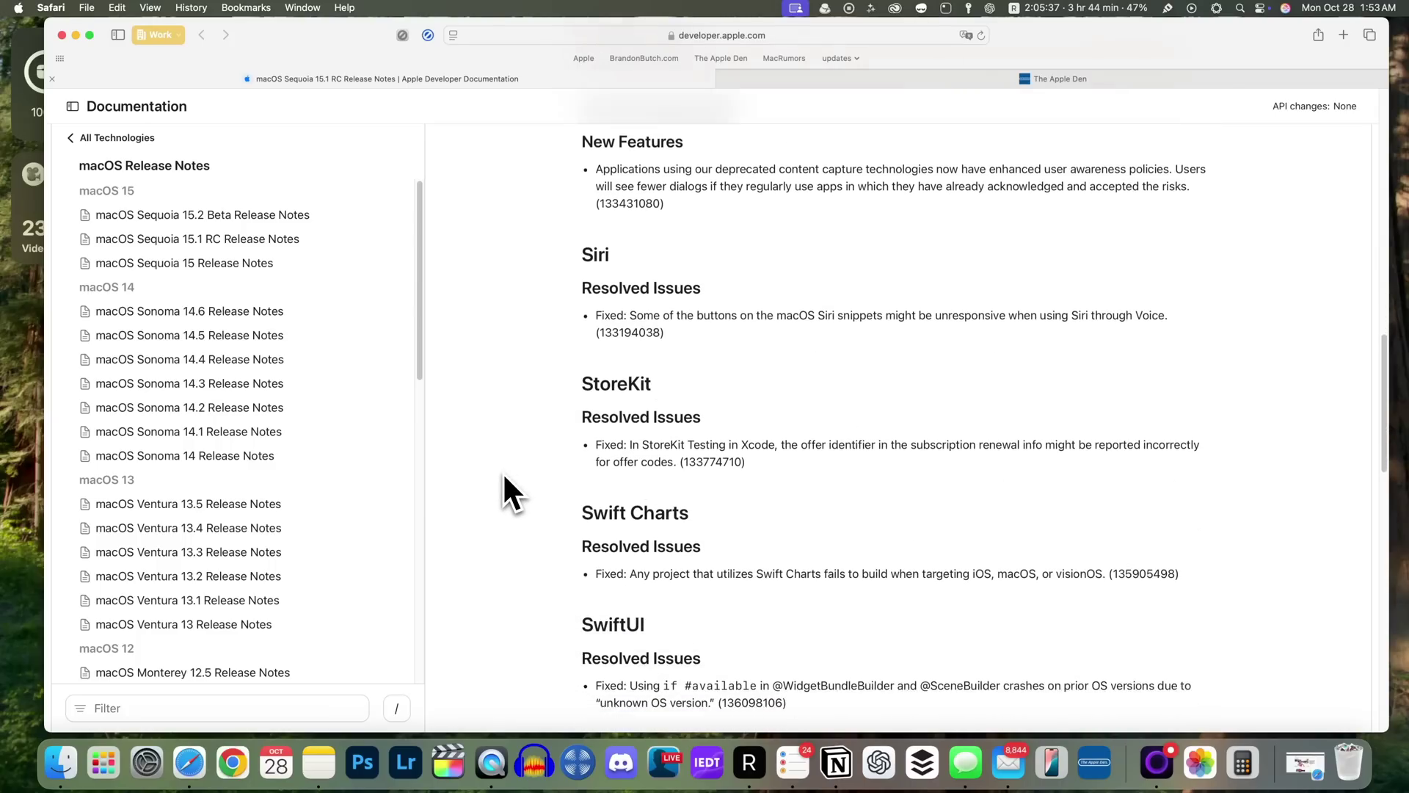
{"action": "scroll", "coordinate": [504, 474], "scroll_direction": "down", "scroll_amount": 4}
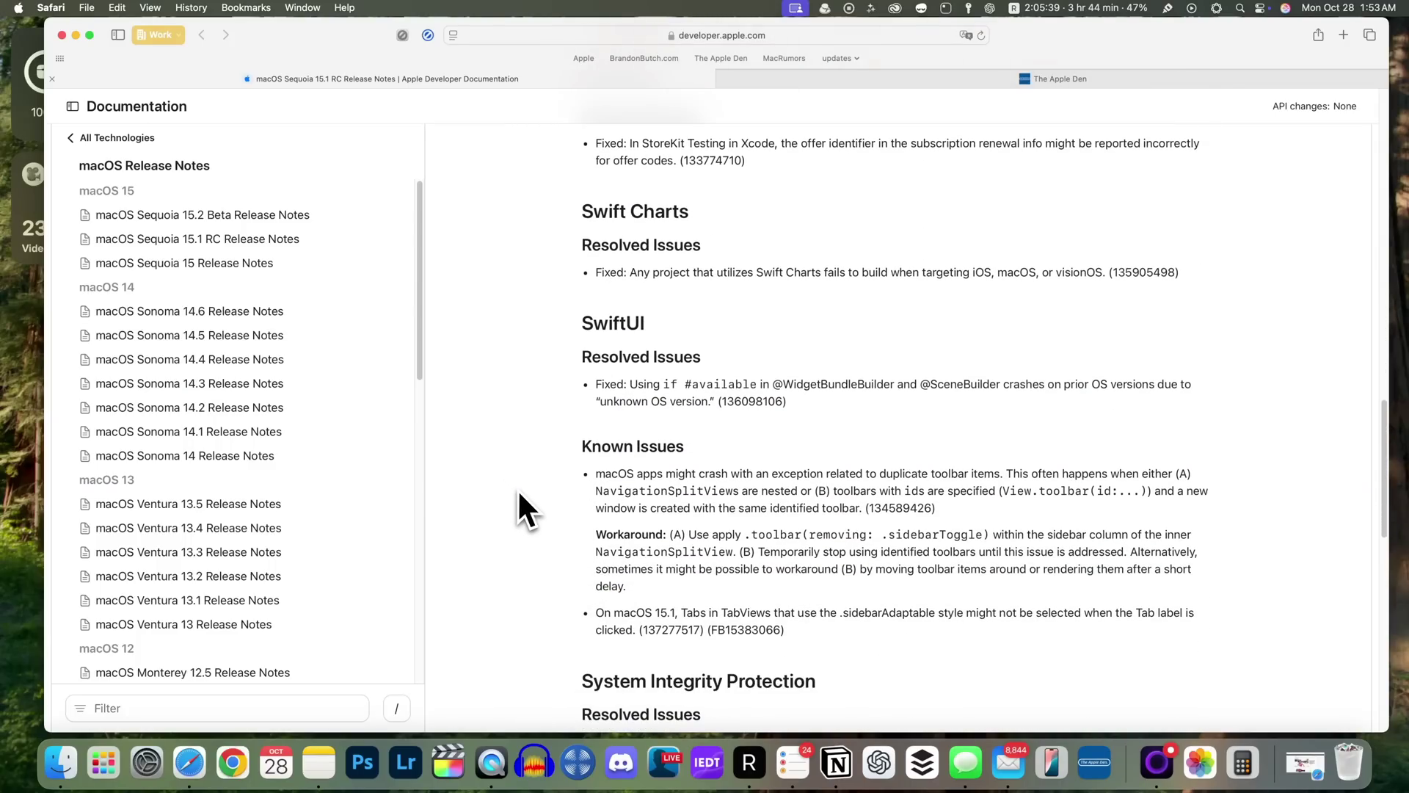
{"action": "scroll", "coordinate": [519, 490], "scroll_direction": "down", "scroll_amount": 6}
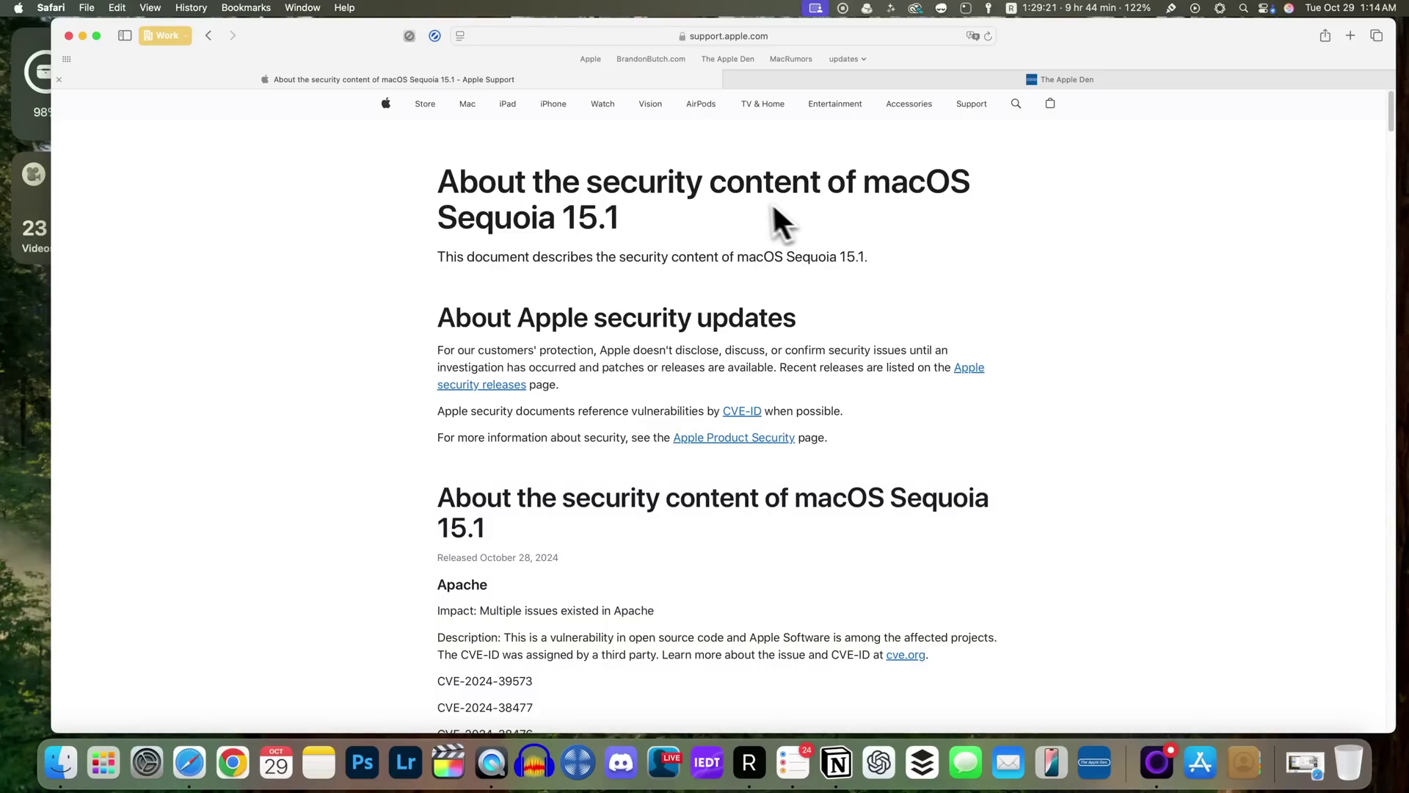
{"action": "scroll", "coordinate": [371, 407], "scroll_direction": "down", "scroll_amount": 10}
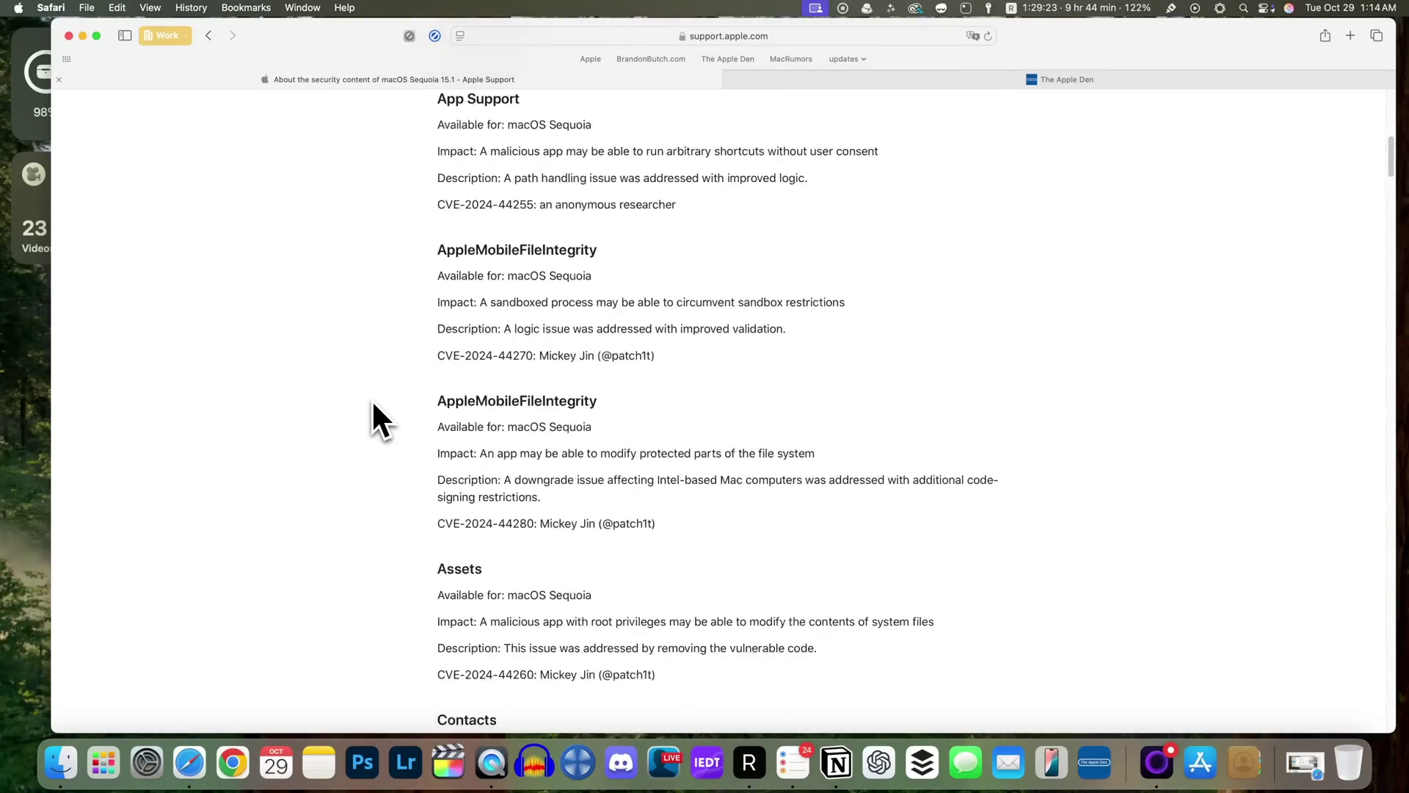
{"action": "scroll", "coordinate": [372, 403], "scroll_direction": "down", "scroll_amount": 10}
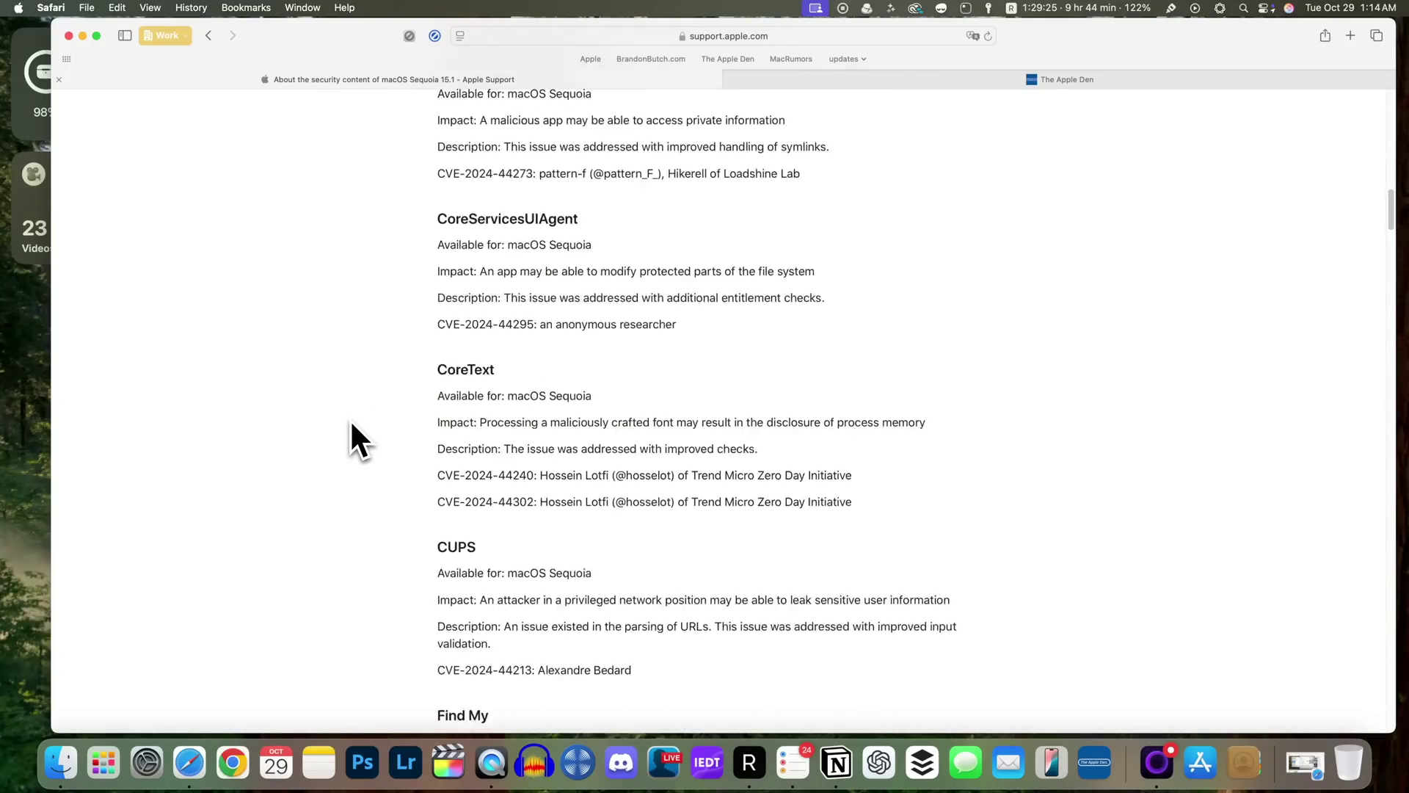
{"action": "scroll", "coordinate": [351, 424], "scroll_direction": "down", "scroll_amount": 10}
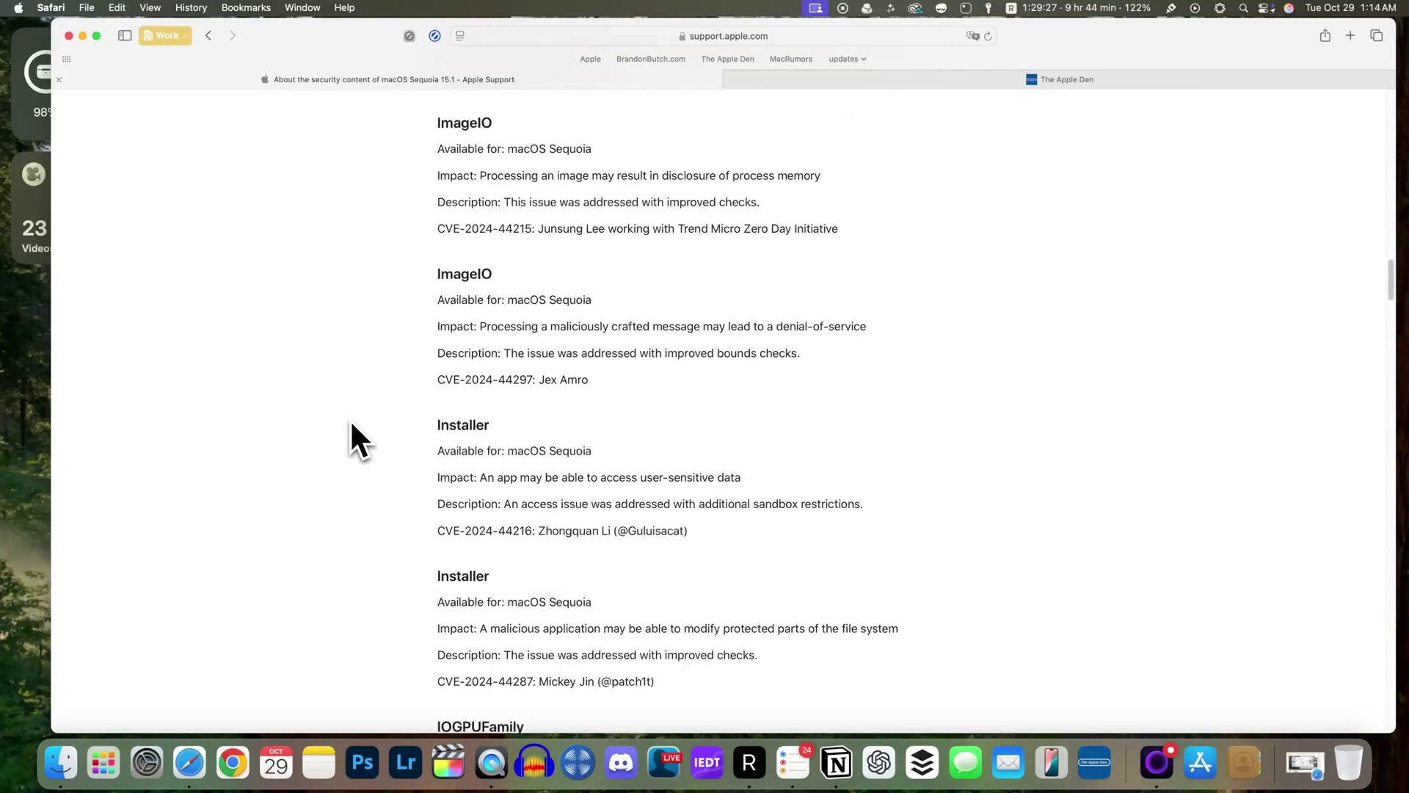
{"action": "scroll", "coordinate": [350, 418], "scroll_direction": "down", "scroll_amount": 5}
Step: Search the page for 'actively', close the search, and scroll back up
{"action": "key", "text": "super+f"}
{"action": "type", "text": "ac"}
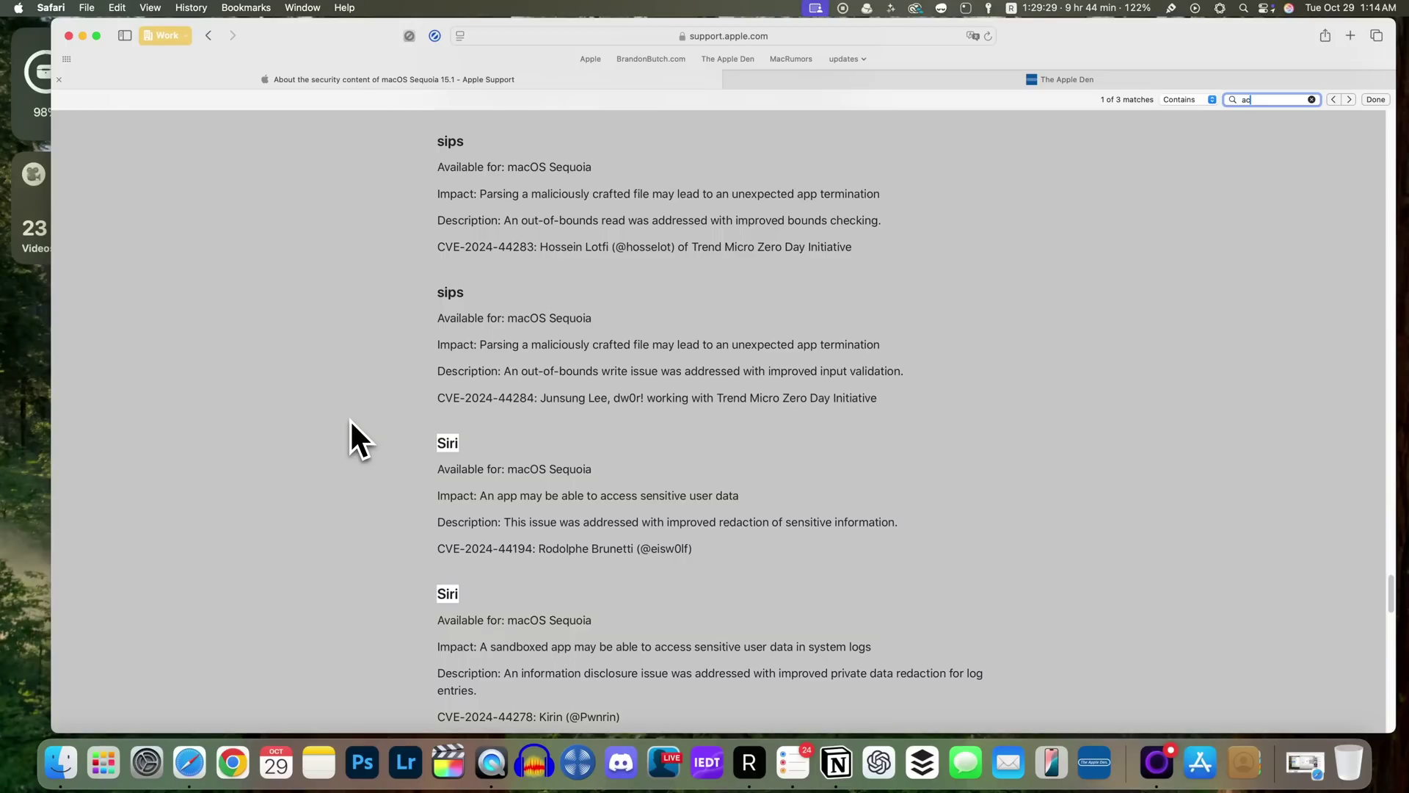
{"action": "type", "text": "tively"}
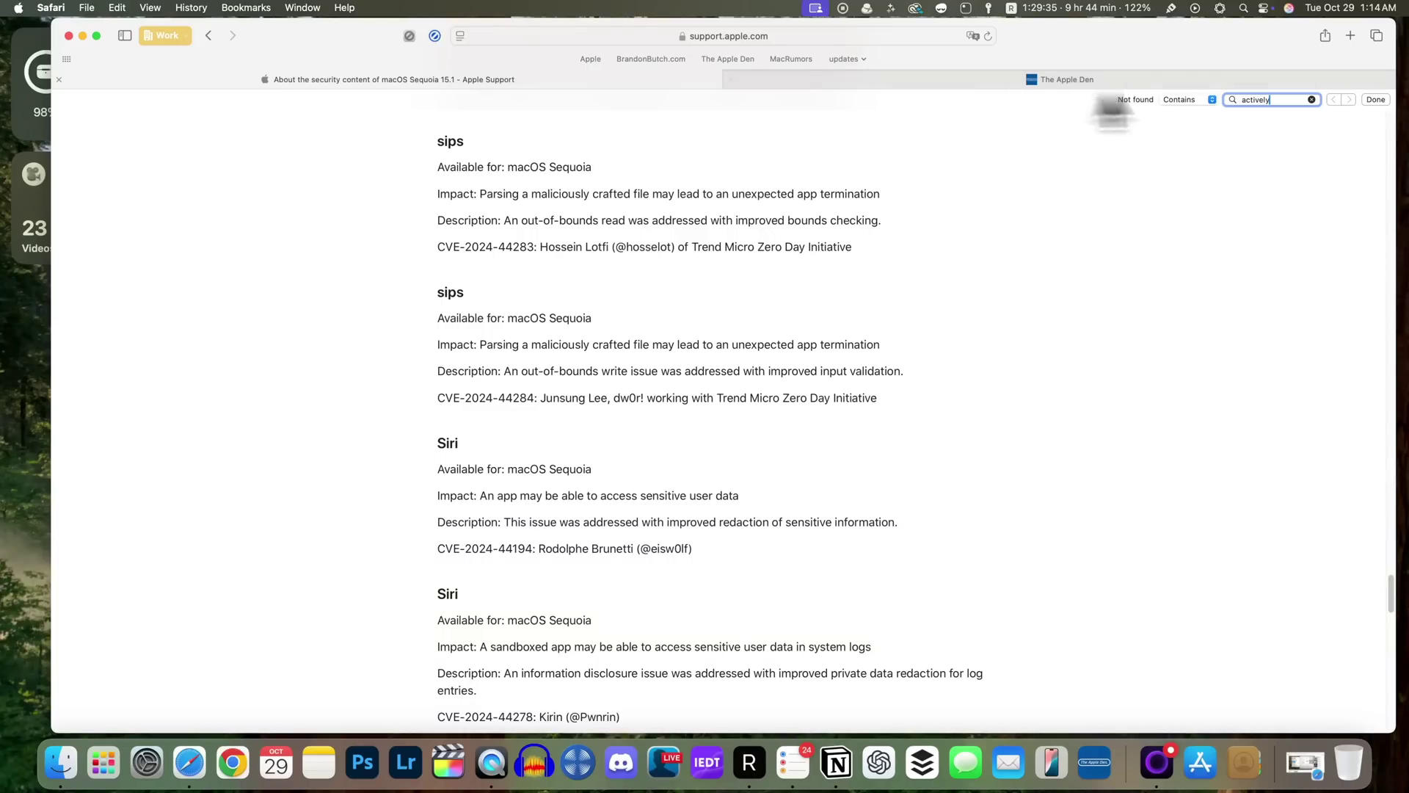
{"action": "left_click", "coordinate": [1376, 99]}
{"action": "scroll", "coordinate": [1050, 200], "scroll_direction": "up", "scroll_amount": 3}
{"action": "scroll", "coordinate": [401, 351], "scroll_direction": "up", "scroll_amount": 15}
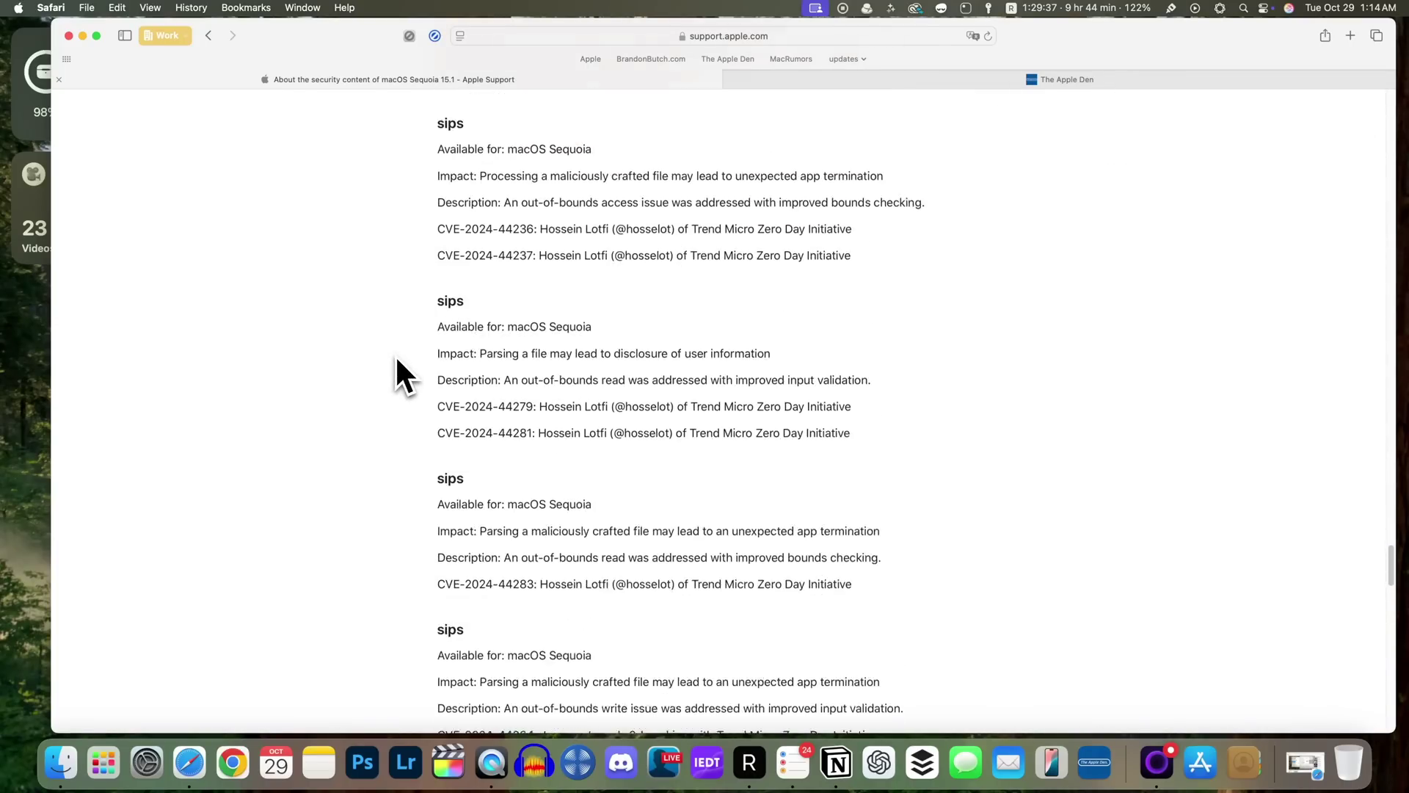
{"action": "scroll", "coordinate": [399, 369], "scroll_direction": "up", "scroll_amount": 10}
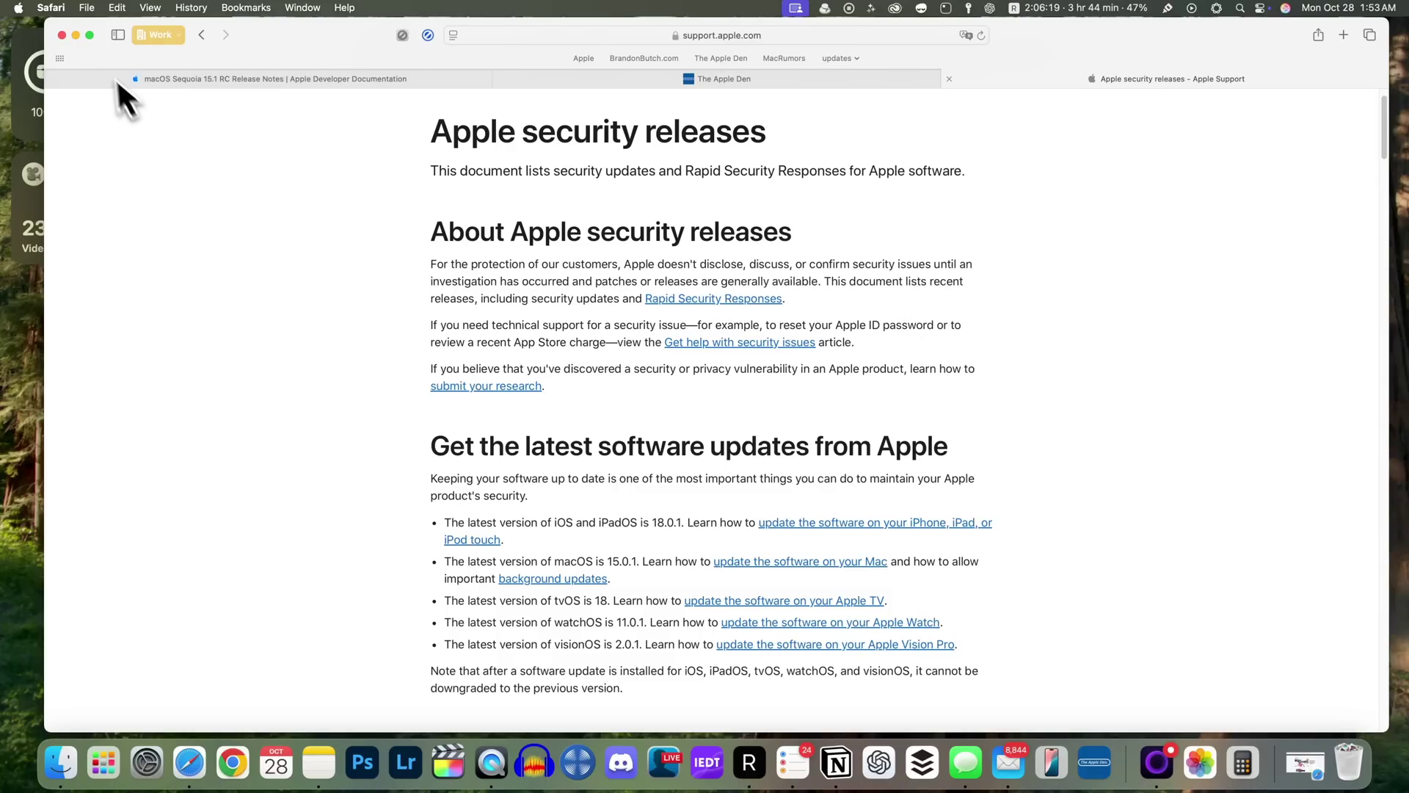
Step: Minimize the Safari window to reveal the desktop and widgets
{"action": "left_click", "coordinate": [77, 35]}
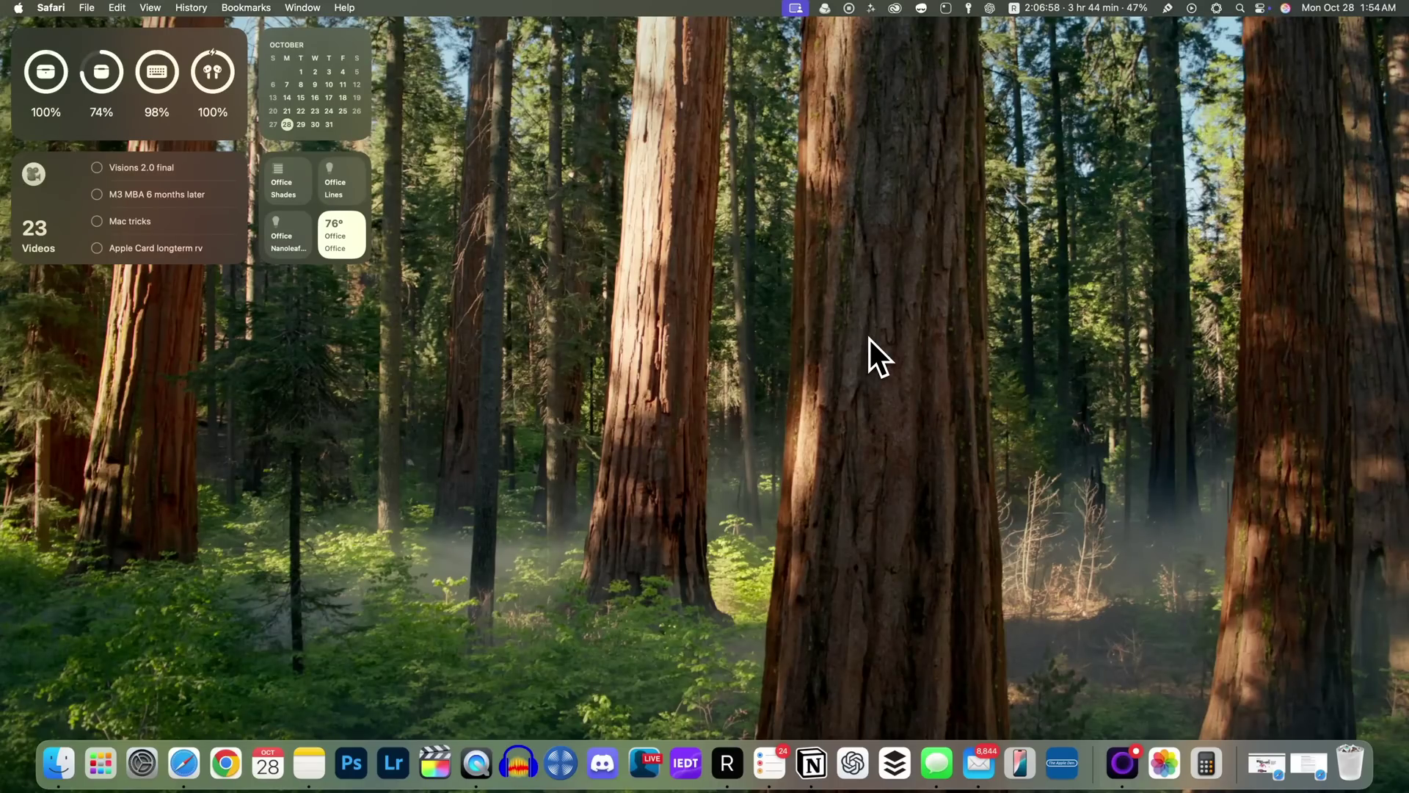
Step: Bring up the Type to Siri box from the menu bar, then dismiss it
{"action": "left_click", "coordinate": [1284, 8]}
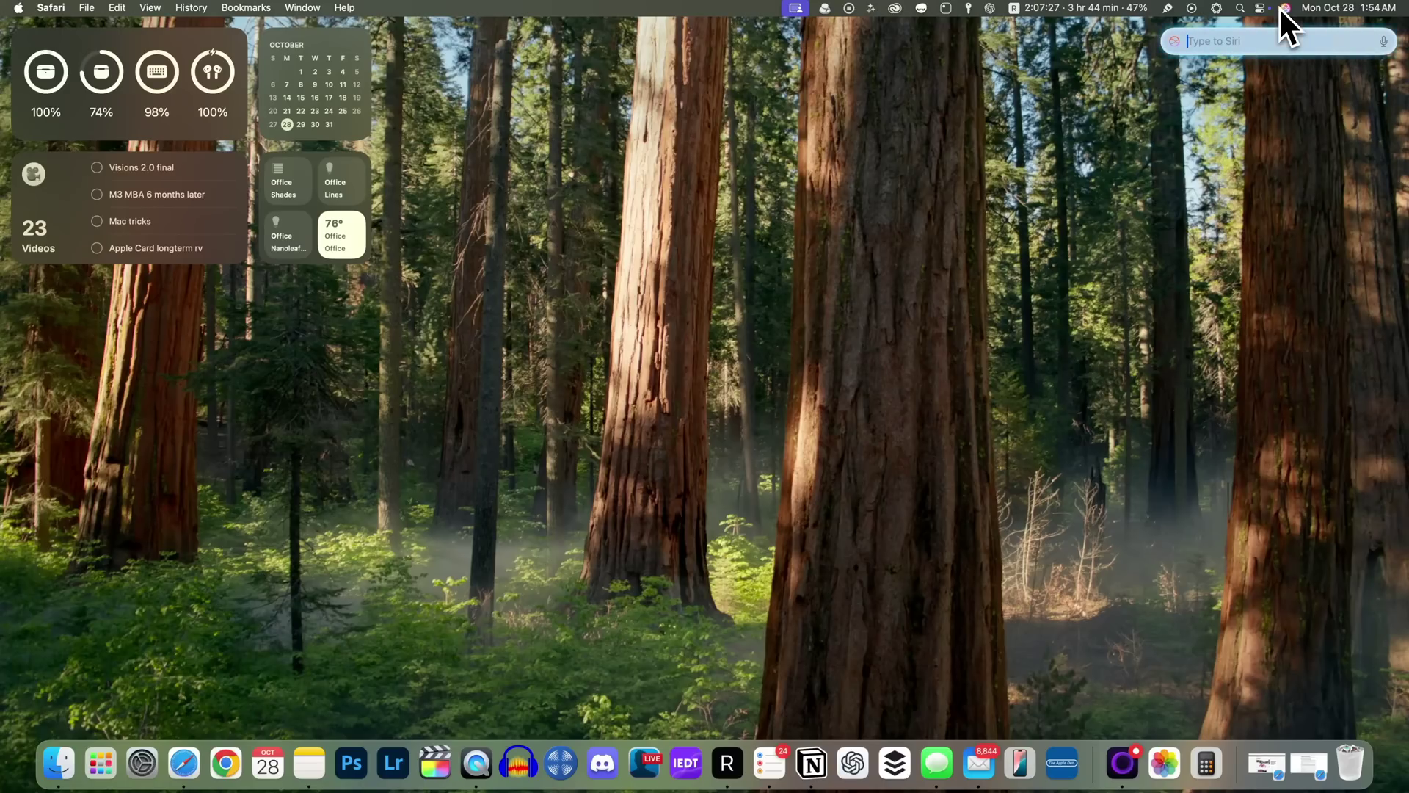
{"action": "left_click", "coordinate": [1279, 6]}
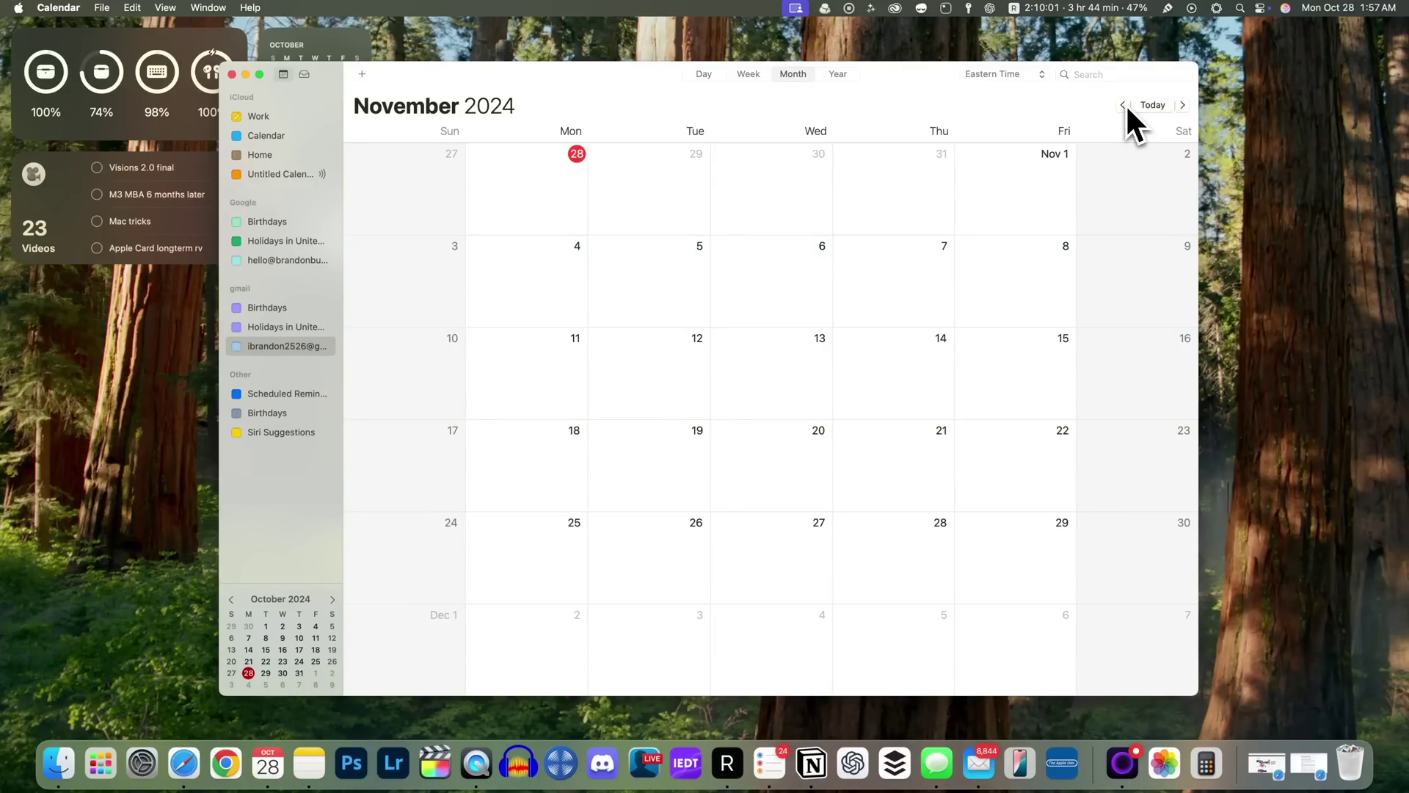
Step: Move Calendar on to December 2024, then close its window
{"action": "left_click", "coordinate": [1182, 105]}
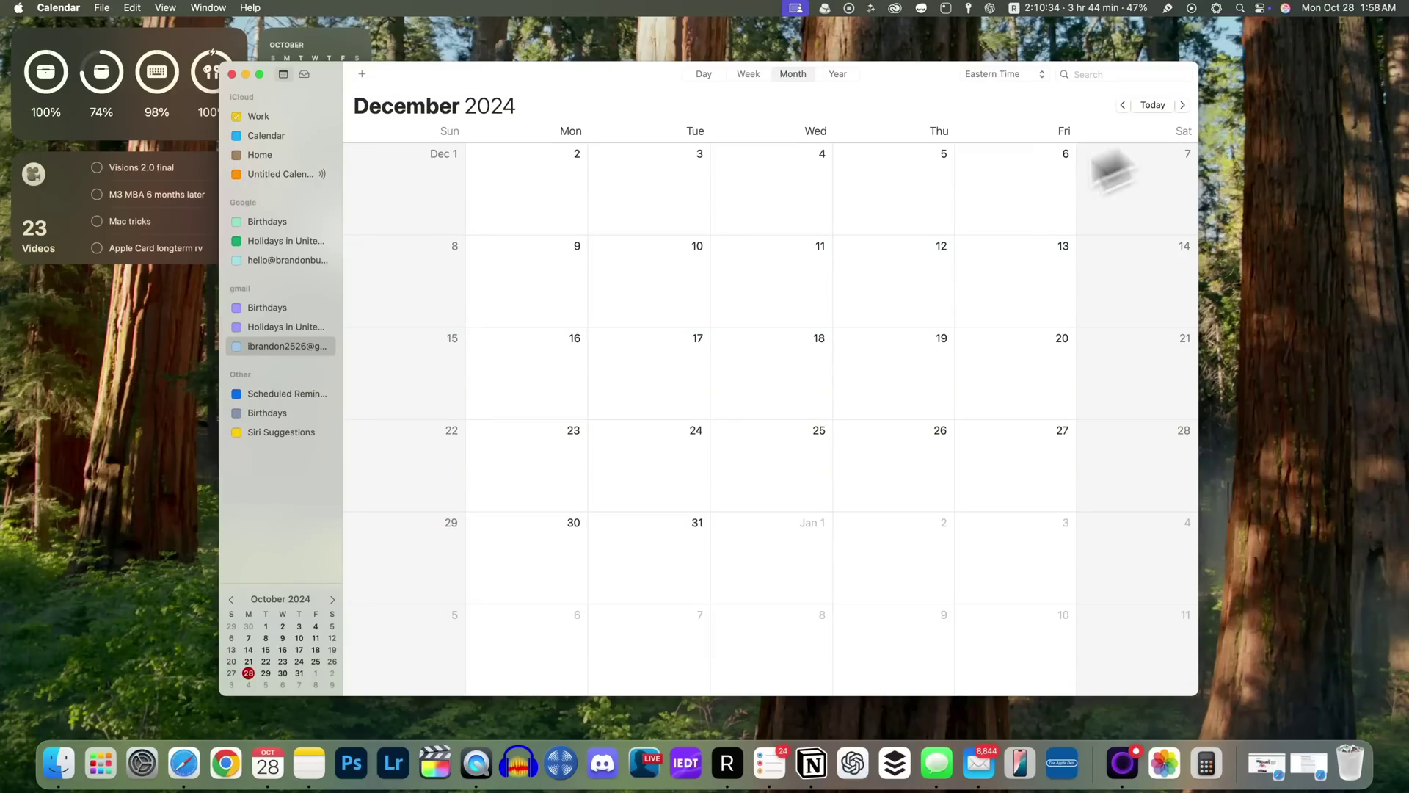
{"action": "left_click", "coordinate": [232, 75]}
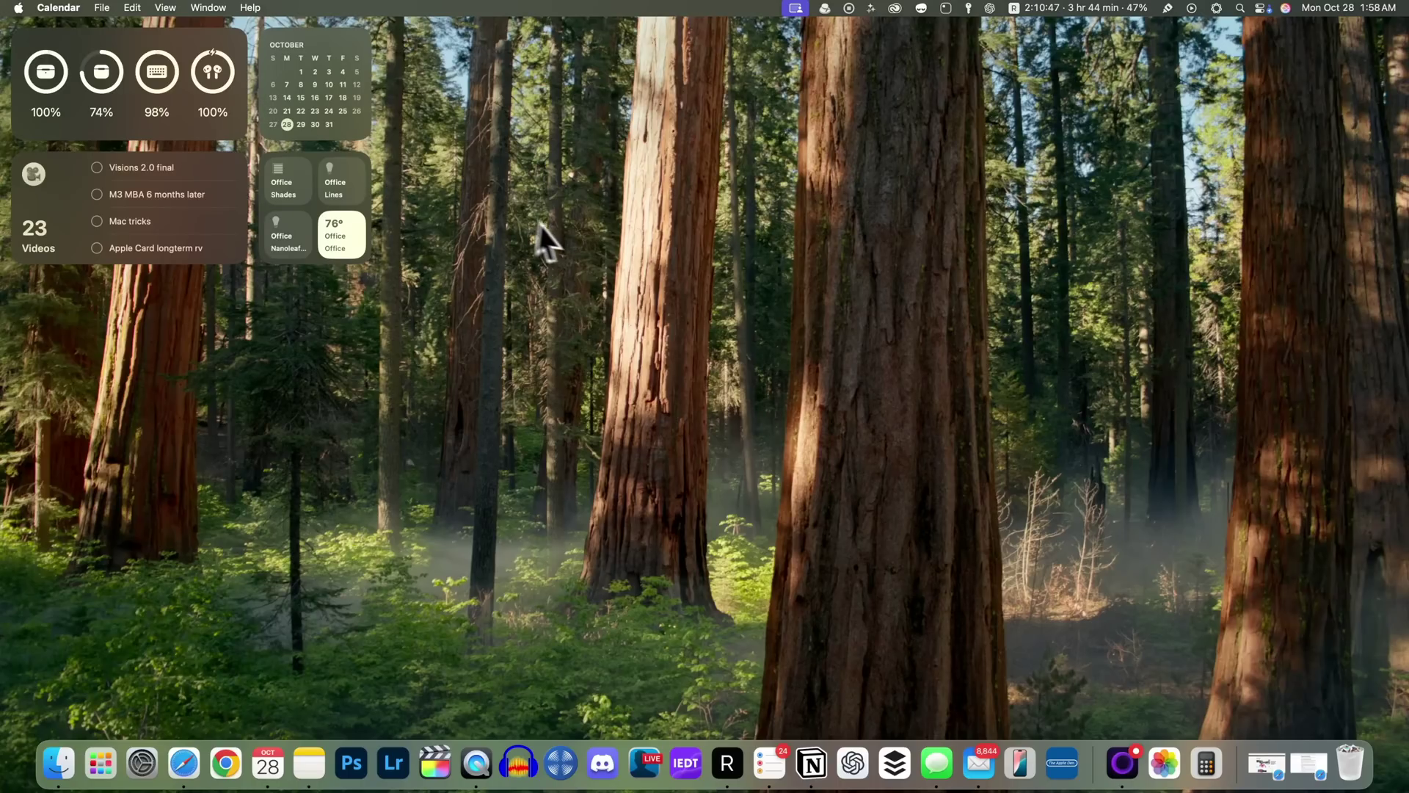
Step: Show System Settings' Apple Intelligence & Siri pane and move the window higher
{"action": "left_click", "coordinate": [137, 754]}
{"action": "left_click", "coordinate": [474, 517]}
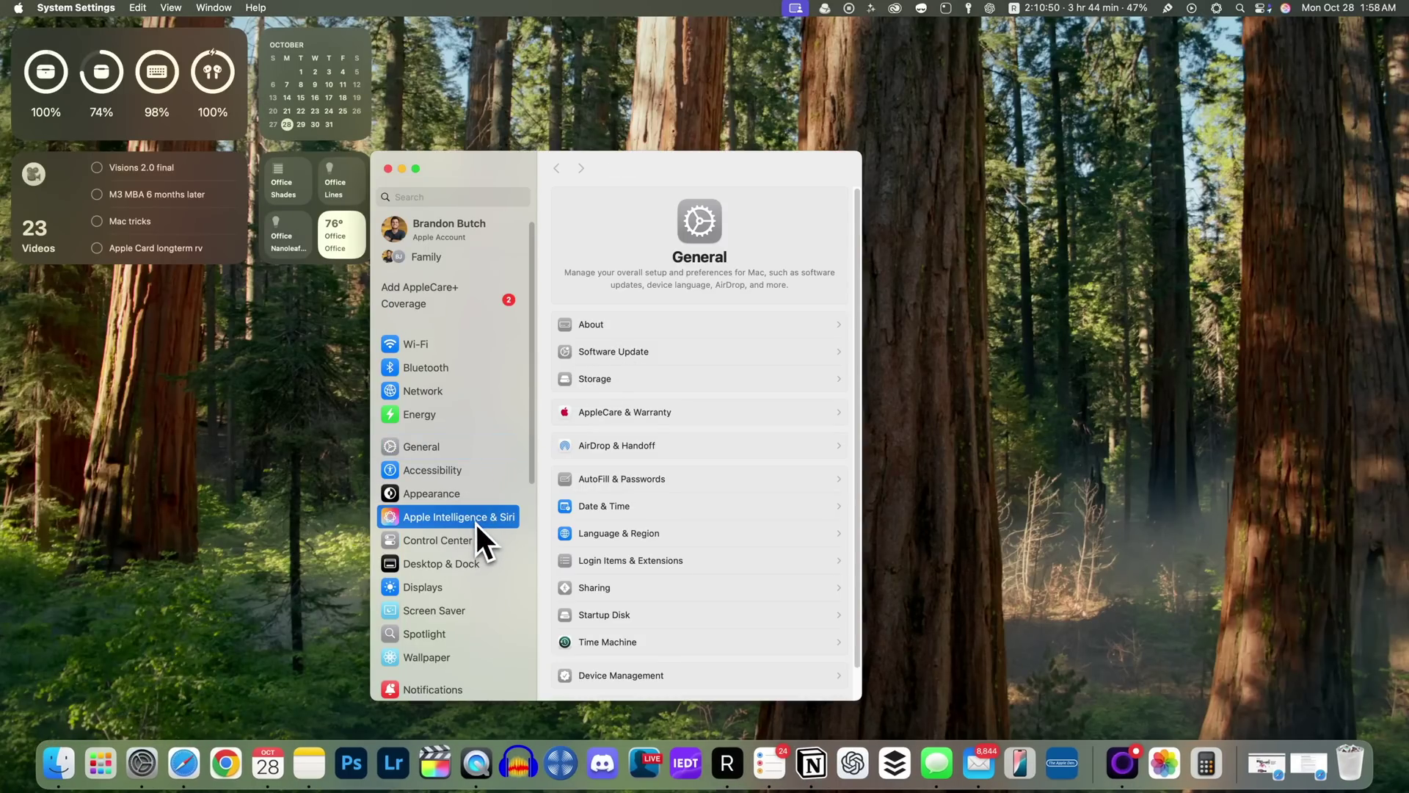
{"action": "left_click_drag", "start_coordinate": [492, 166], "coordinate": [594, 143]}
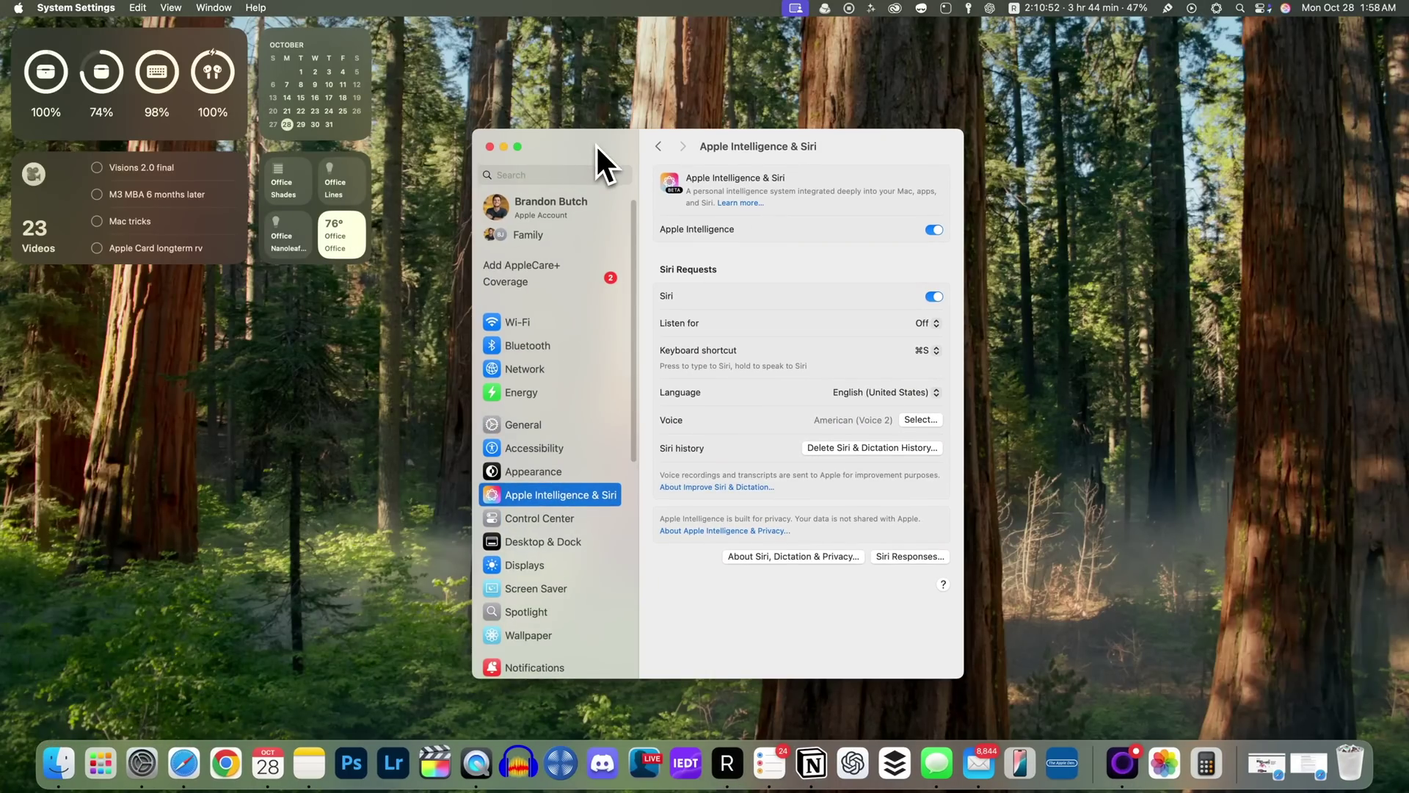